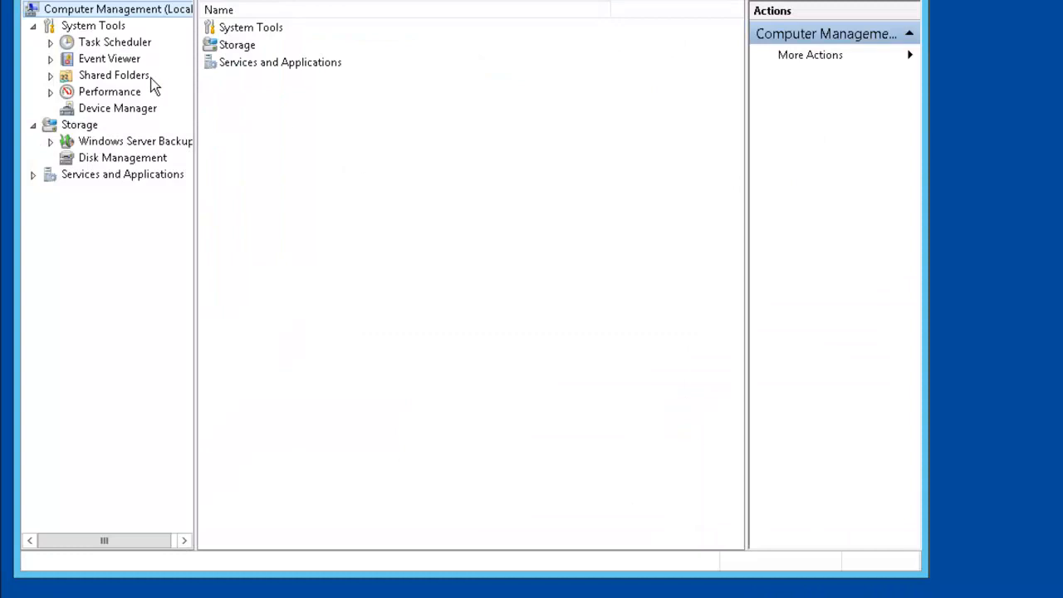
Step: Start a new share under Shared Folders > Shares with C:\PerfLogs as the folder path
click(114, 75)
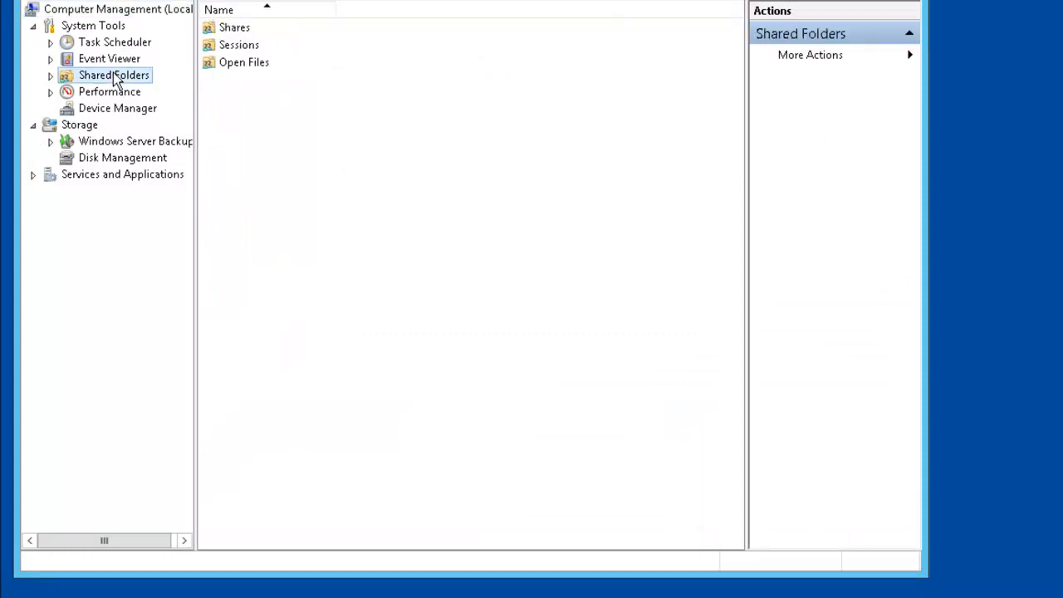
click(235, 28)
right_click(233, 28)
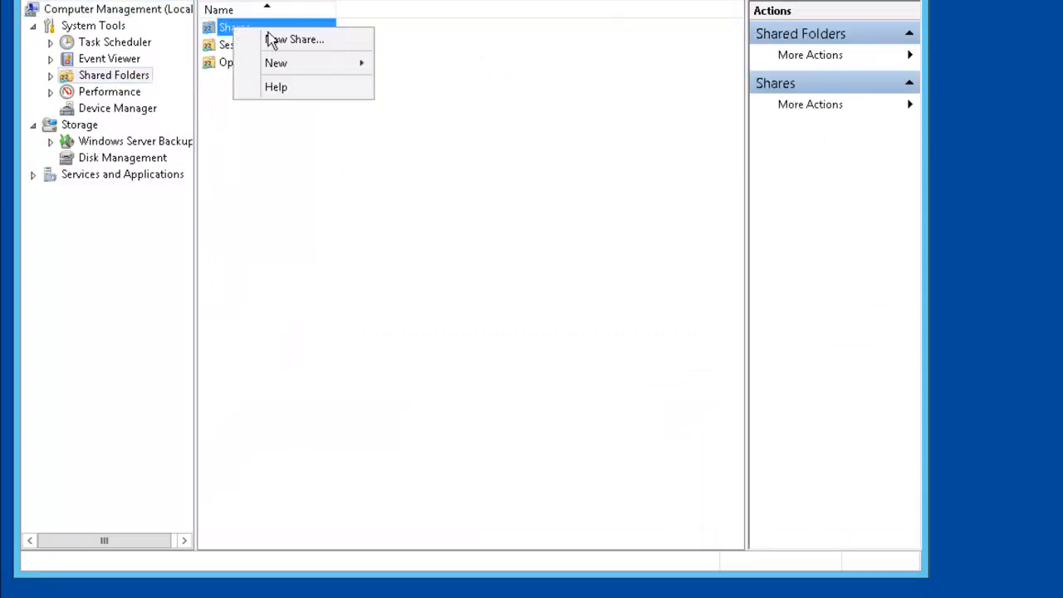
click(305, 41)
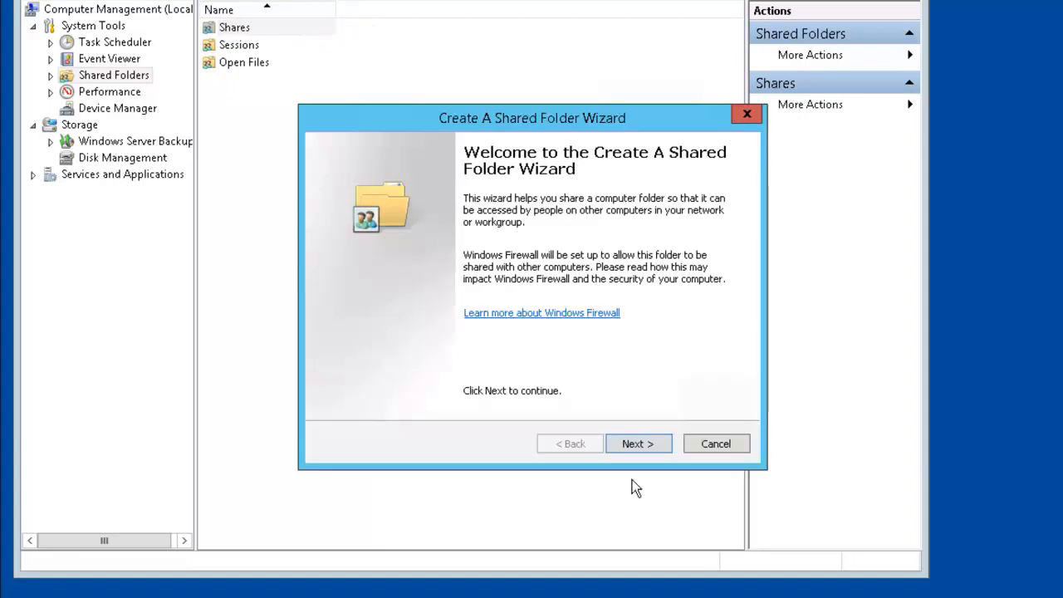
click(652, 445)
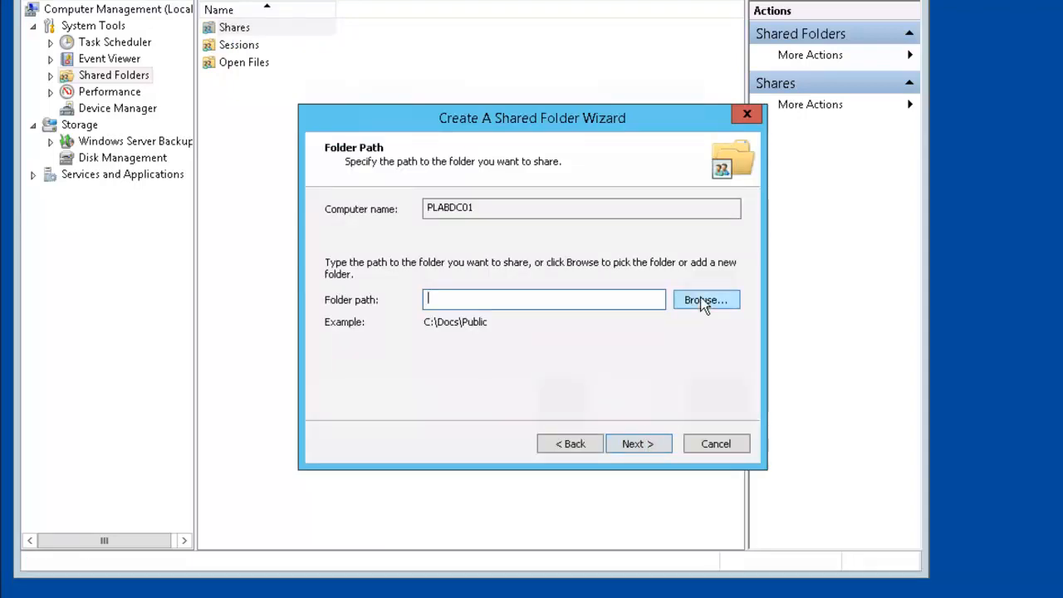
click(704, 303)
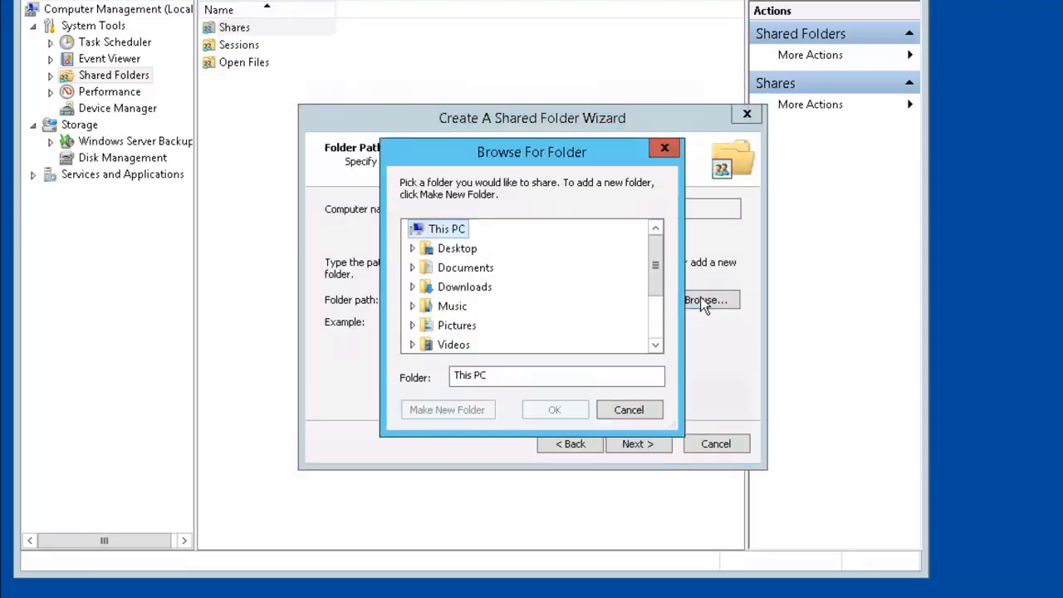
click(660, 332)
double_click(471, 308)
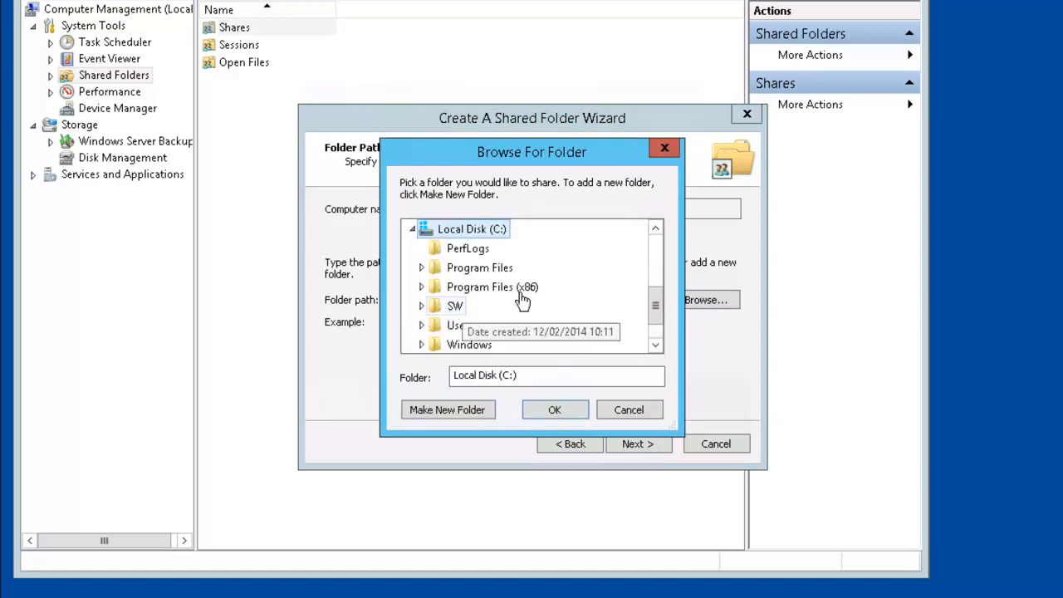
click(470, 250)
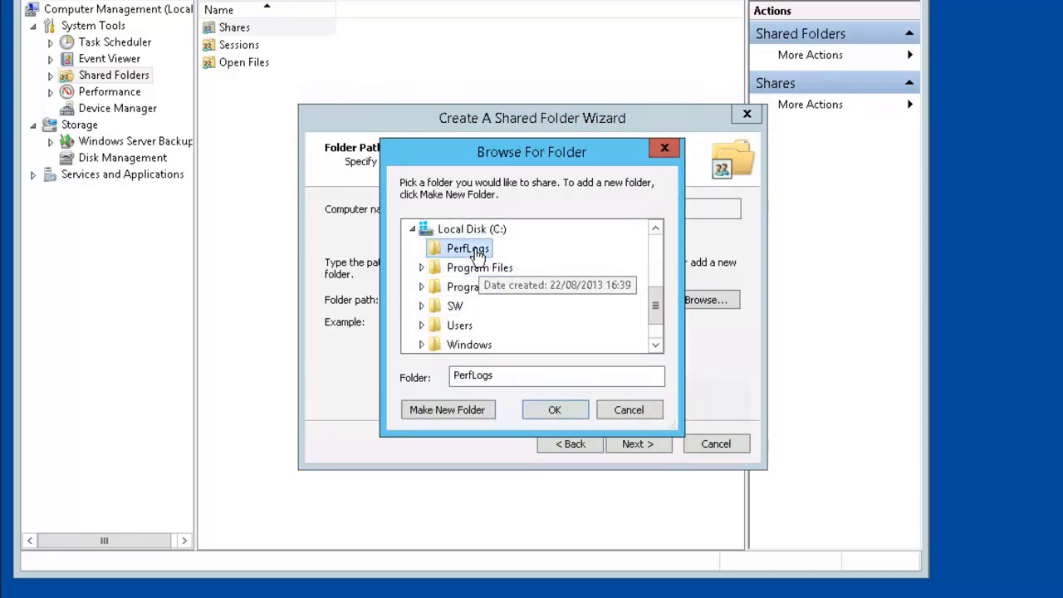
click(552, 408)
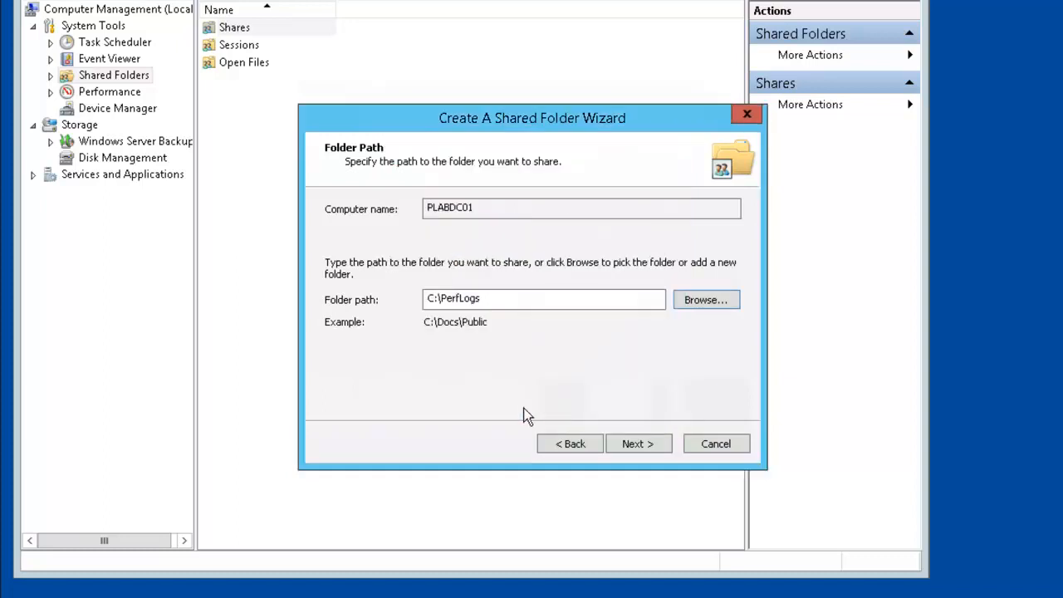
Step: Keep the share name PerfLogs with read-only access for all users and finish the wizard
click(651, 448)
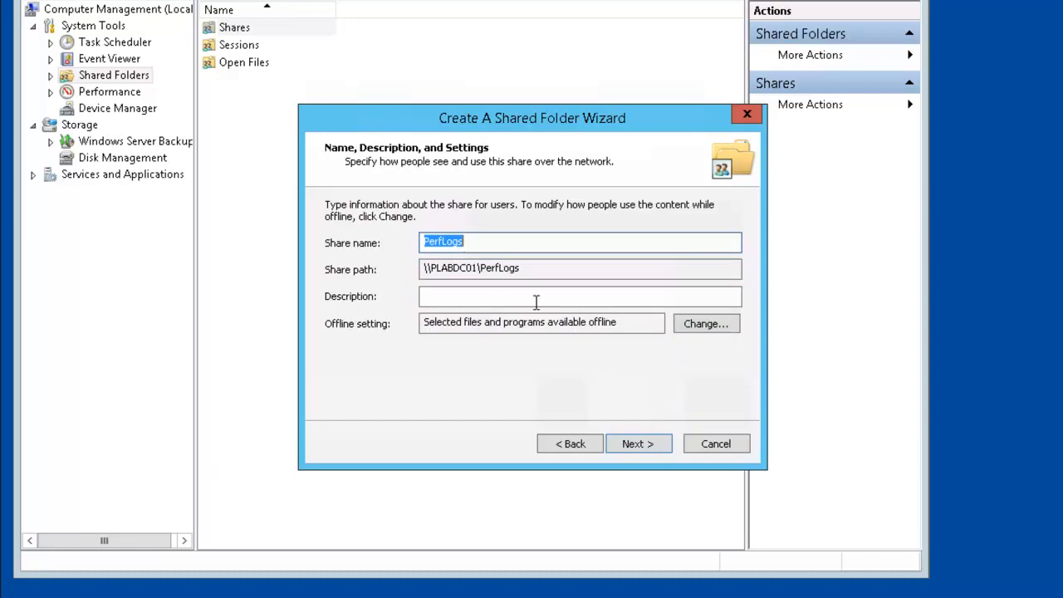
click(642, 446)
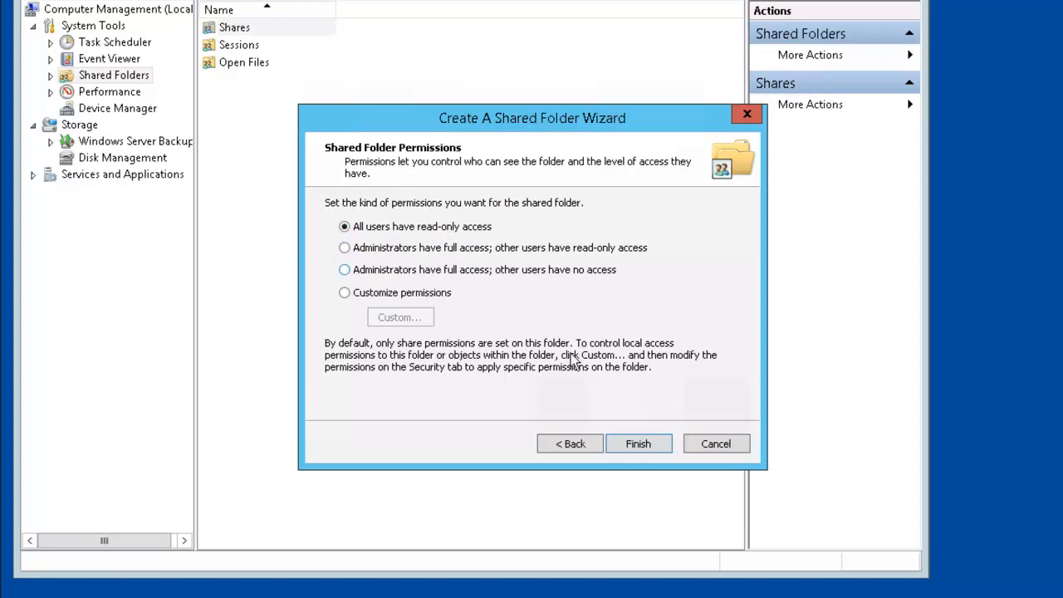
click(638, 443)
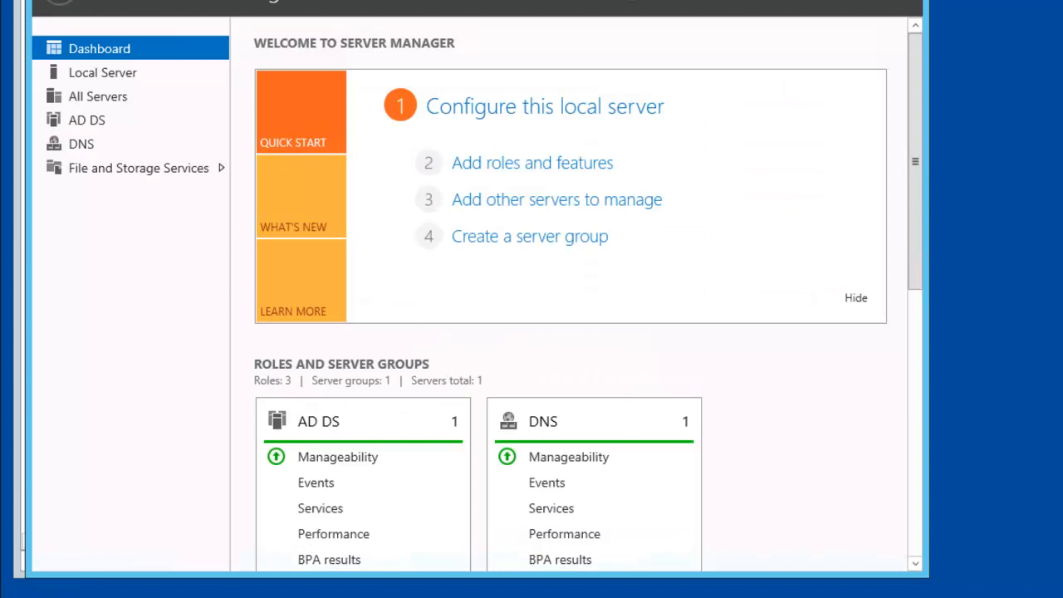
Step: Return to Computer Management and select the new PerfLogs share in the Shares list
click(299, 597)
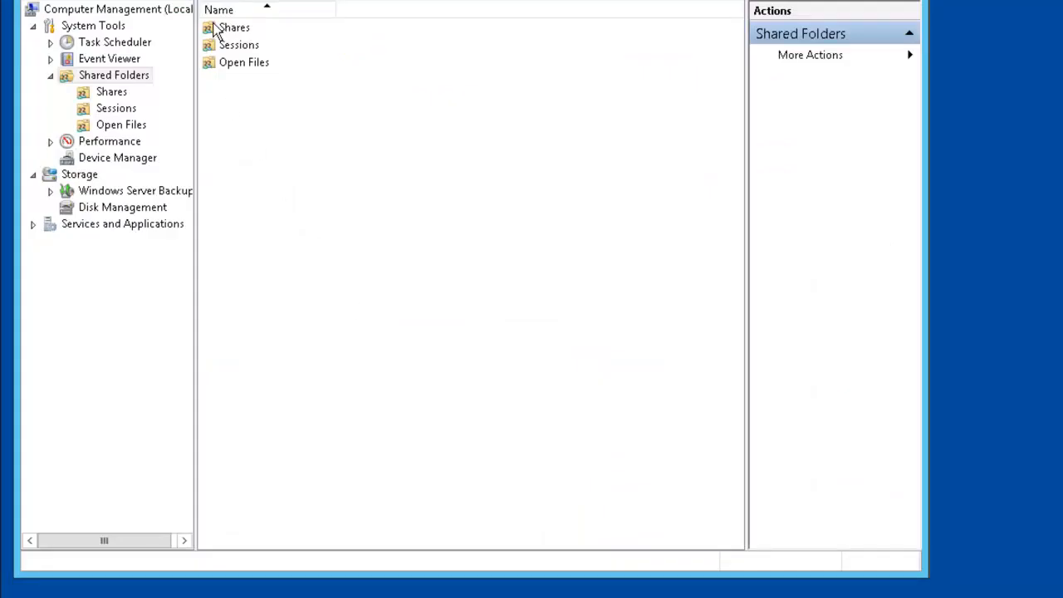
double_click(223, 28)
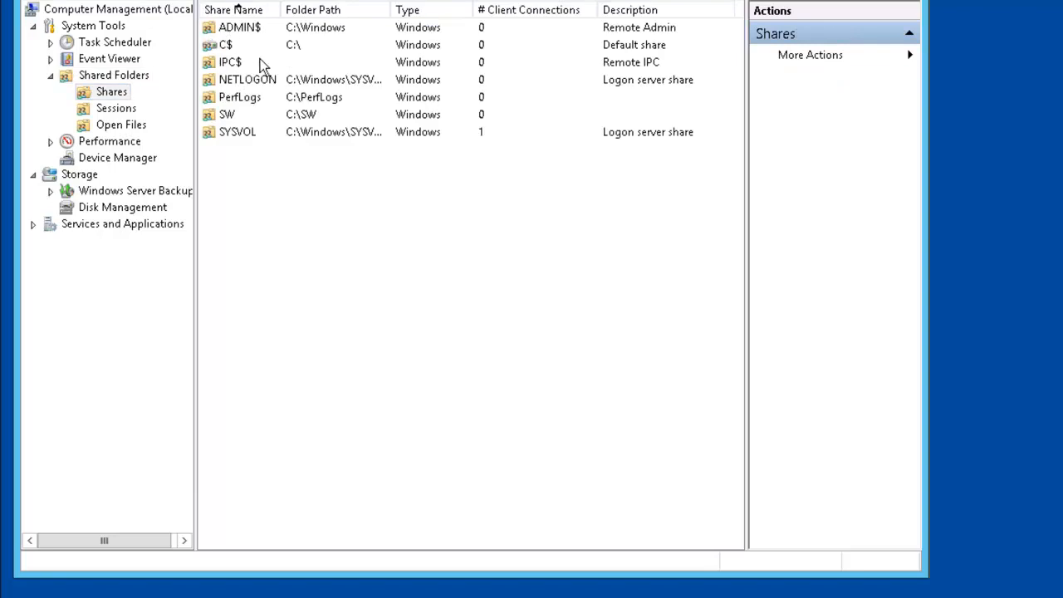
click(237, 102)
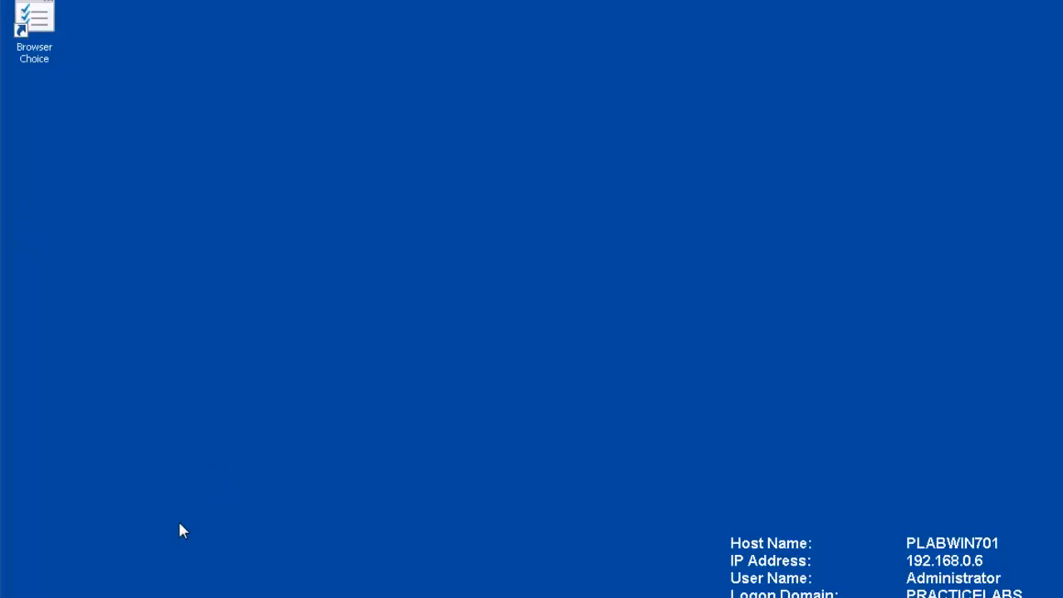
Step: From the client, open the PerfLogs share on plabdc01 and try creating a new folder in it
click(20, 595)
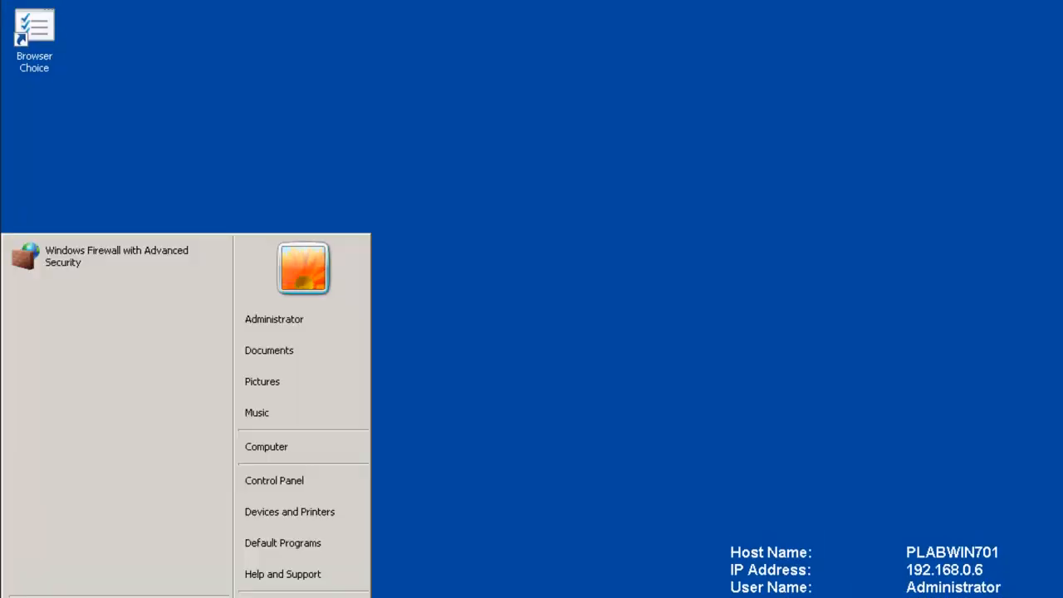
text(\)
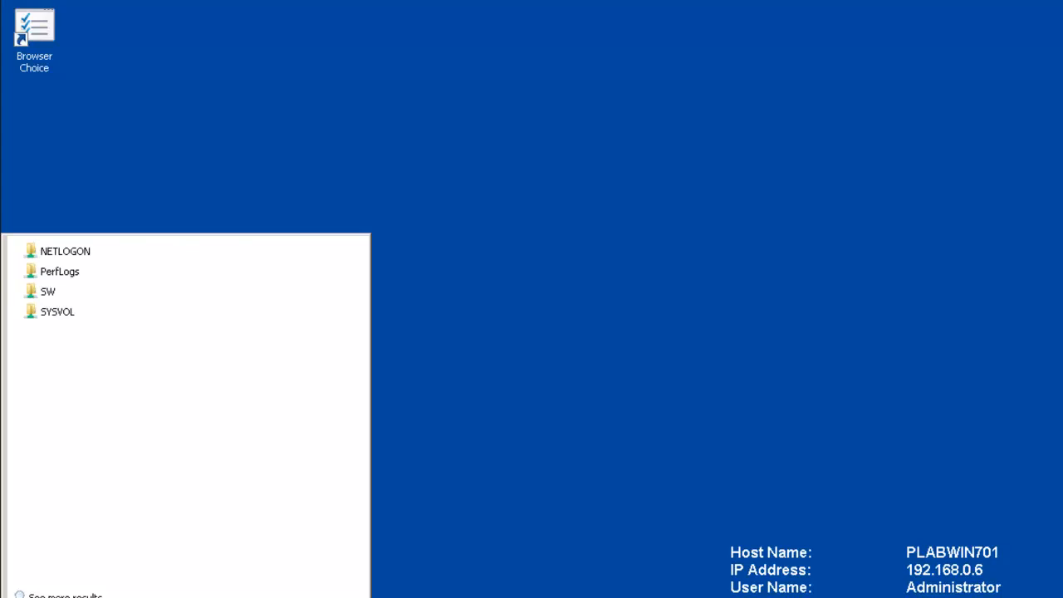
click(60, 273)
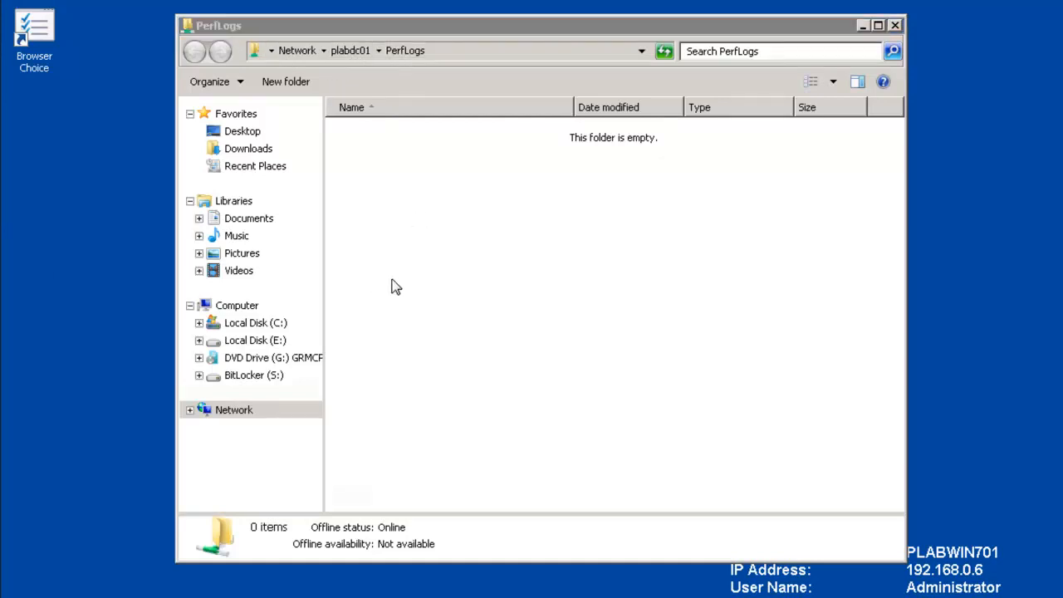
click(292, 85)
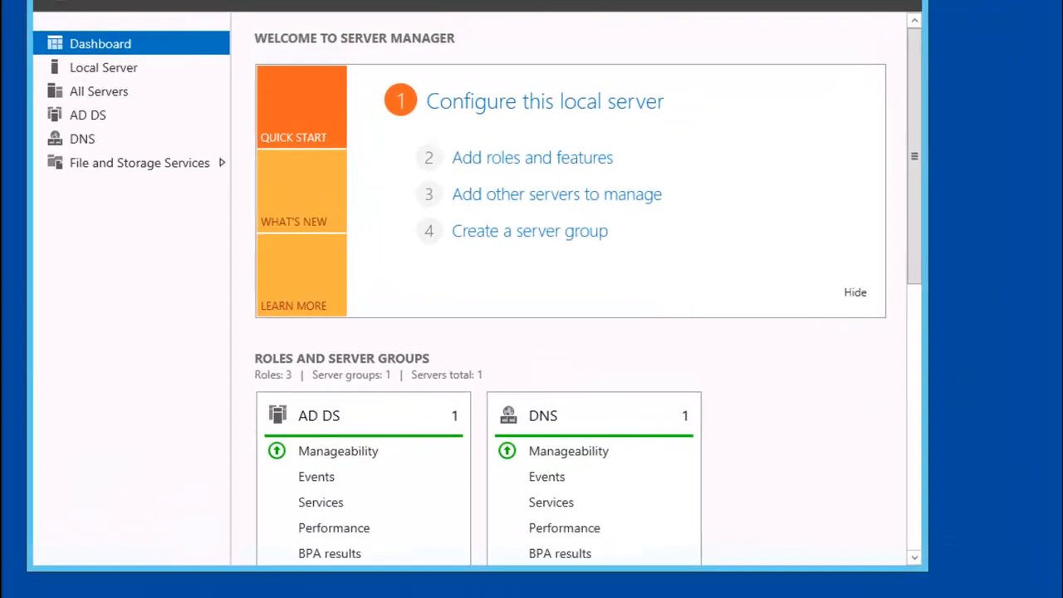
Step: Launch Group Policy Management and select the Marketing OU under PRACTICELABS.COM
click(790, 0)
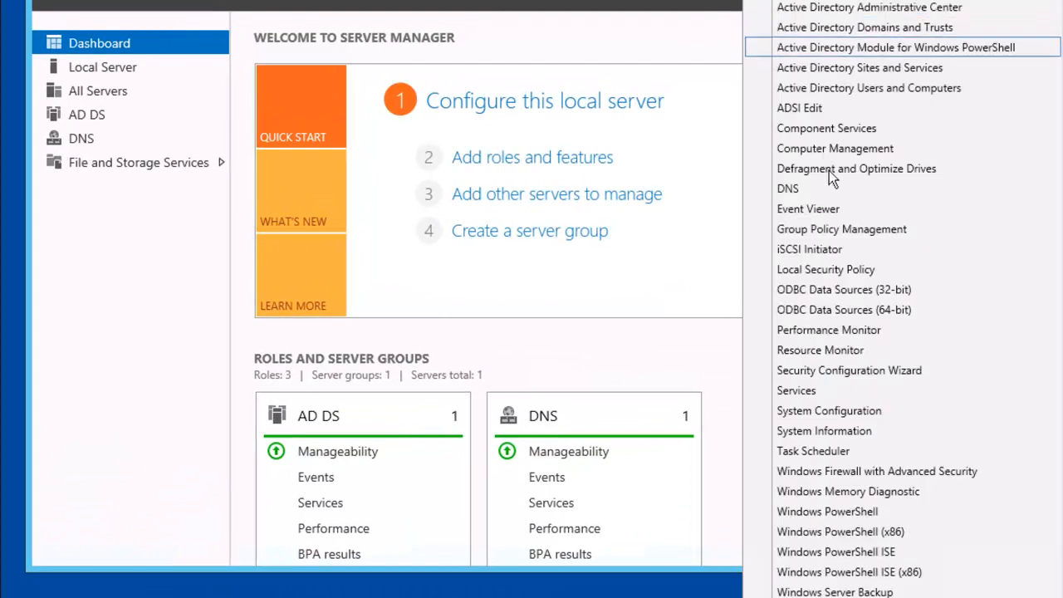
click(832, 236)
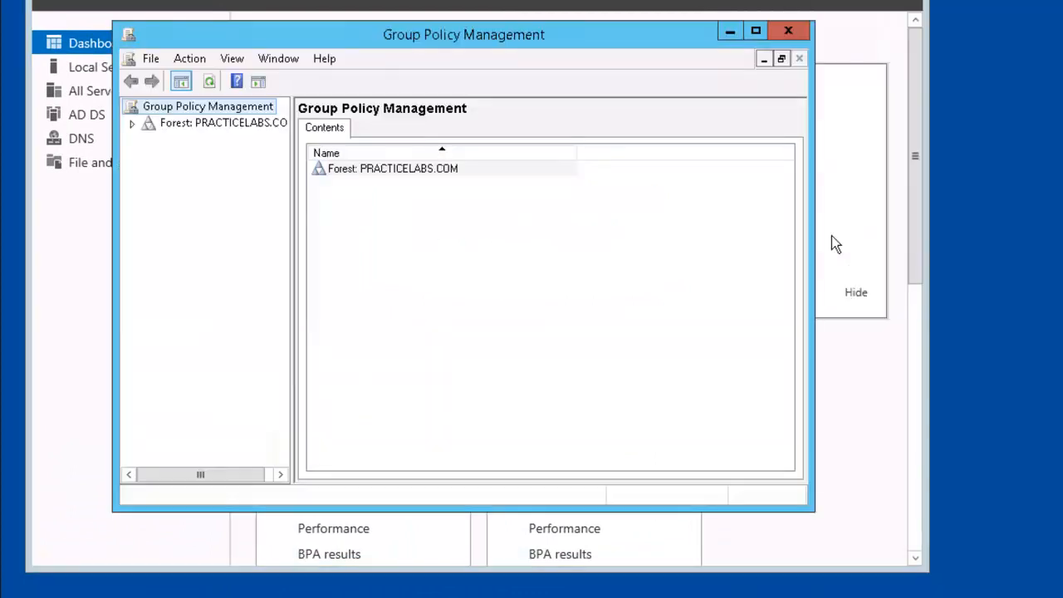
click(131, 122)
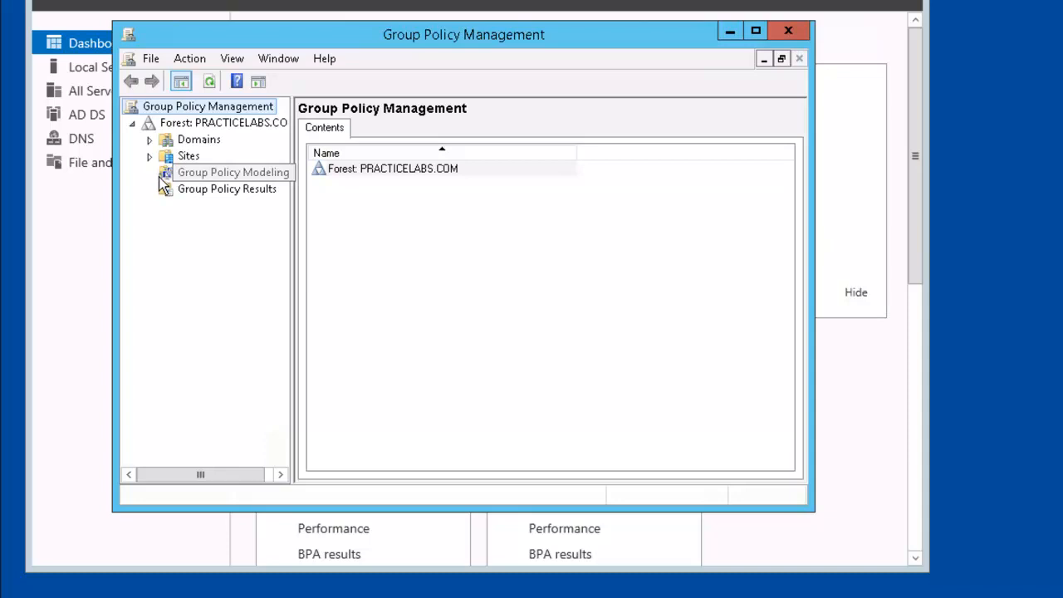
click(148, 139)
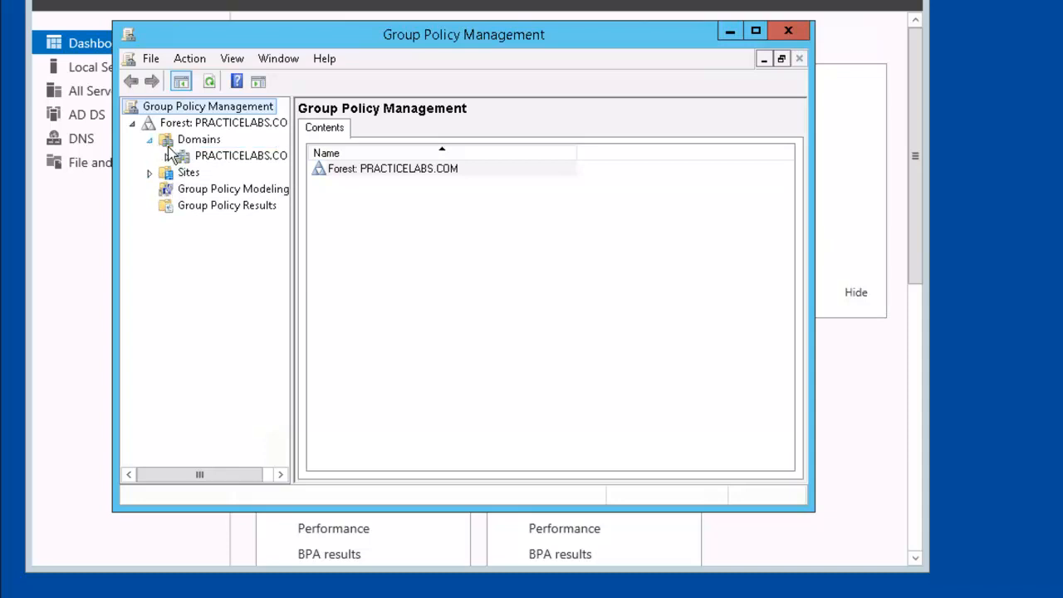
click(166, 156)
click(203, 222)
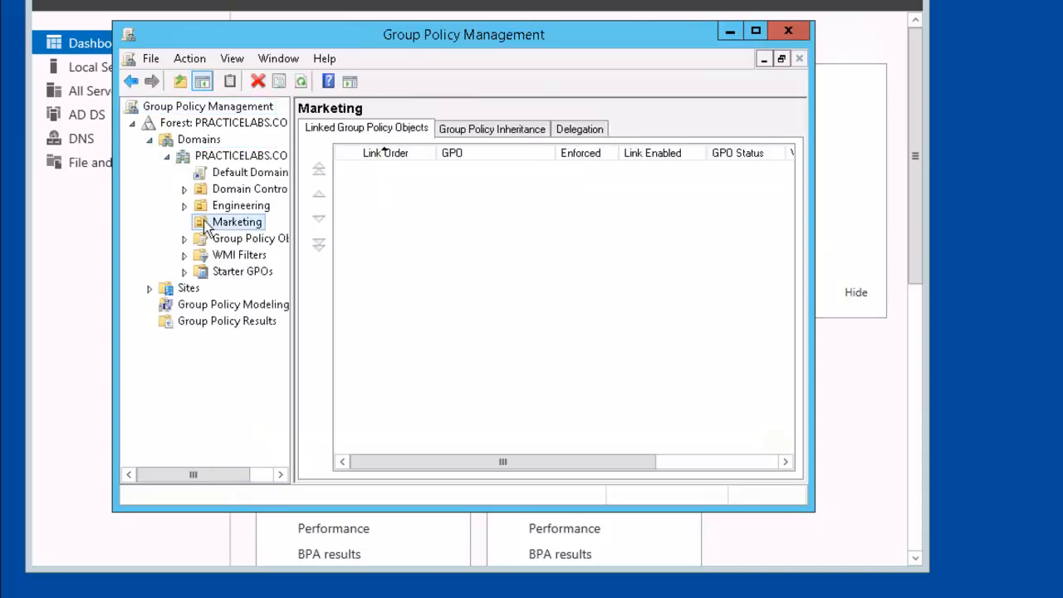
Step: Create a GPO named 'Offline Sync Policy' linked to the Marketing OU
right_click(202, 226)
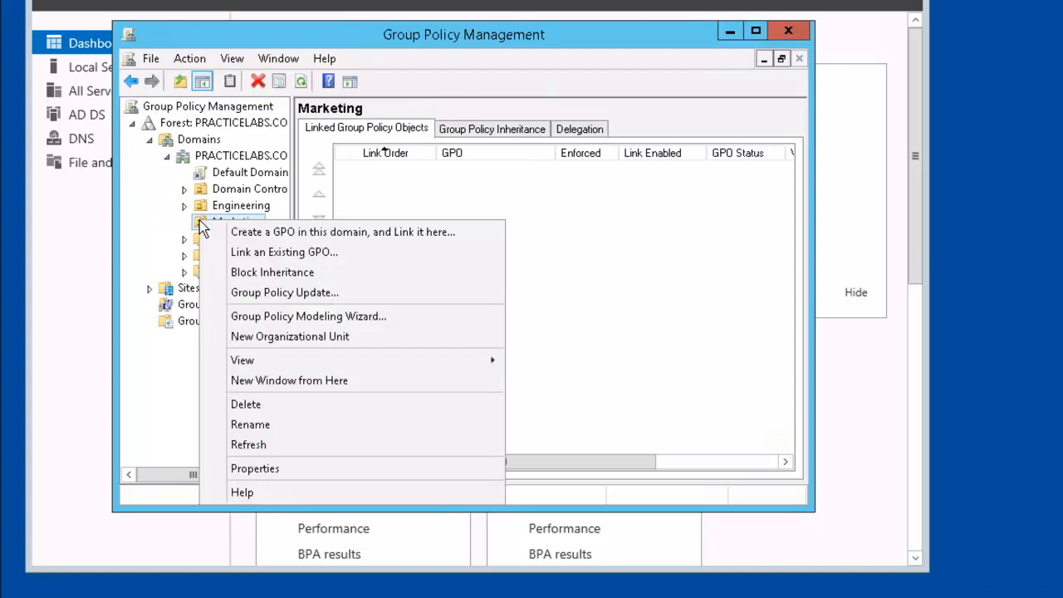
click(466, 233)
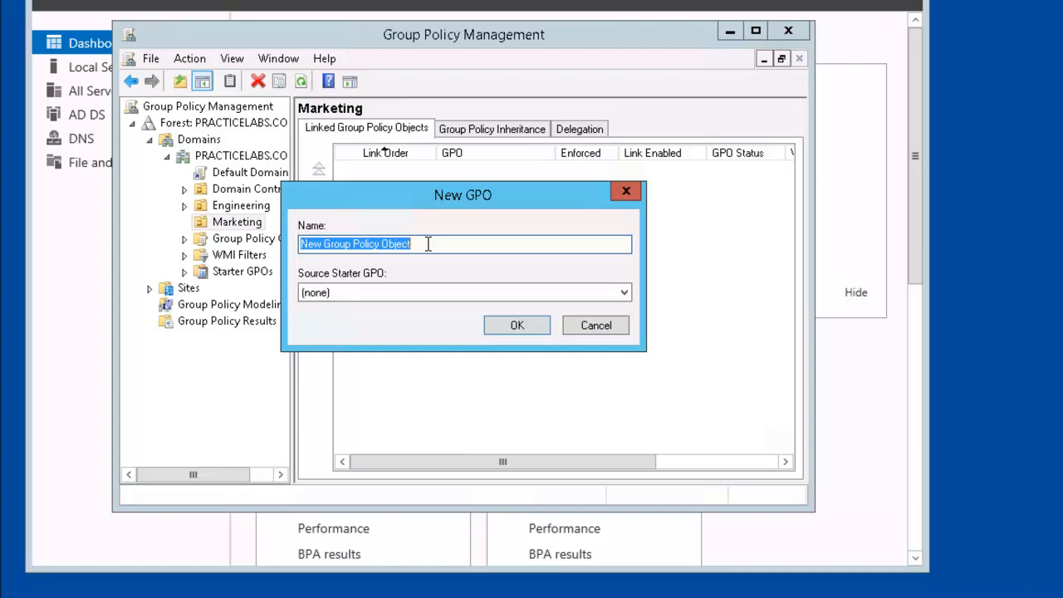
drag(428, 243, 283, 254)
text(0)
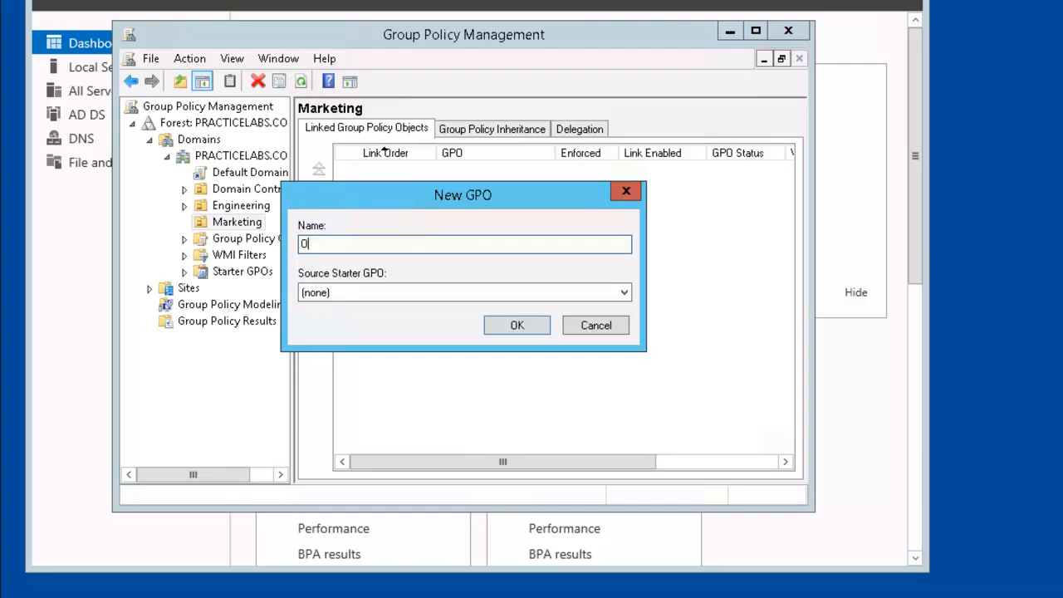
text(ffline Sync Policy)
click(519, 325)
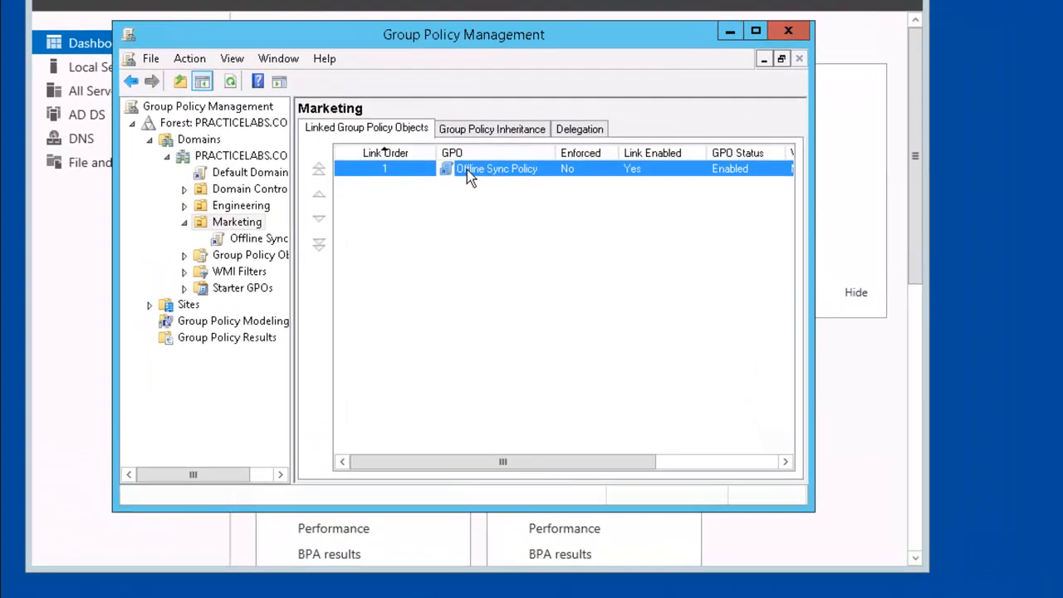
Step: Edit Offline Sync Policy and show Computer Configuration's Administrative Templates > Network > Offline Files settings
right_click(467, 172)
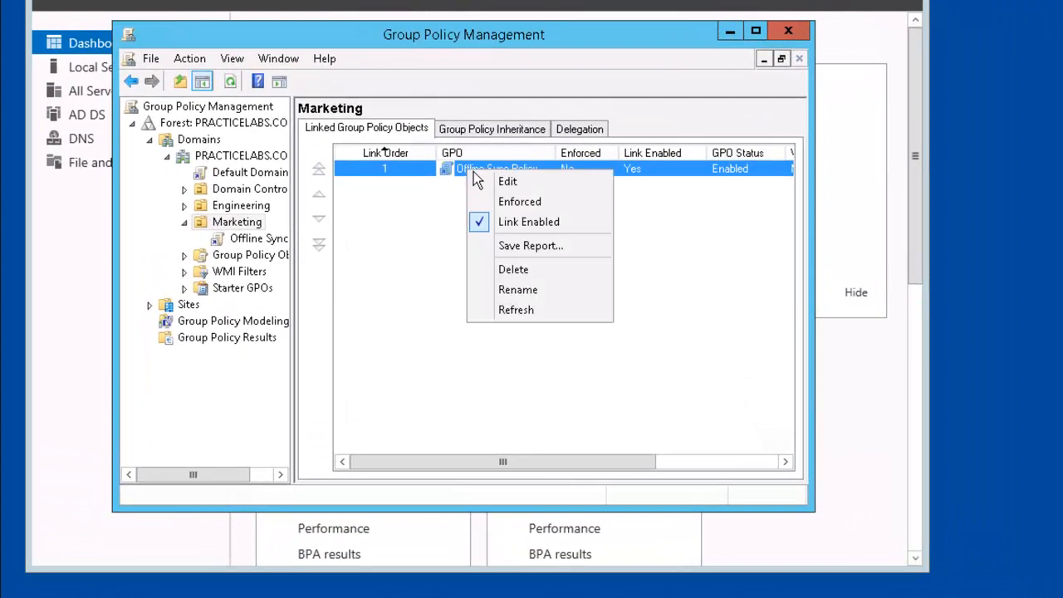
click(548, 182)
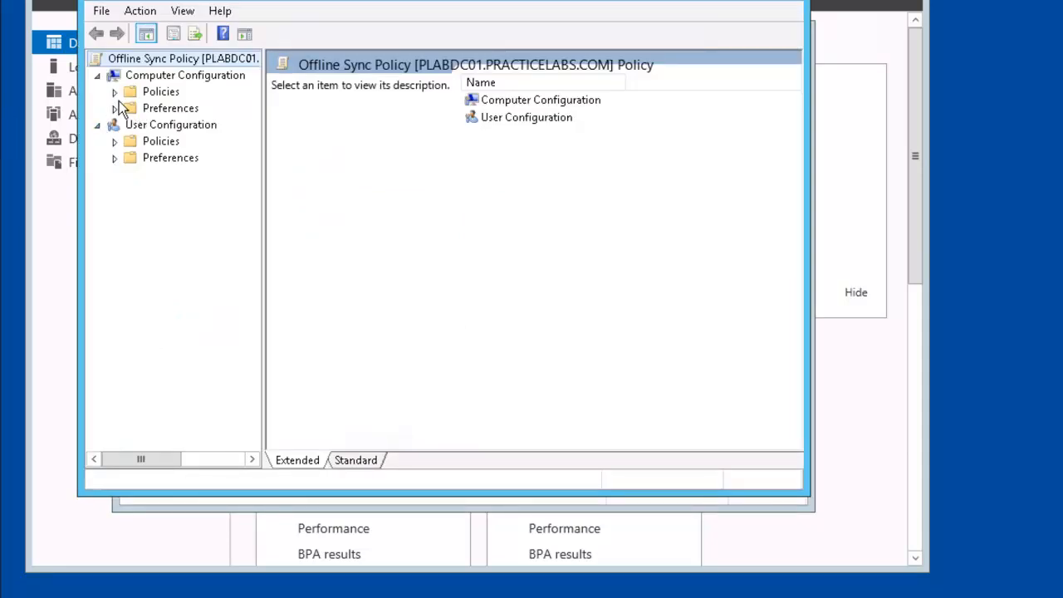
click(115, 91)
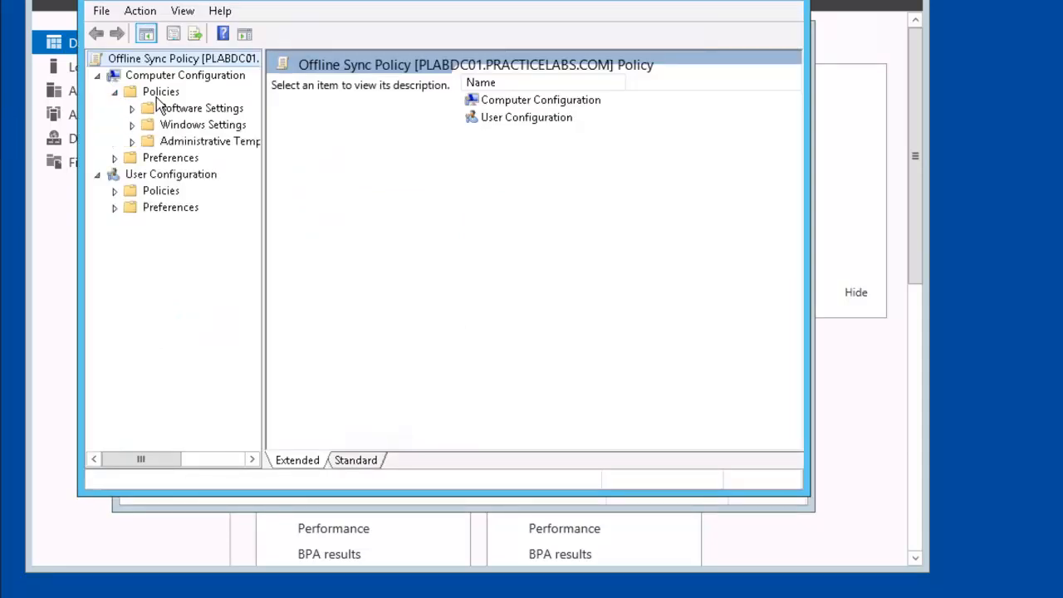
click(132, 142)
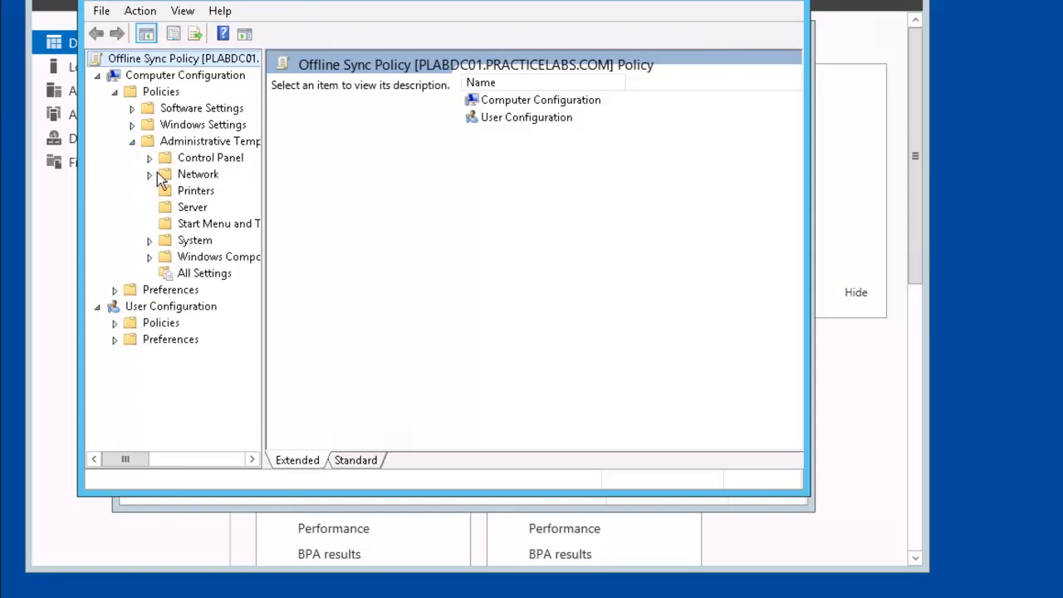
click(150, 176)
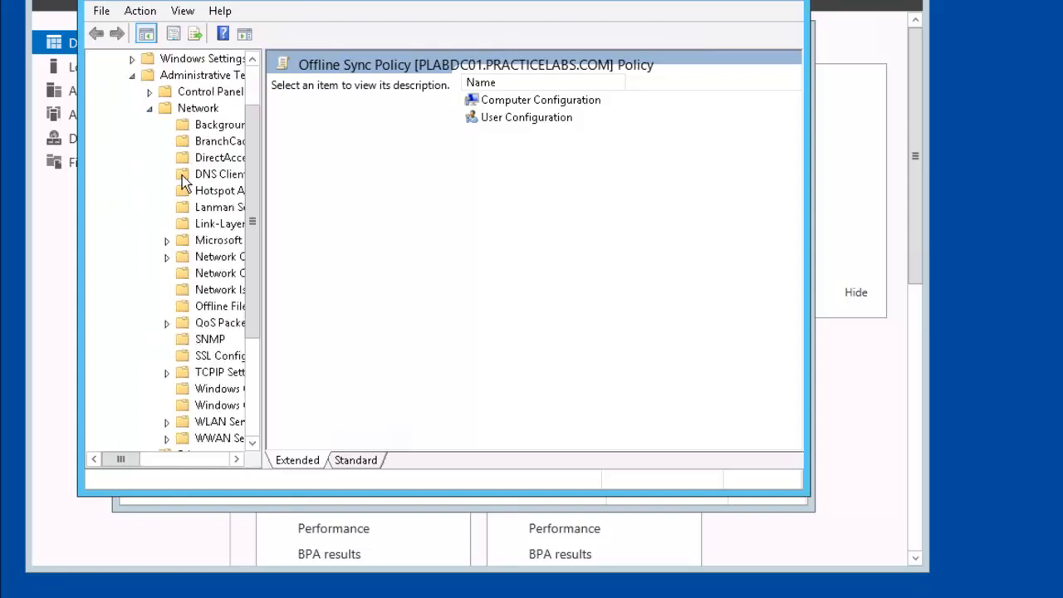
click(195, 109)
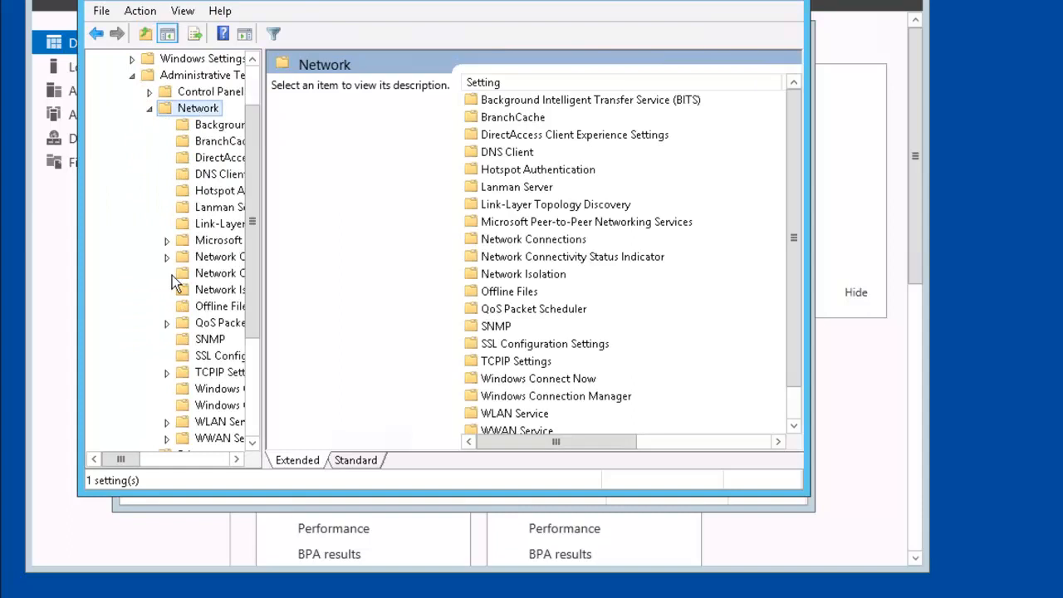
click(223, 310)
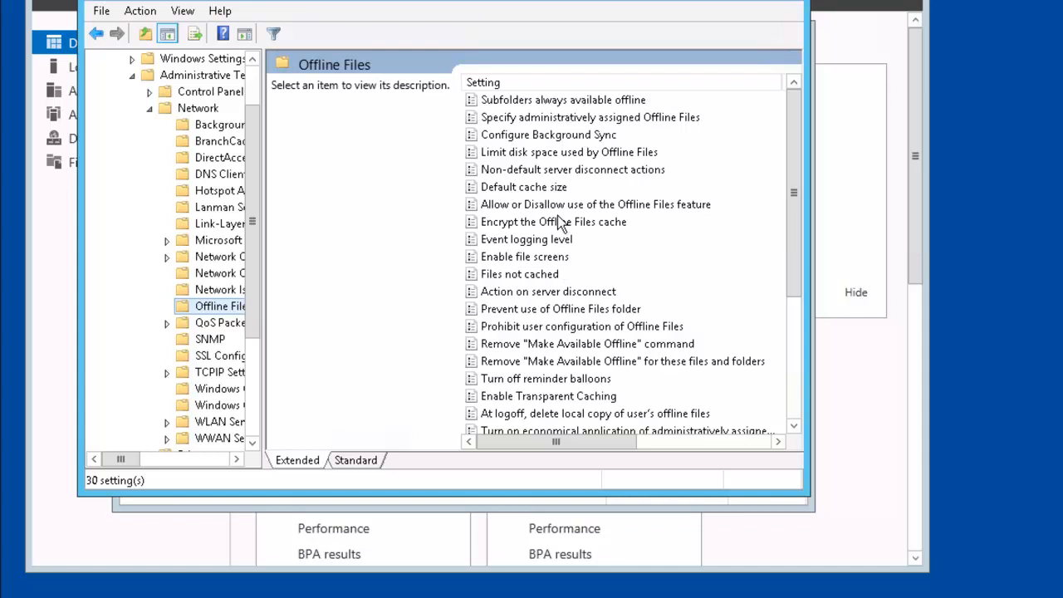
Step: Set the Configure Background Sync policy to Enabled
click(545, 140)
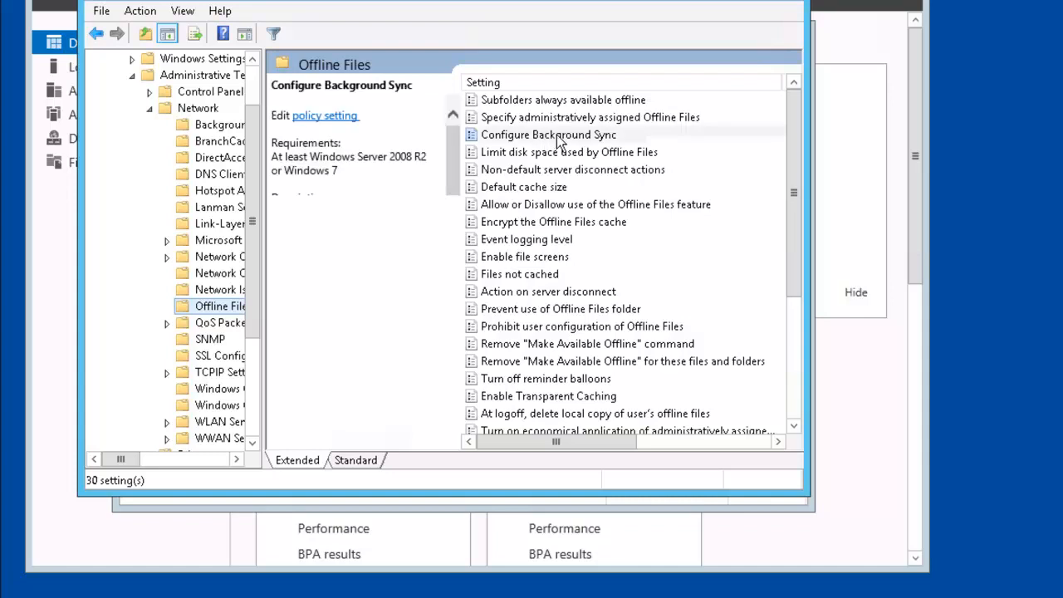
right_click(585, 138)
click(609, 147)
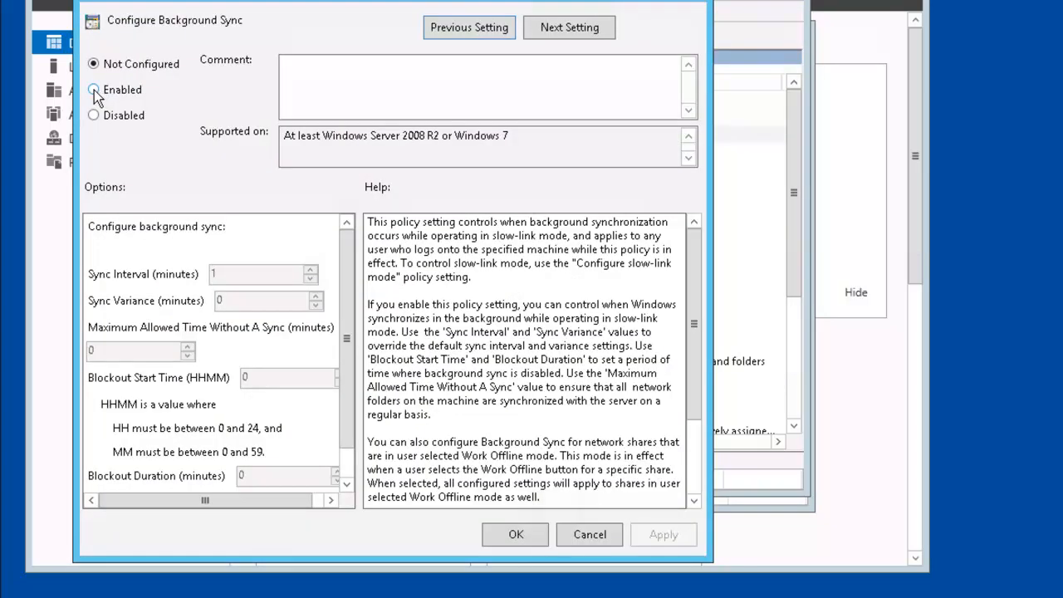
click(94, 90)
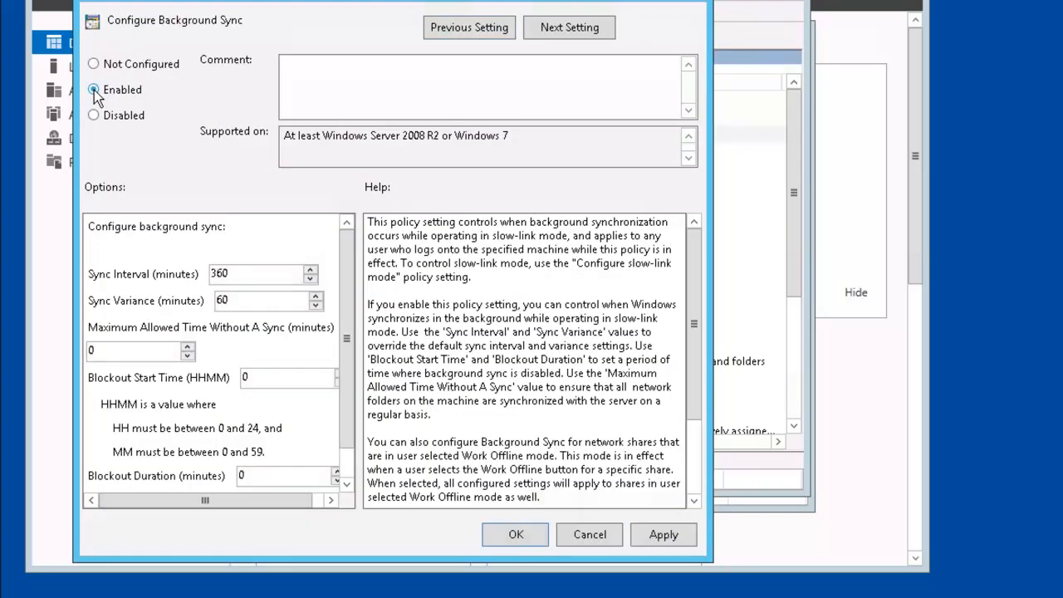
click(516, 535)
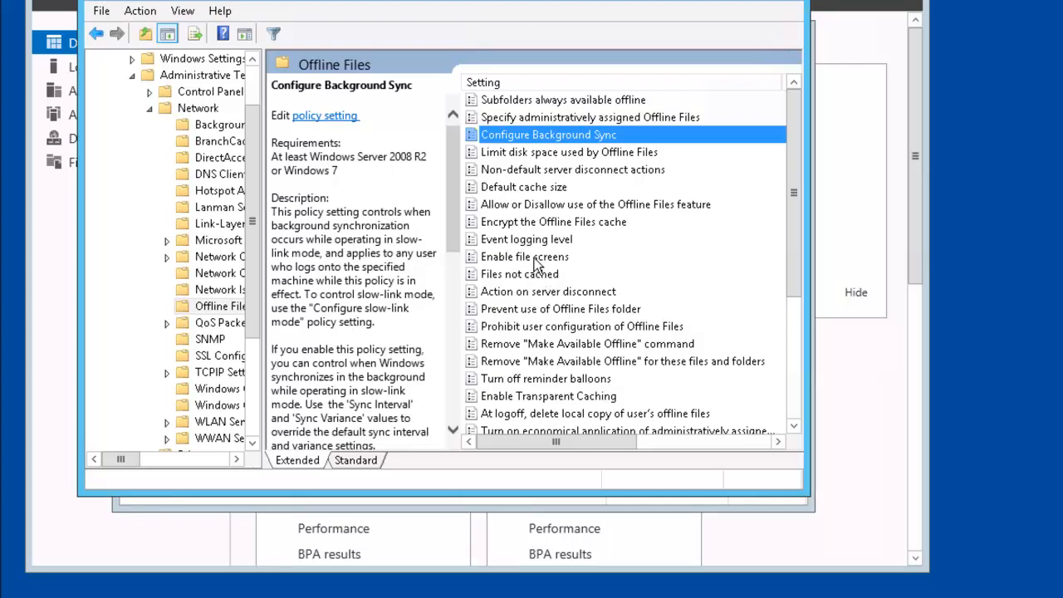
Step: Enable Transparent Caching with a 32000 ms network latency threshold
right_click(621, 397)
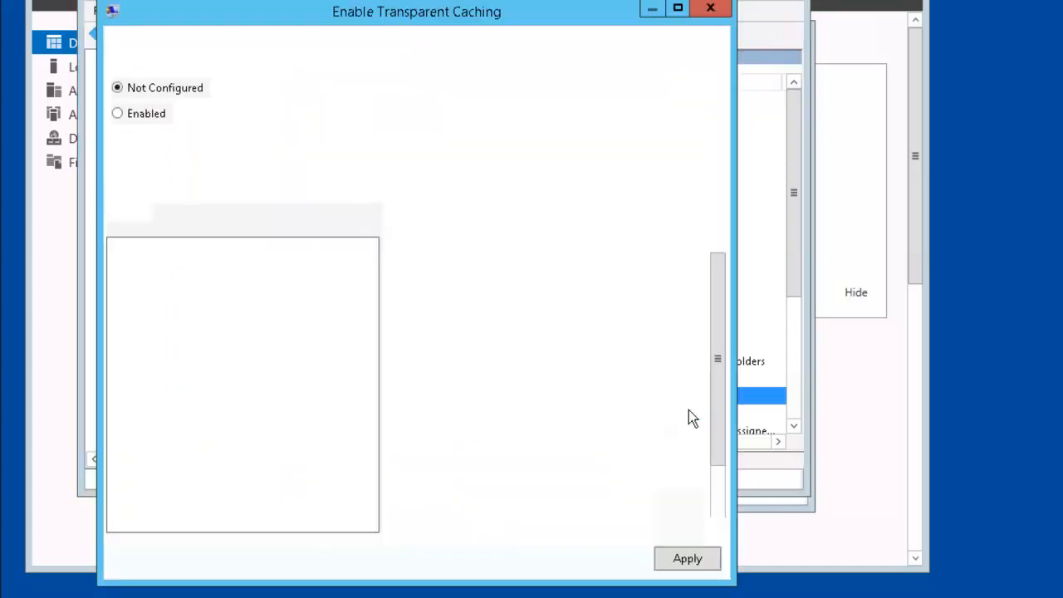
click(118, 113)
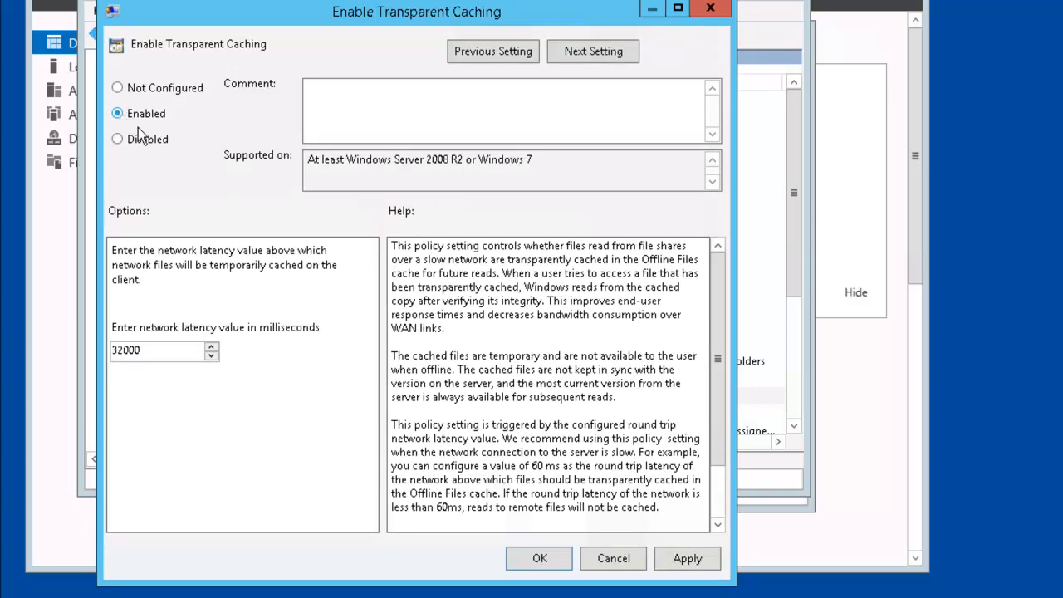
click(536, 559)
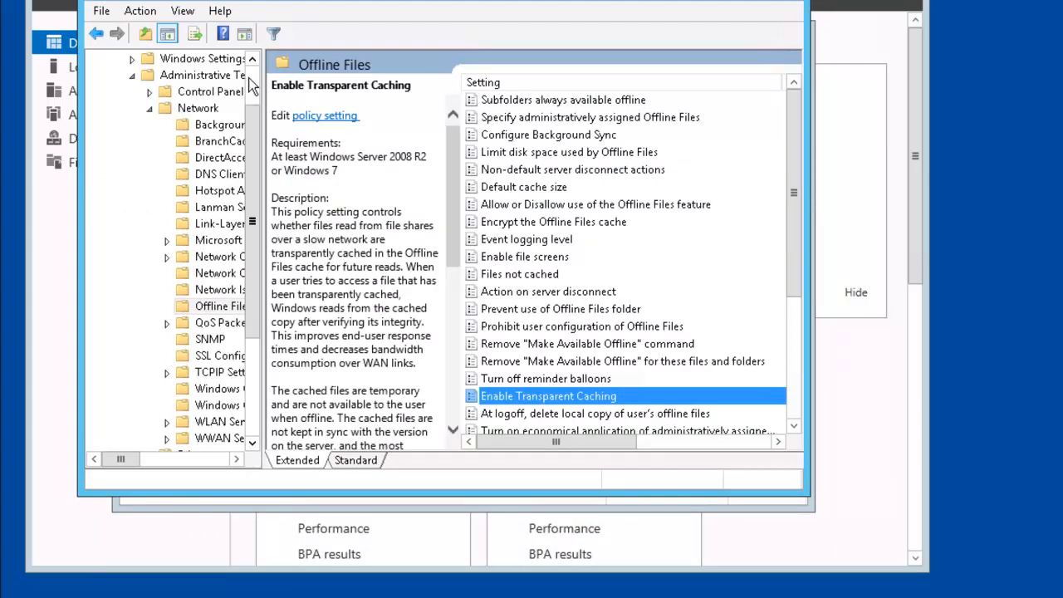
Step: Collapse the computer Administrative Templates and expand User Configuration > Policies > Administrative Templates
scroll(252, 83, up, 2)
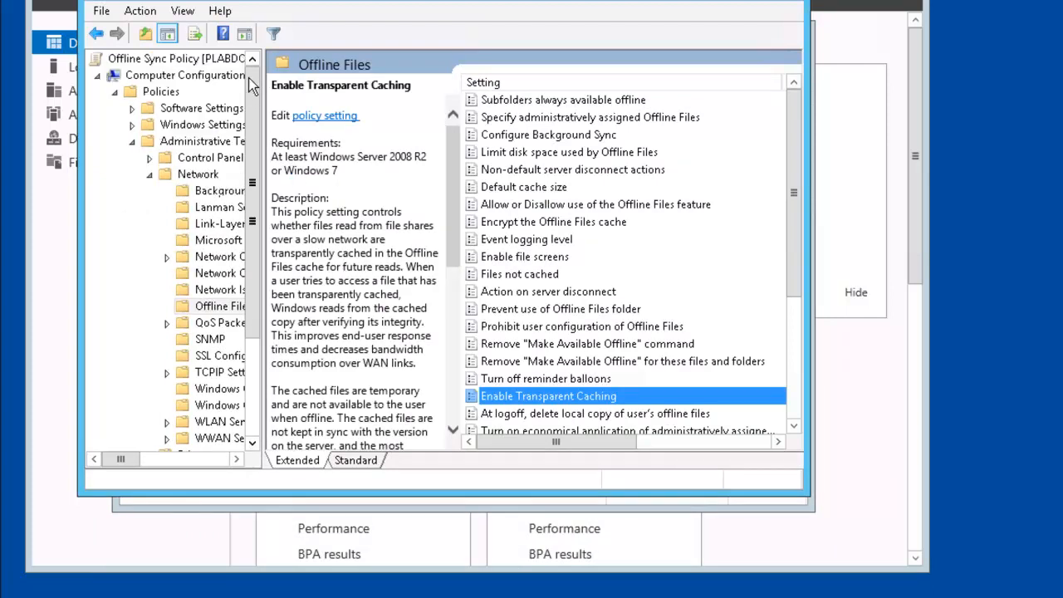
click(132, 145)
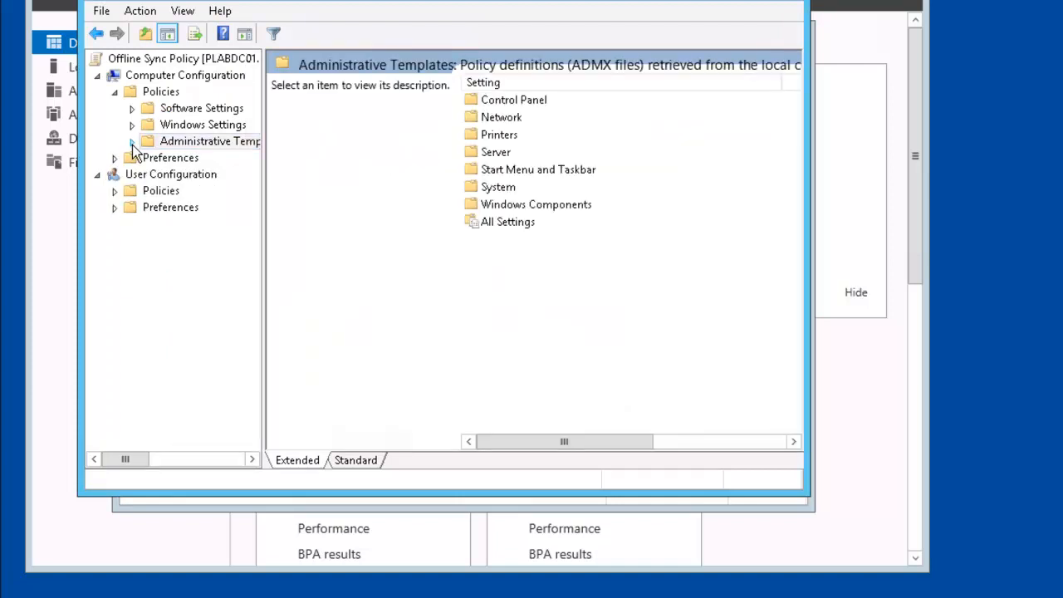
click(114, 191)
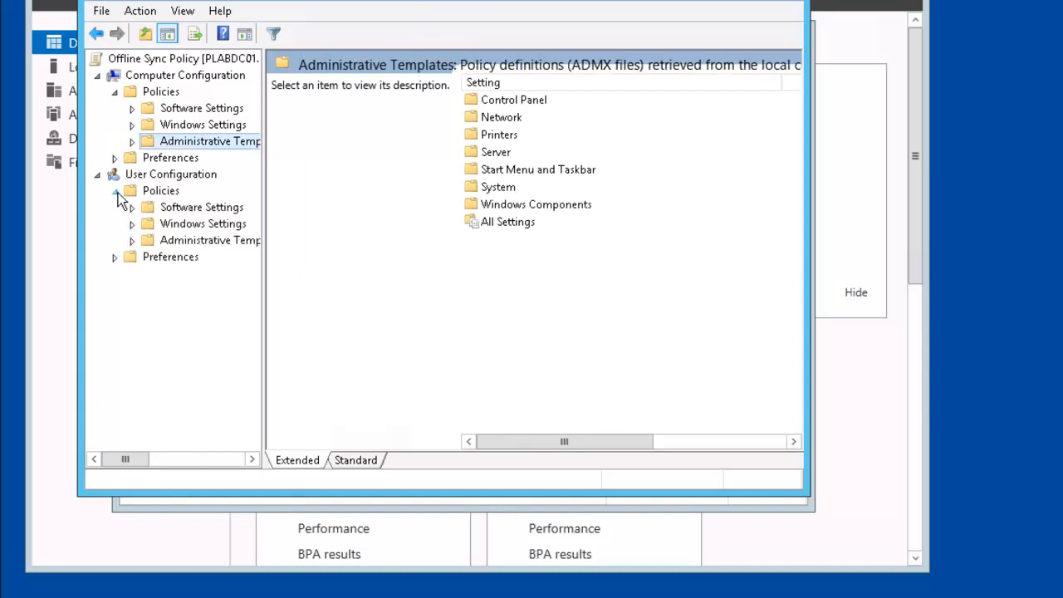
click(132, 240)
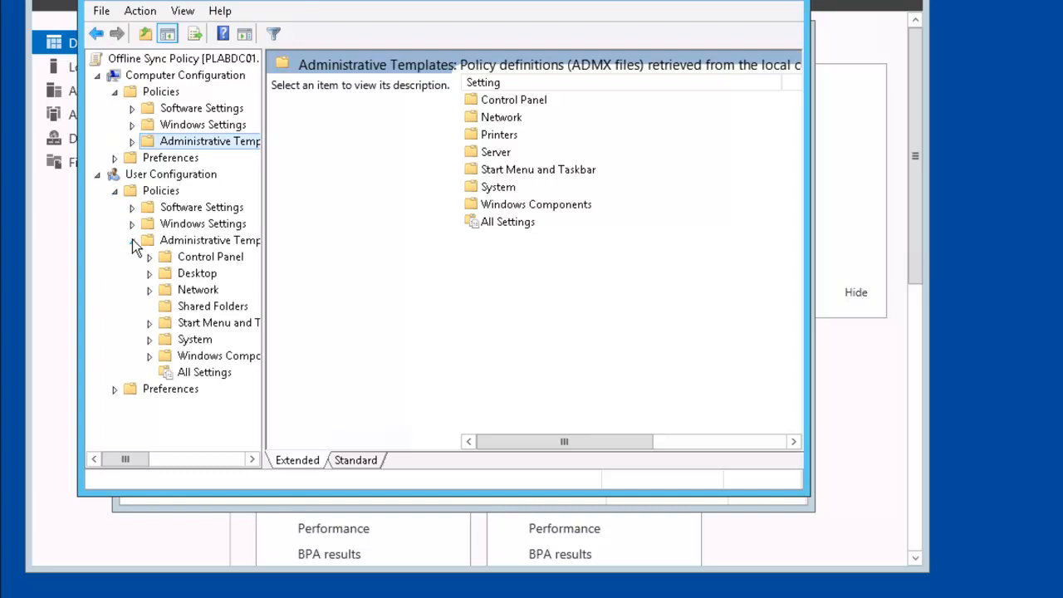
Step: Show the user-side Network > Offline Files policies and enable Non-default server disconnect actions
click(149, 291)
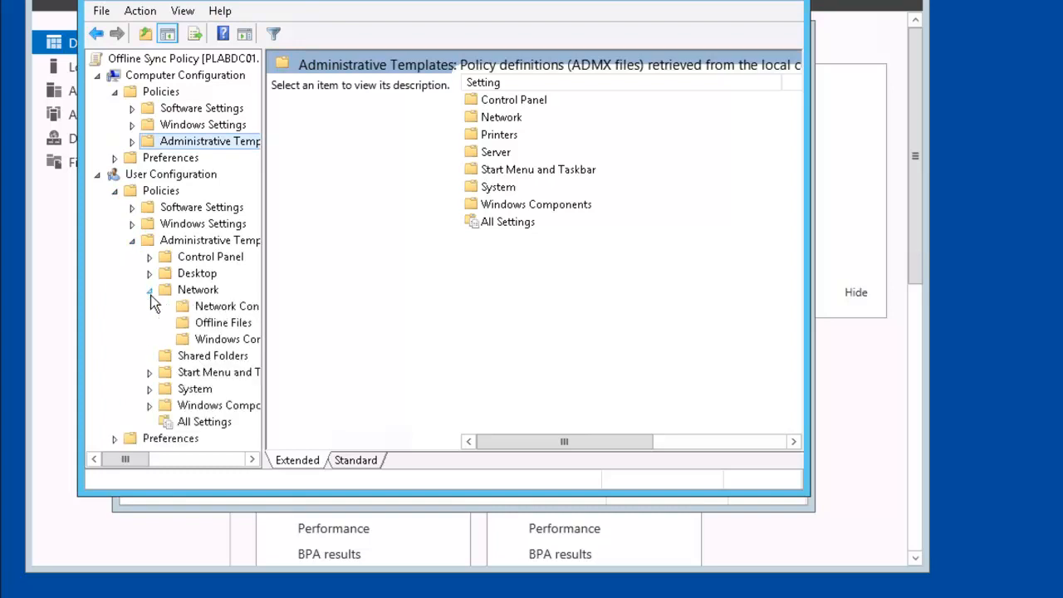
click(209, 328)
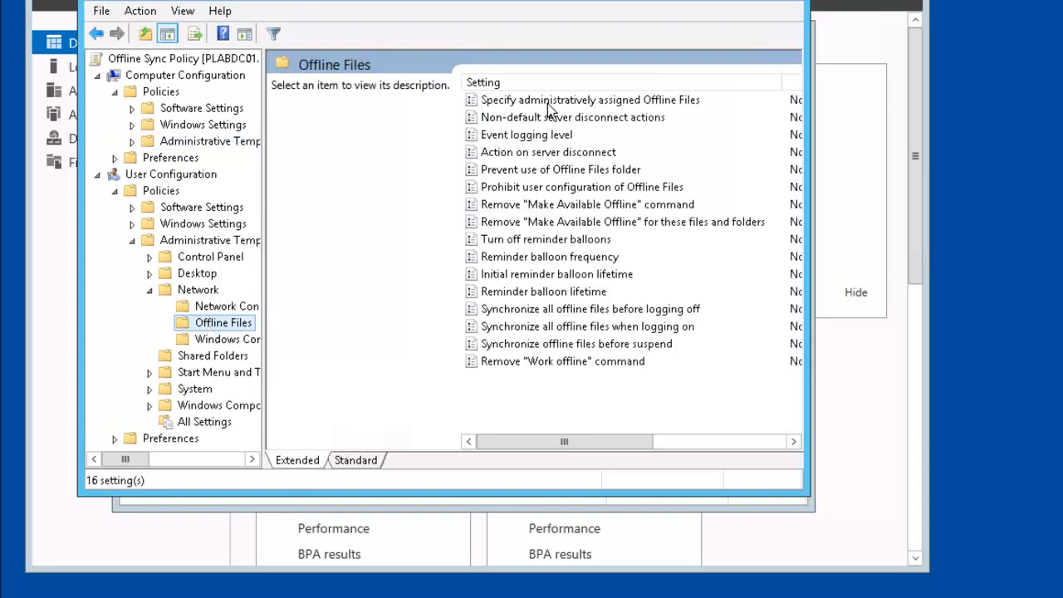
click(711, 104)
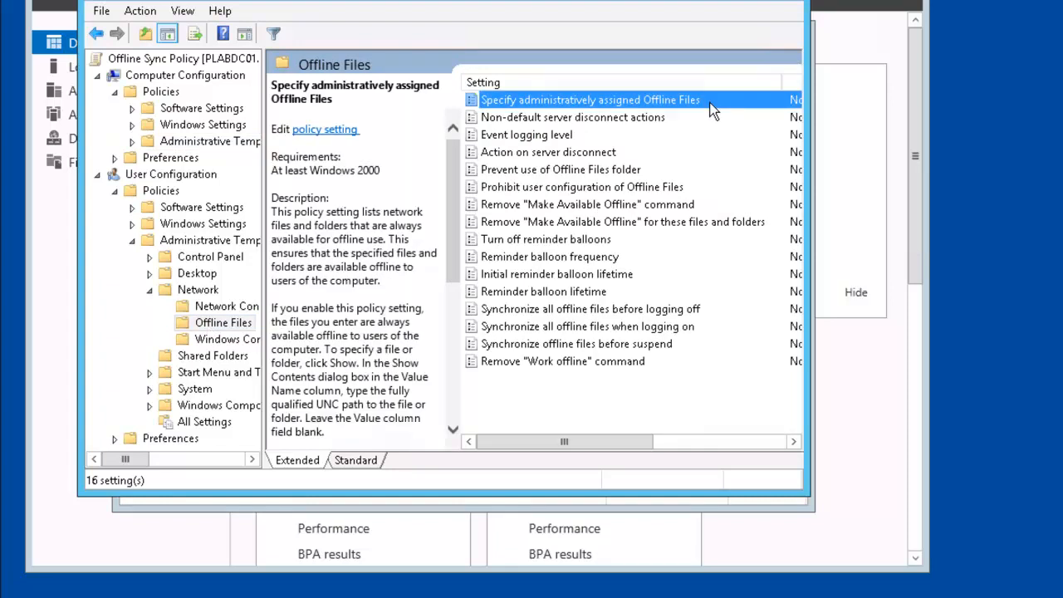
right_click(711, 110)
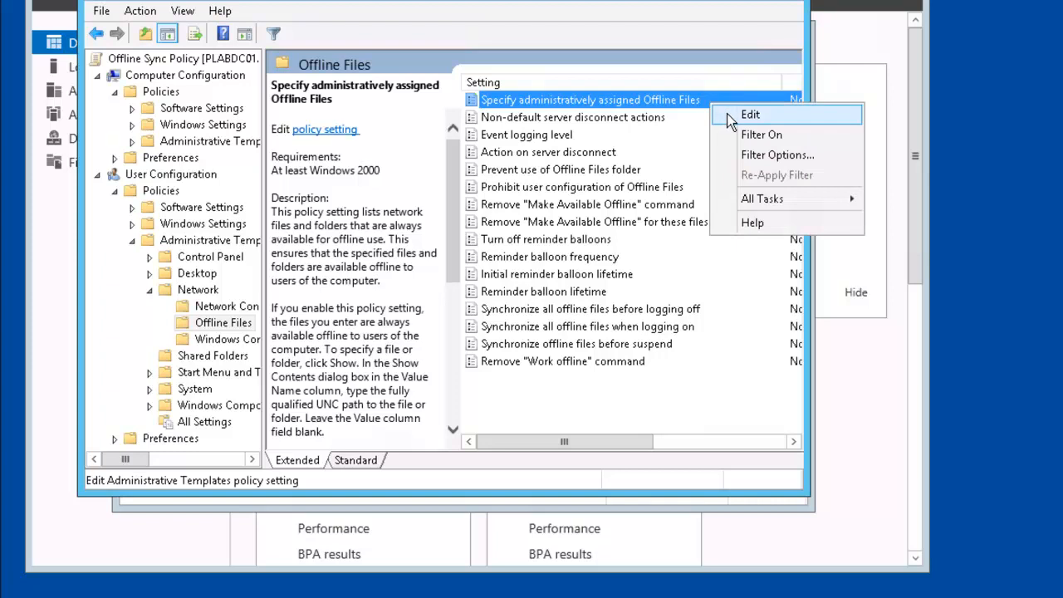
click(728, 119)
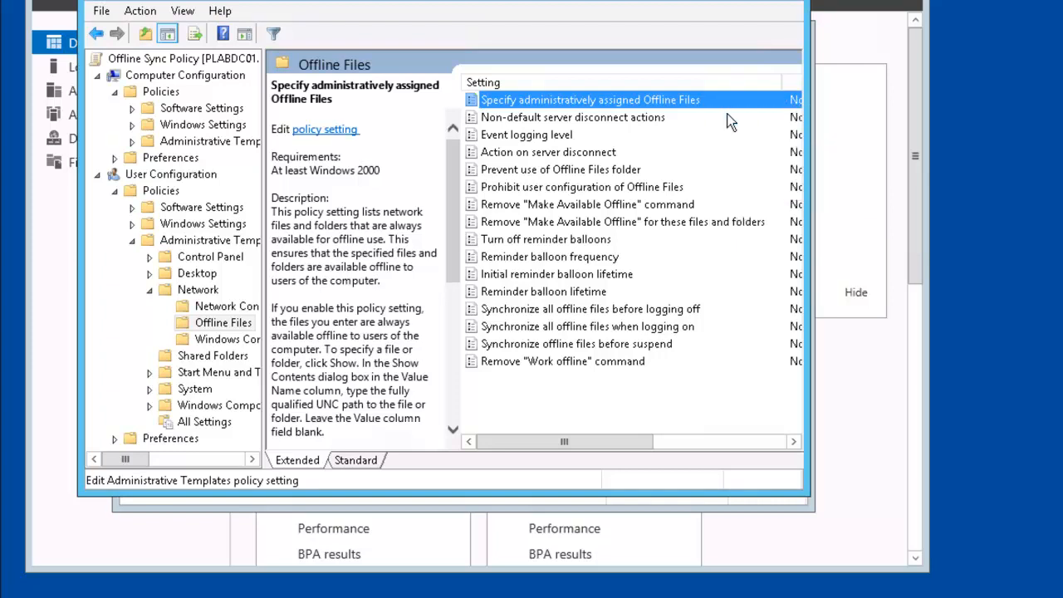
double_click(728, 121)
click(190, 163)
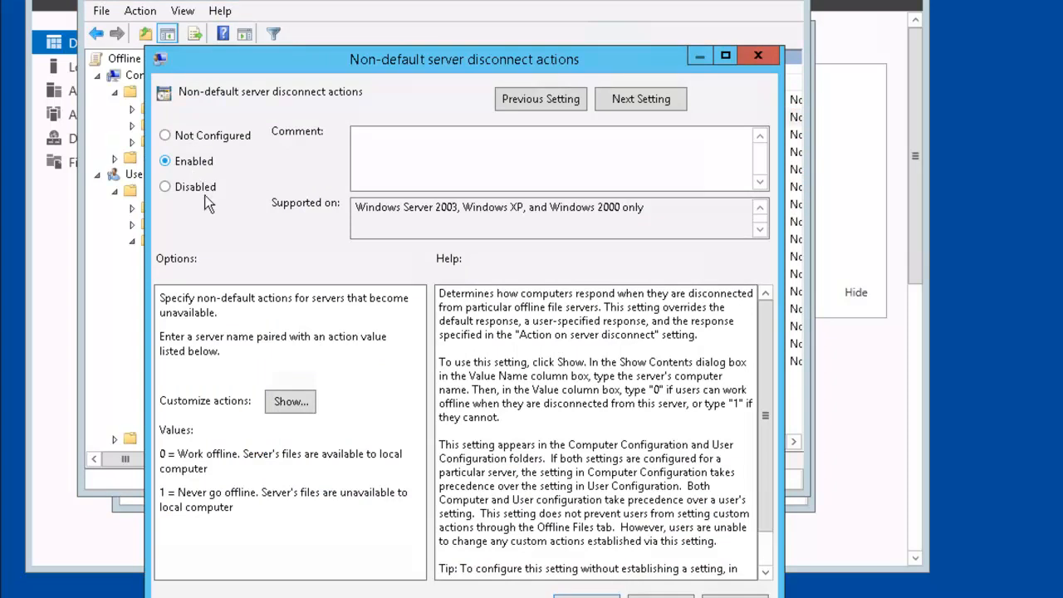
Step: Add a custom action named 'Mobile Data' with value \\plabdm01\mobile and save the list
click(302, 404)
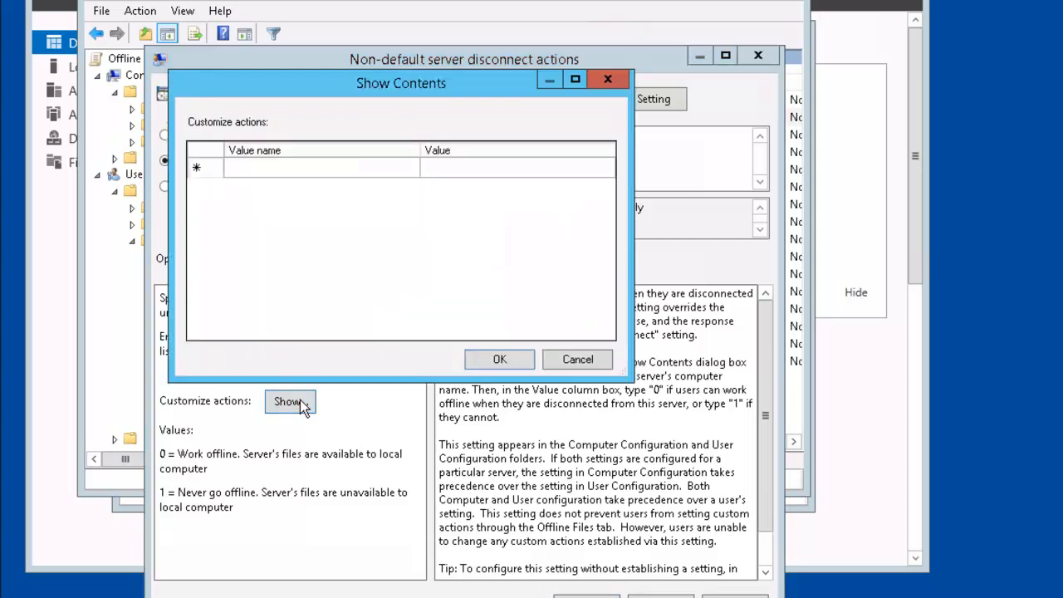
click(292, 171)
click(296, 172)
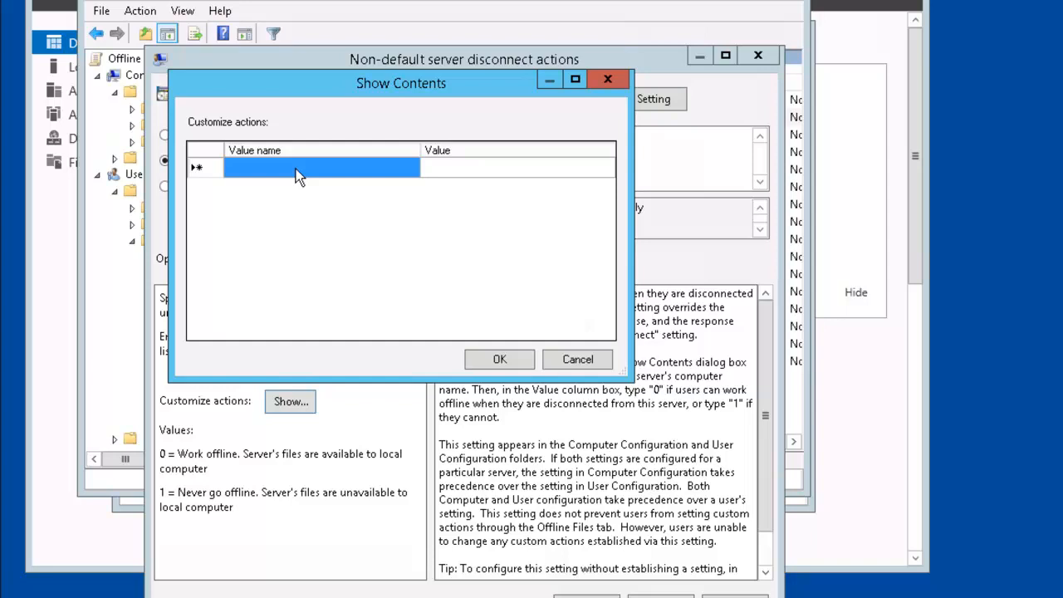
click(296, 168)
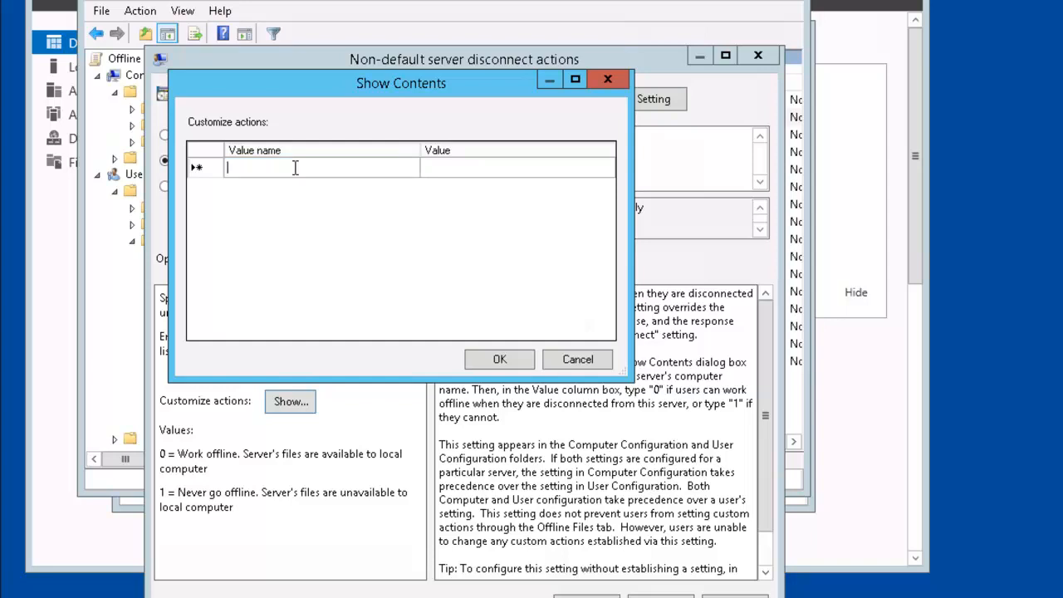
text(Mo)
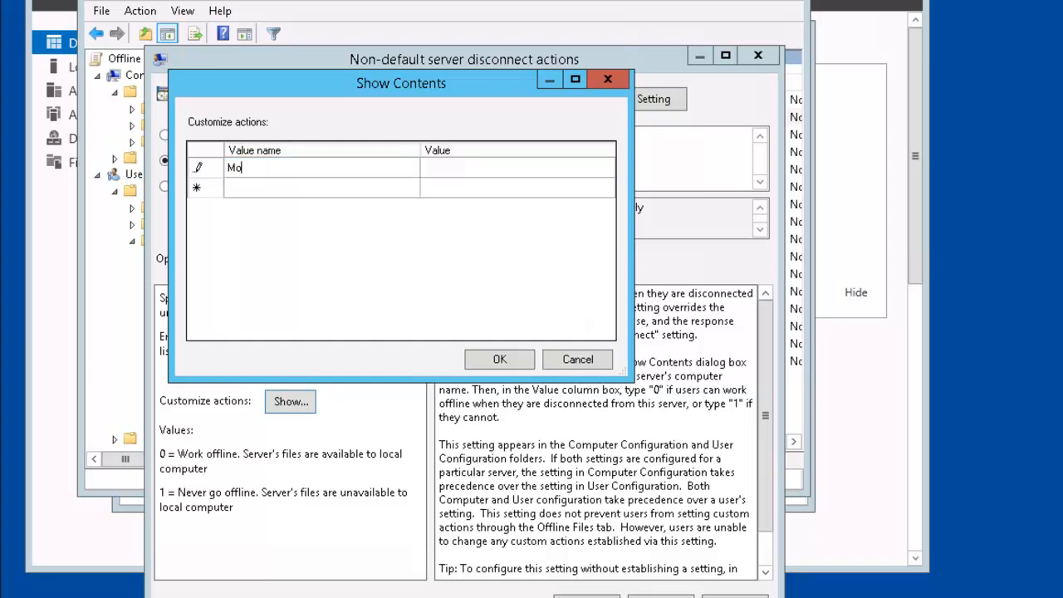
text(bile Data)
click(465, 168)
click(467, 167)
text(\\plabdm01\mo)
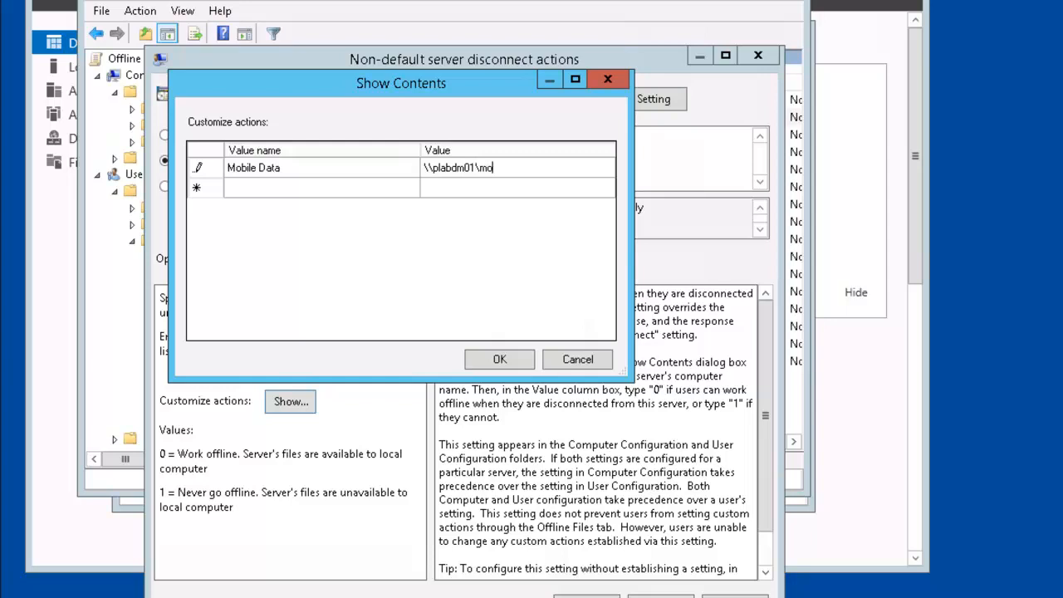
text(bile)
click(498, 360)
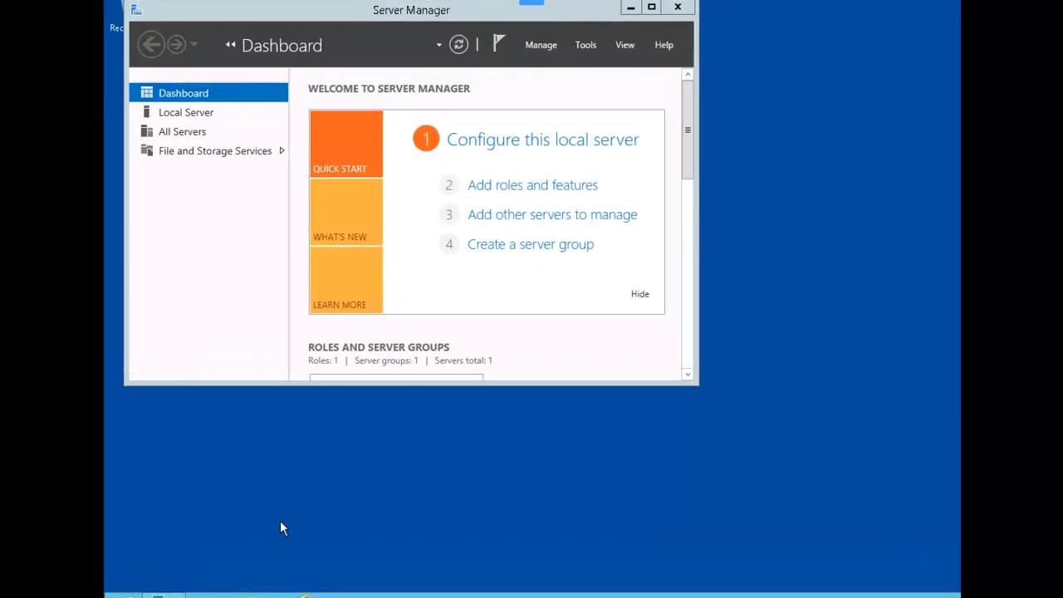
Step: Open Advanced Sharing for the C:\mobile folder from its Properties in File Explorer
click(274, 597)
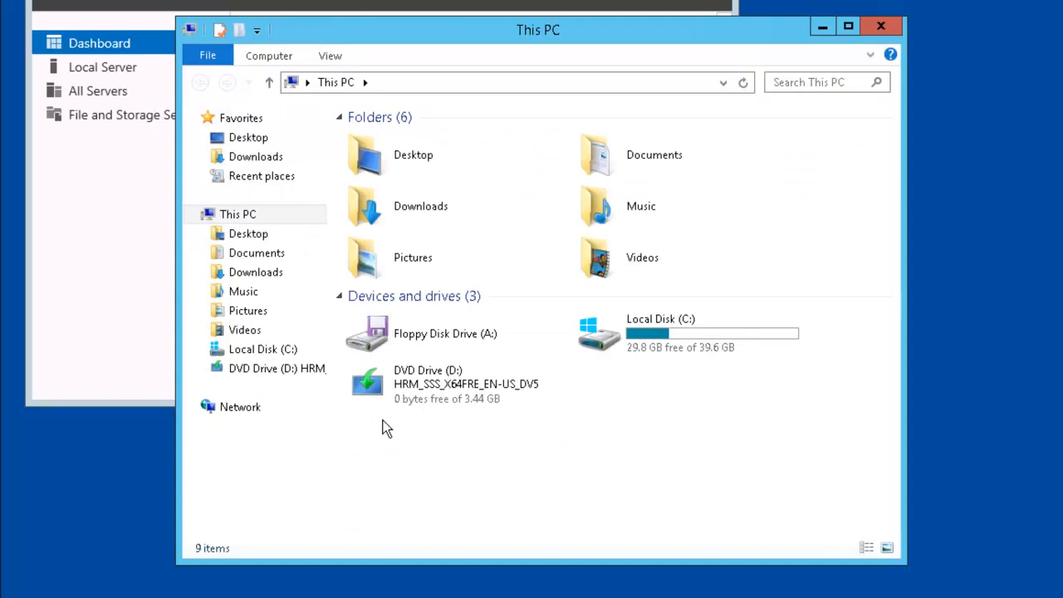
double_click(606, 347)
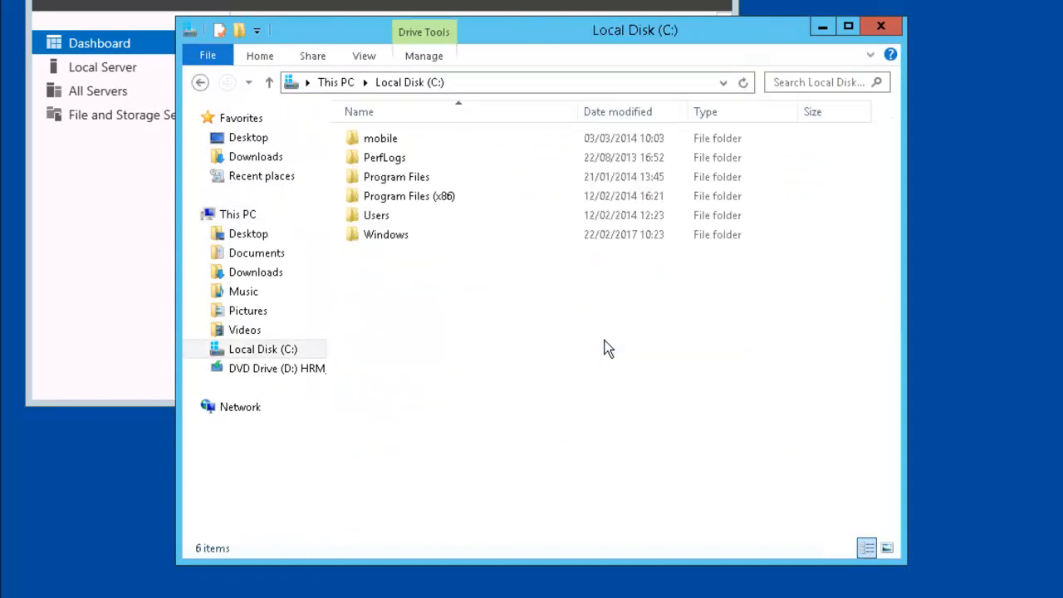
click(410, 141)
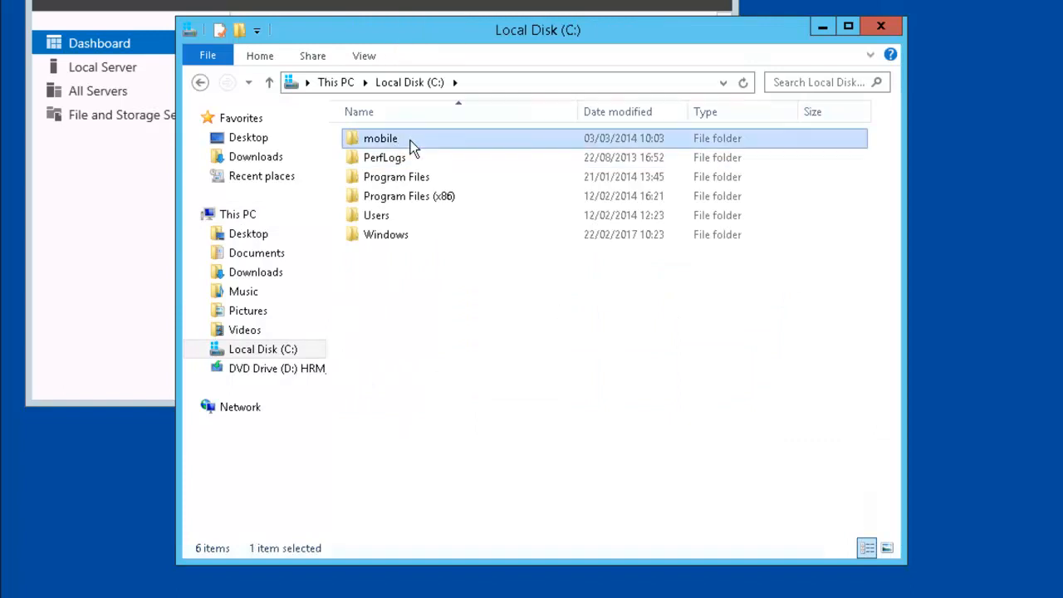
right_click(411, 141)
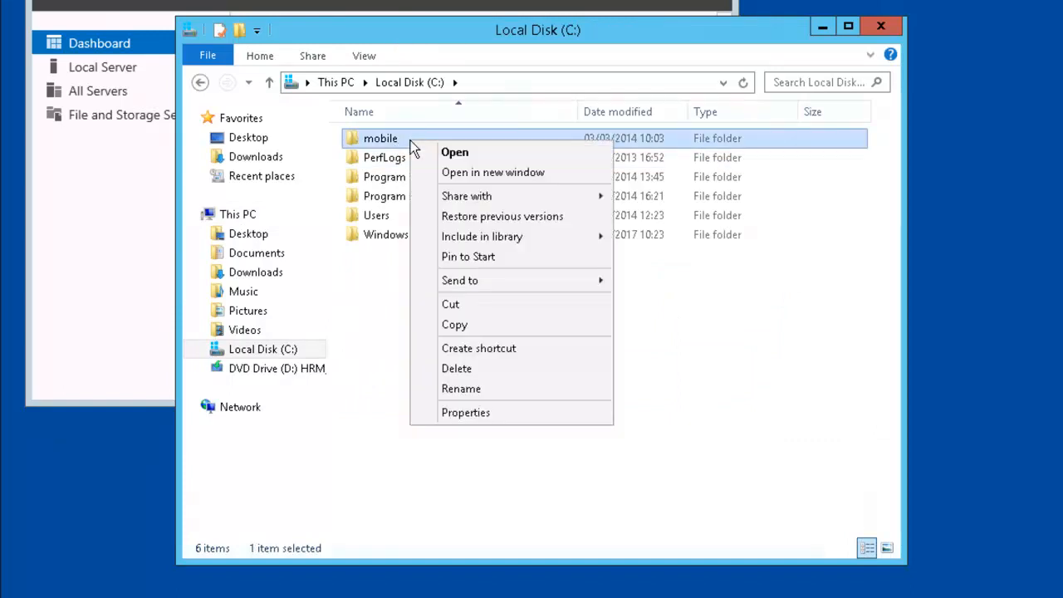
click(522, 410)
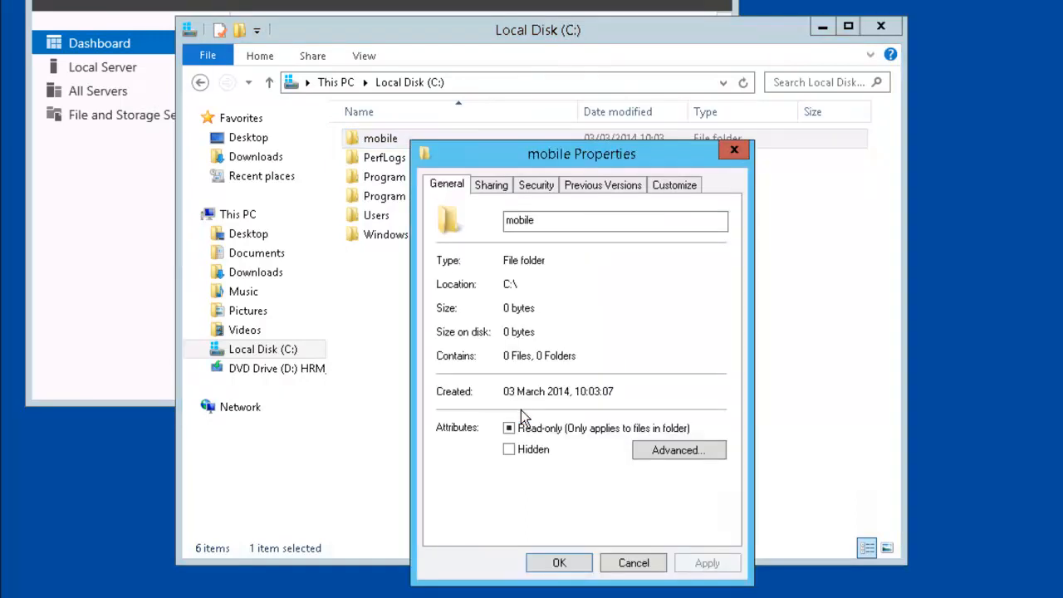
click(489, 187)
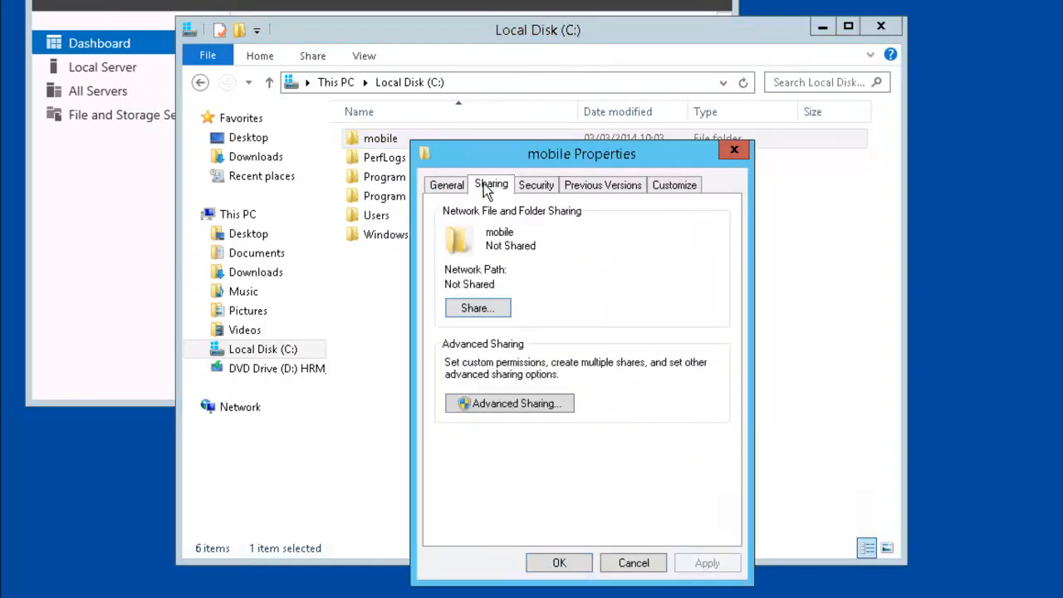
click(525, 404)
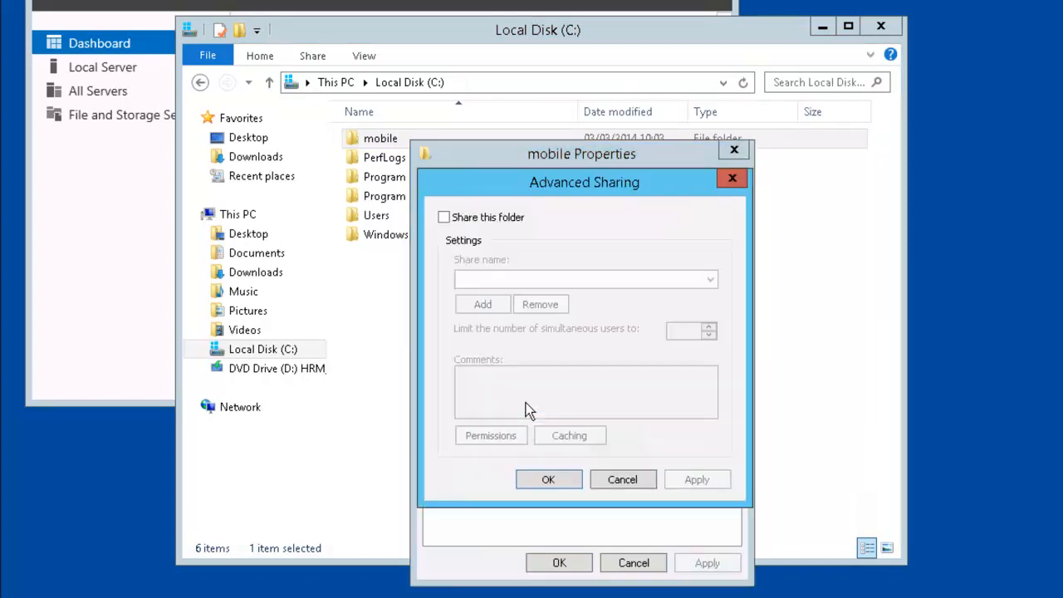
Step: Share the folder as mobile with Everyone granted Full Control, confirming both dialogs
click(444, 217)
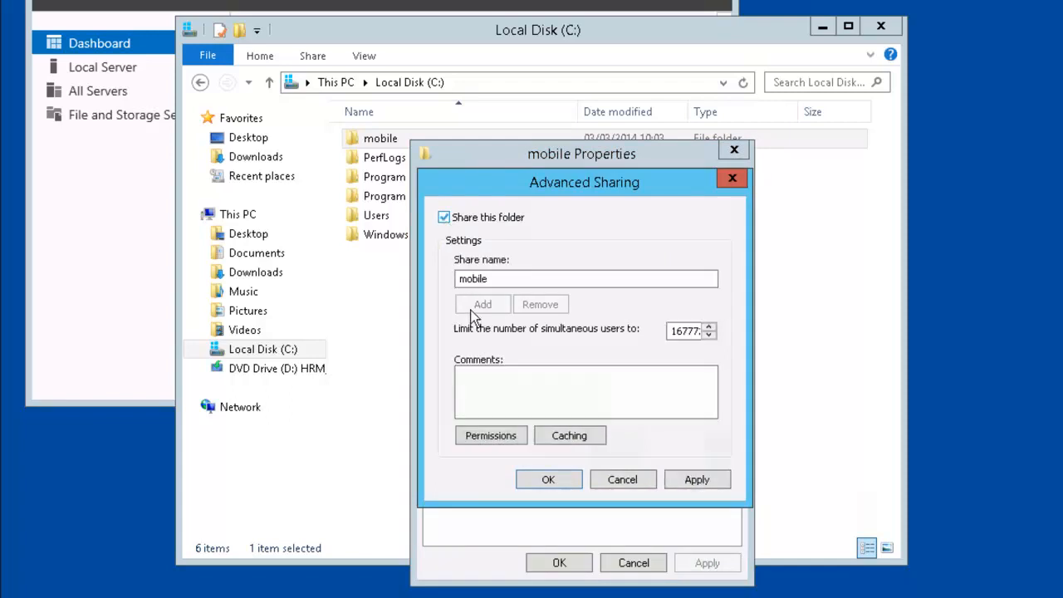
click(509, 440)
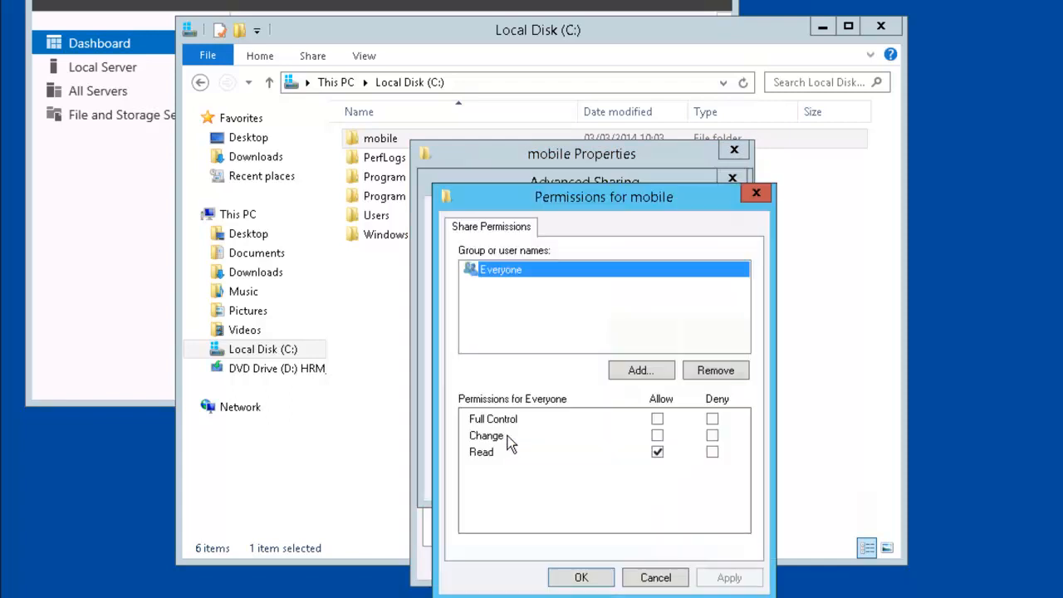
click(657, 421)
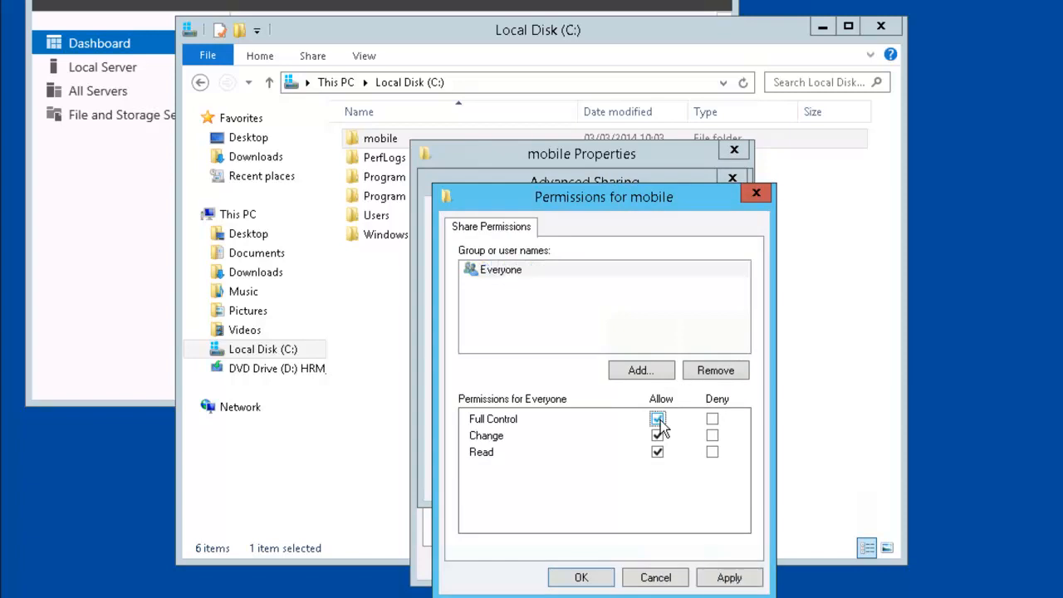
click(579, 578)
click(548, 479)
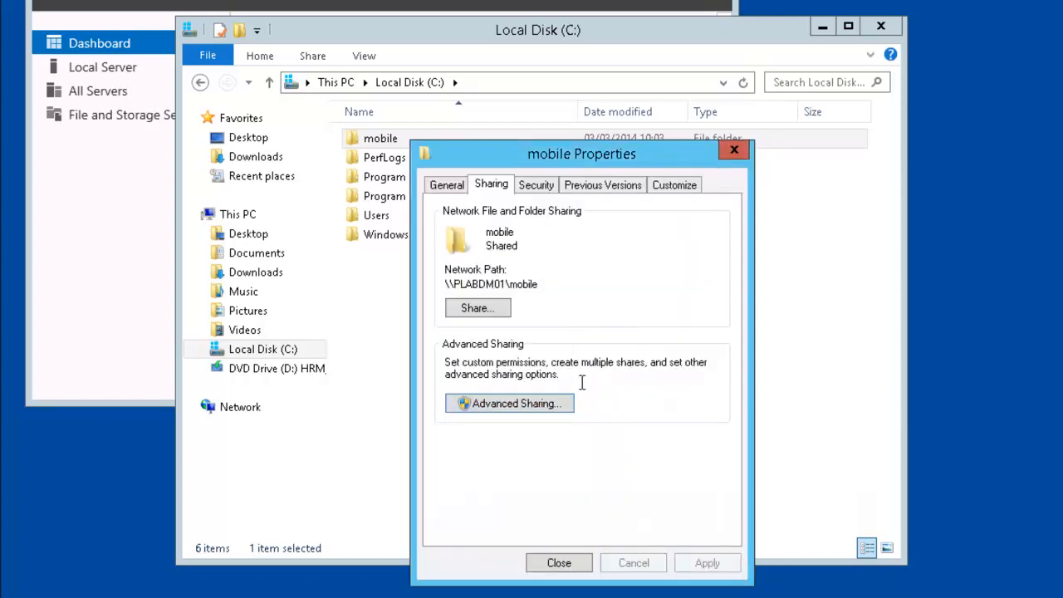
Step: Check the Users and Administrators permissions on the mobile folder's Security tab, then close its properties
click(536, 187)
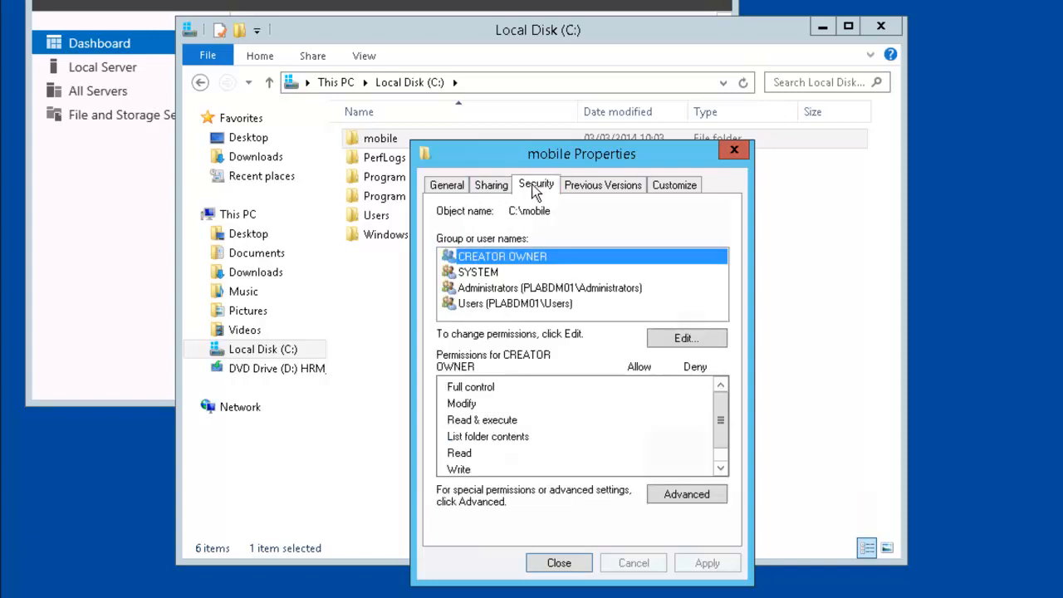
click(688, 342)
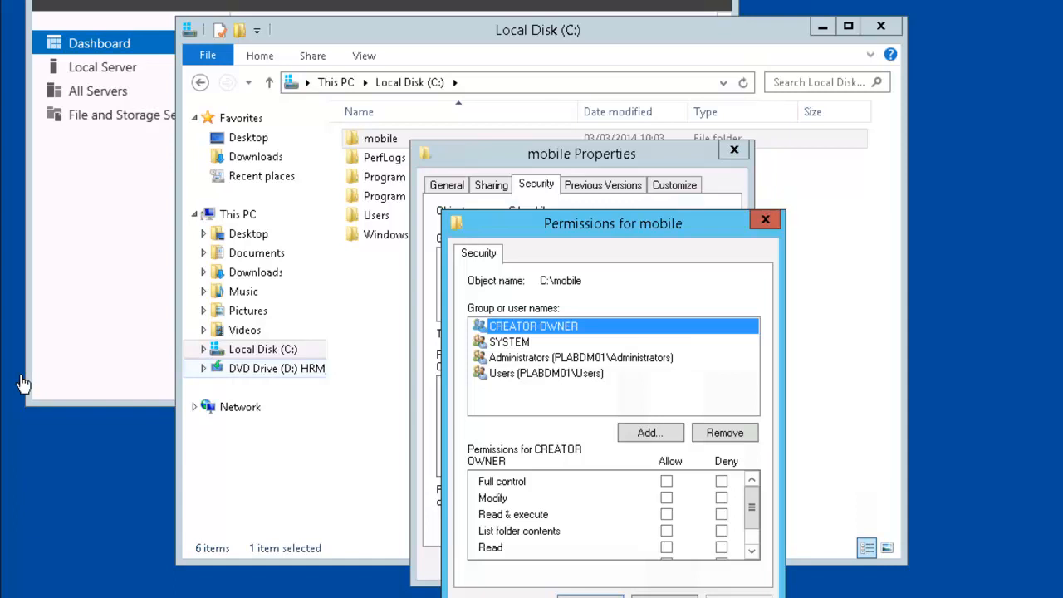
click(553, 375)
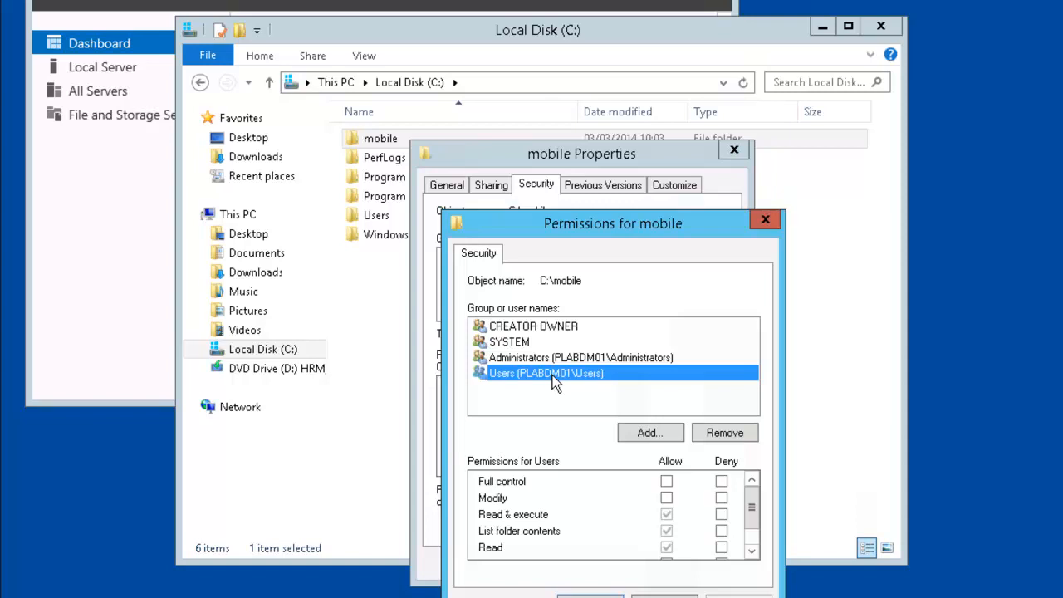
click(575, 359)
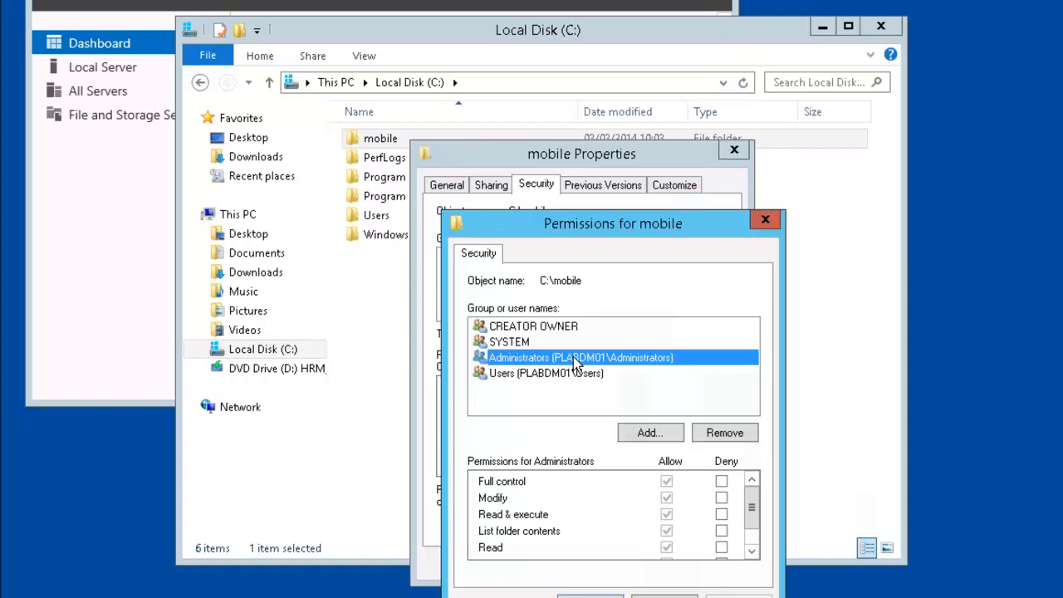
click(598, 595)
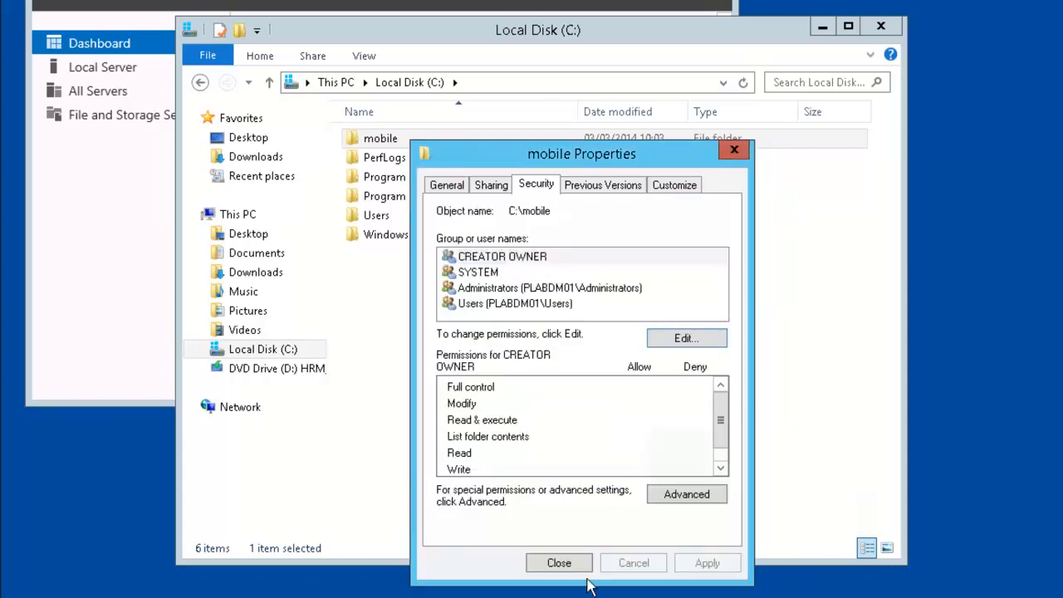
click(558, 562)
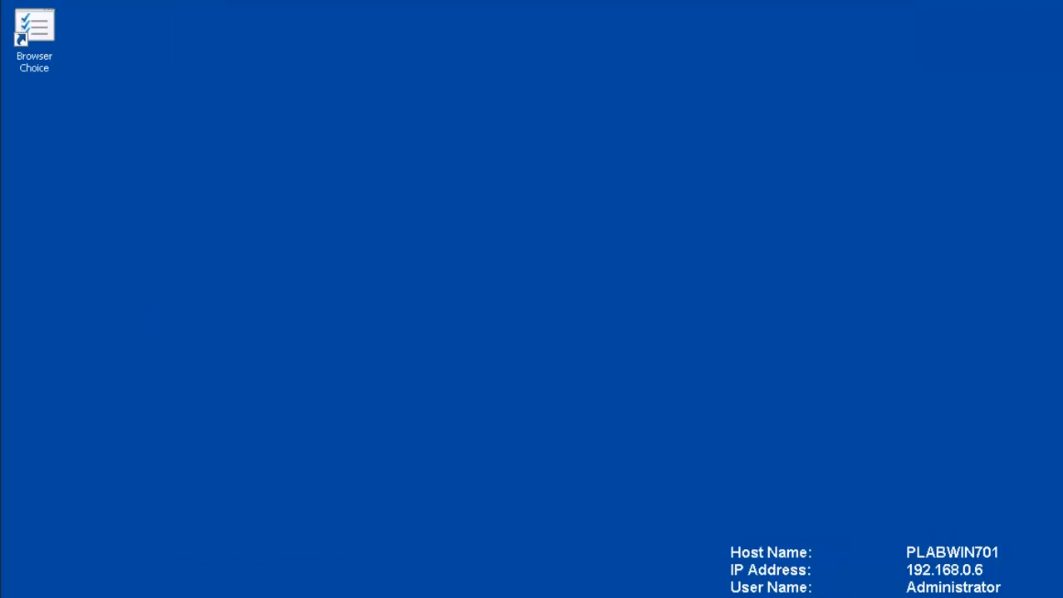
Step: Start mapping drive Z: from Computer, entering \\plabdm01\mobile as the folder
key(super)
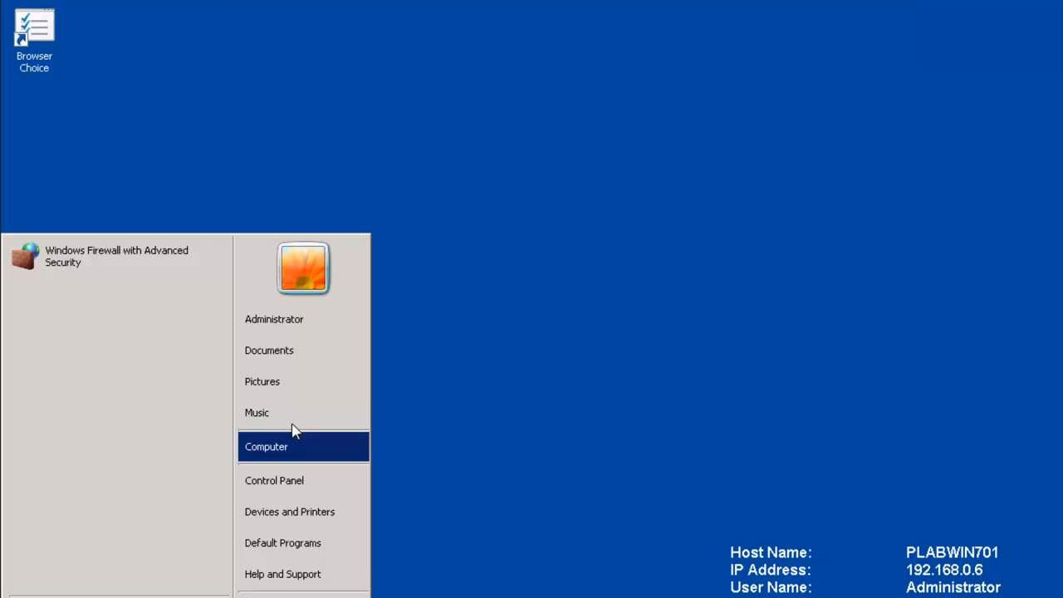
right_click(304, 451)
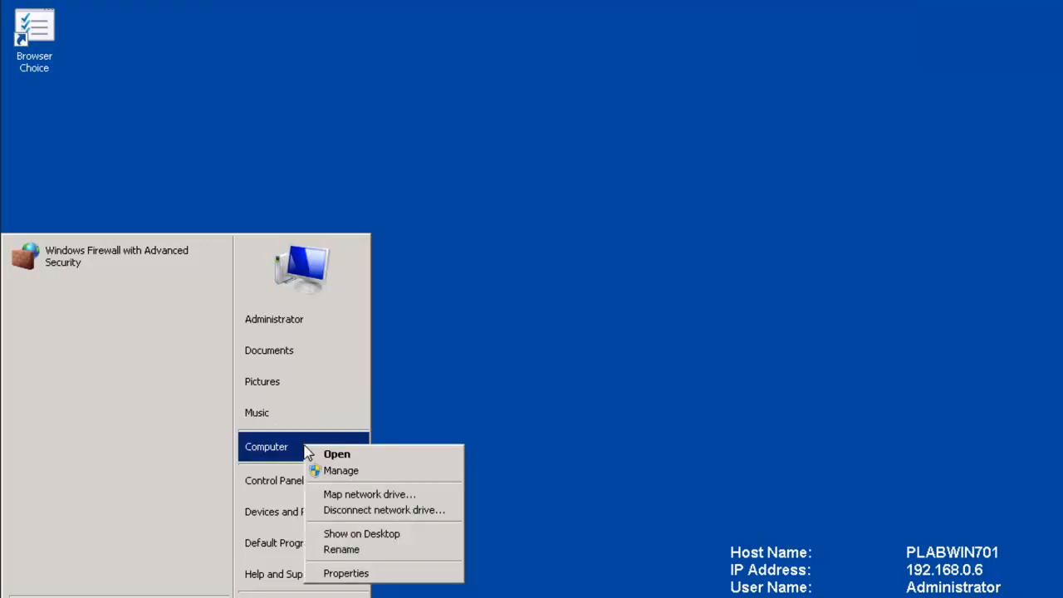
click(404, 489)
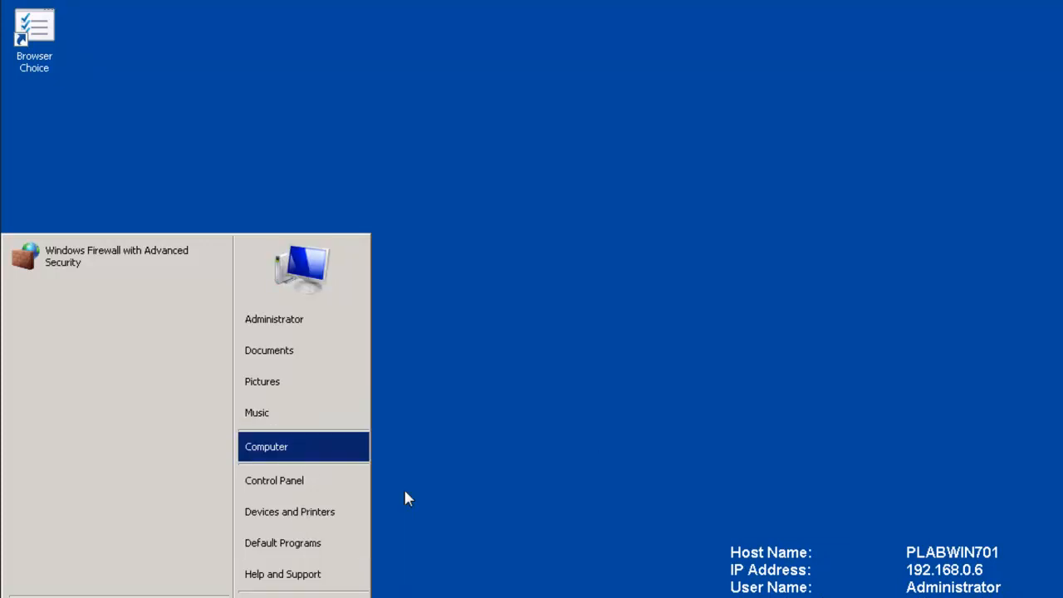
click(611, 250)
click(612, 252)
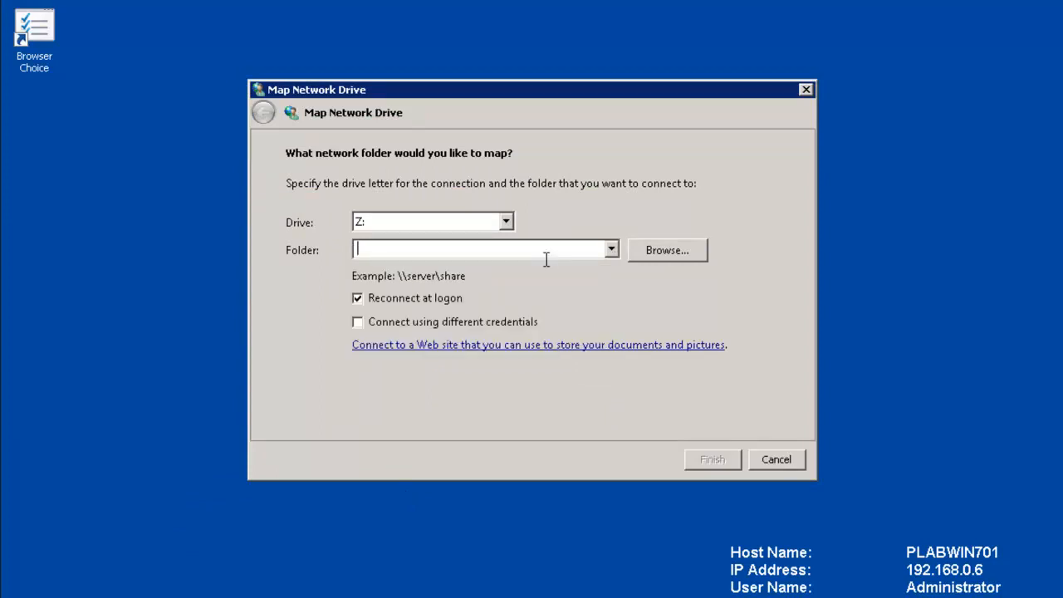
text(\\)
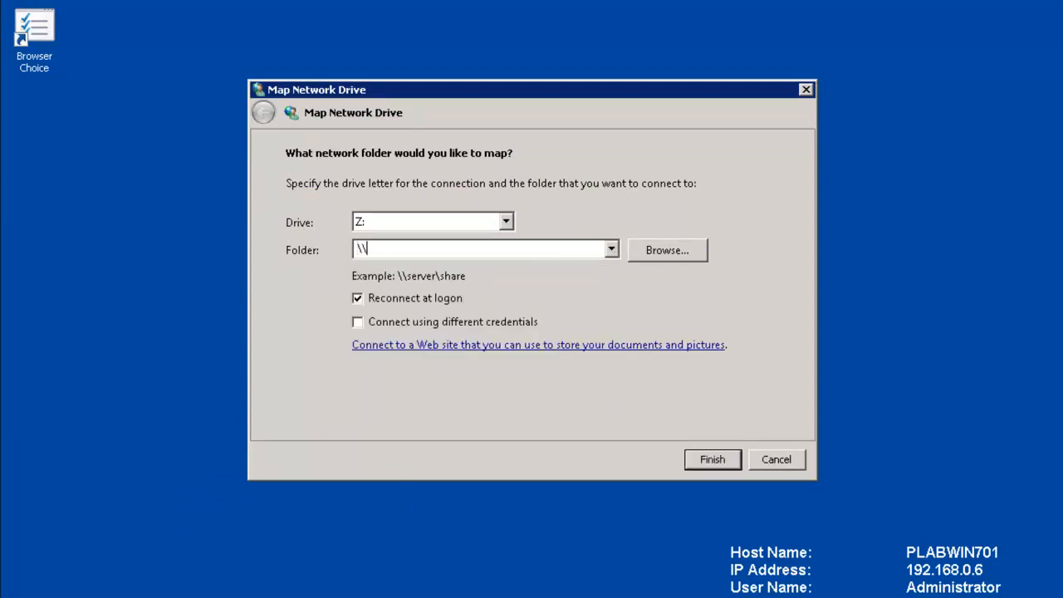
text(plabdm01\mobile)
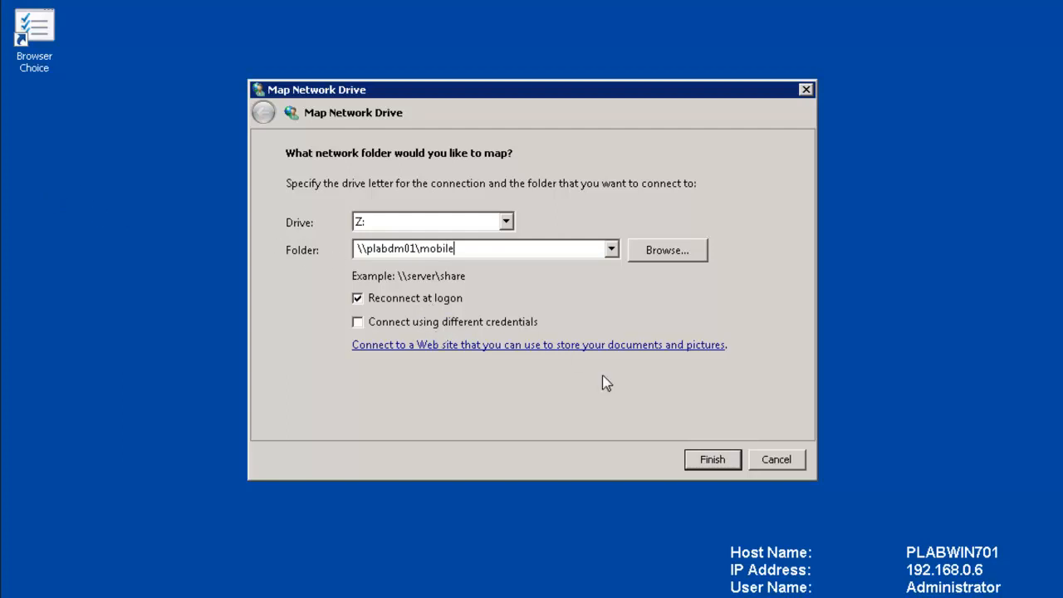
Step: Connect Z:, create a text document named memo in the share, and make it always available offline
click(711, 462)
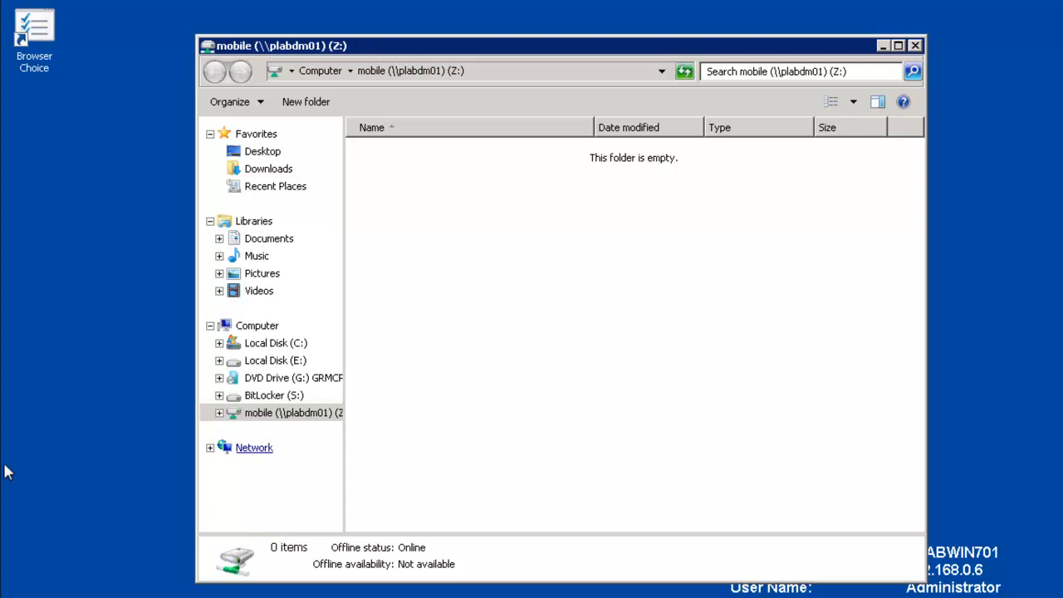
right_click(429, 208)
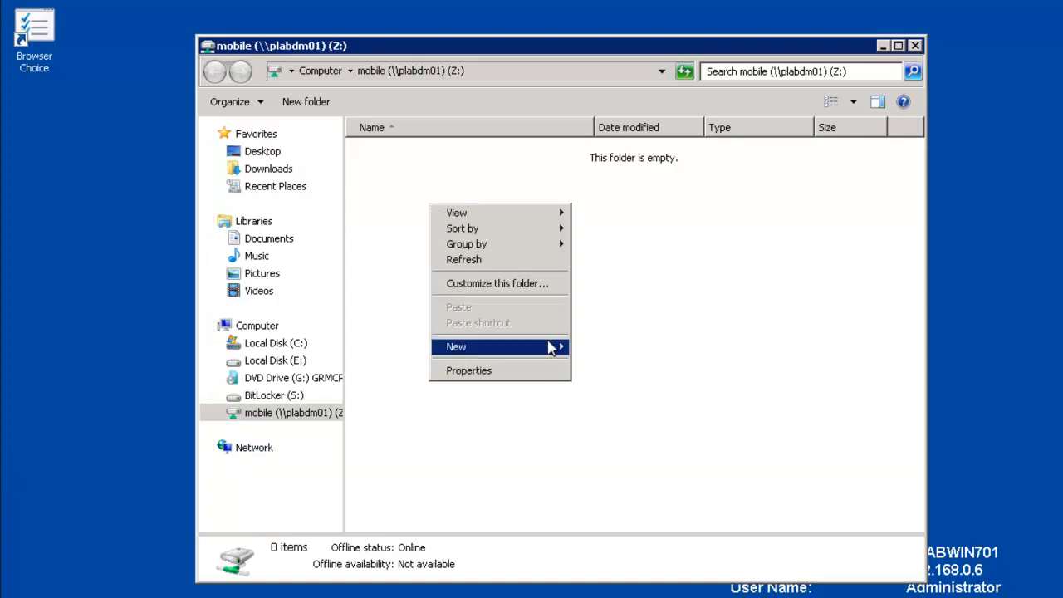
mouse_move(550, 348)
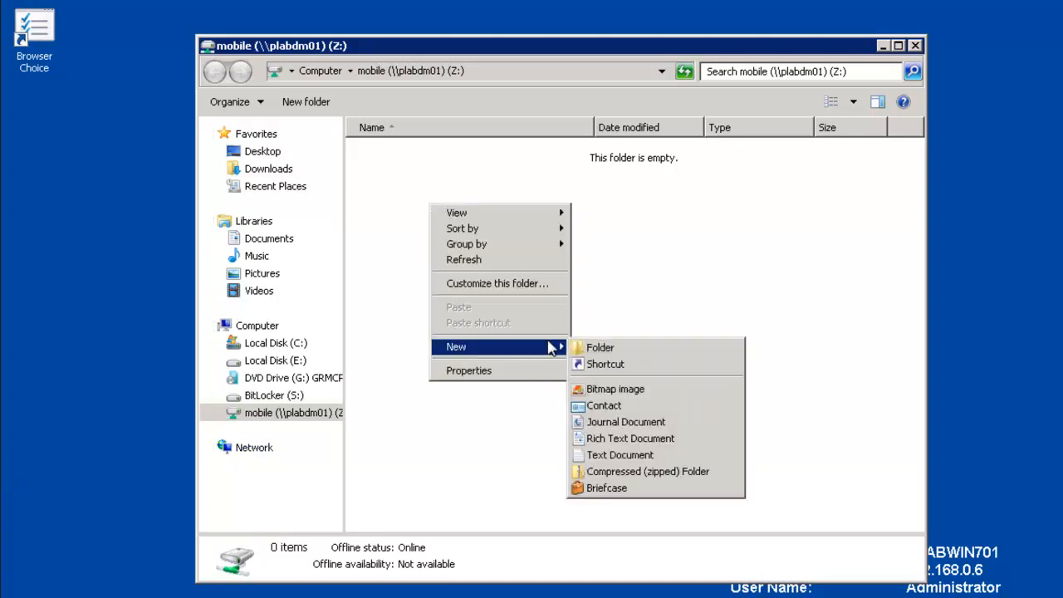
click(645, 456)
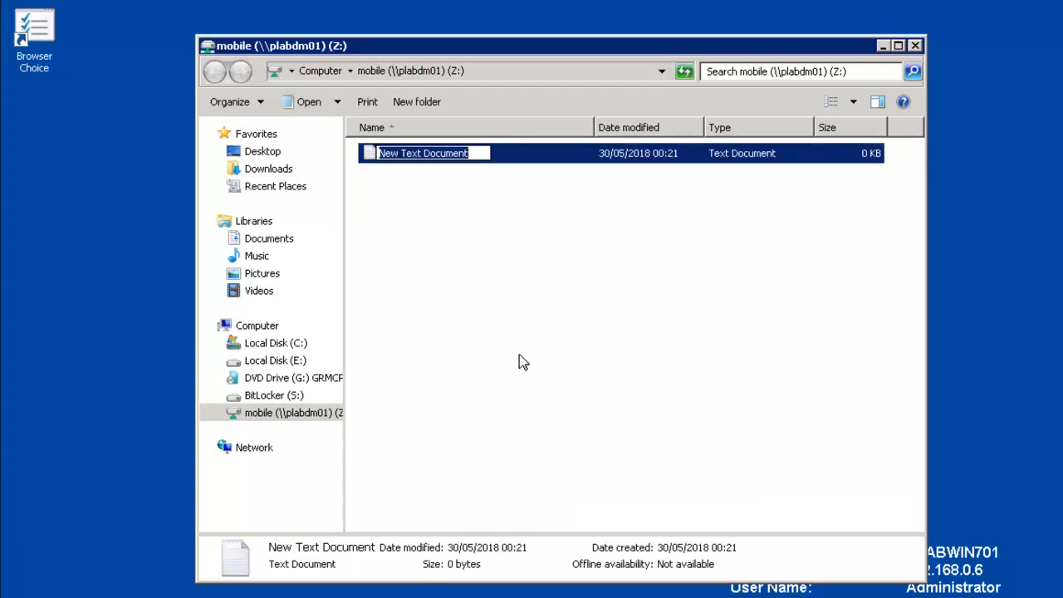
text(demo)
key(Return)
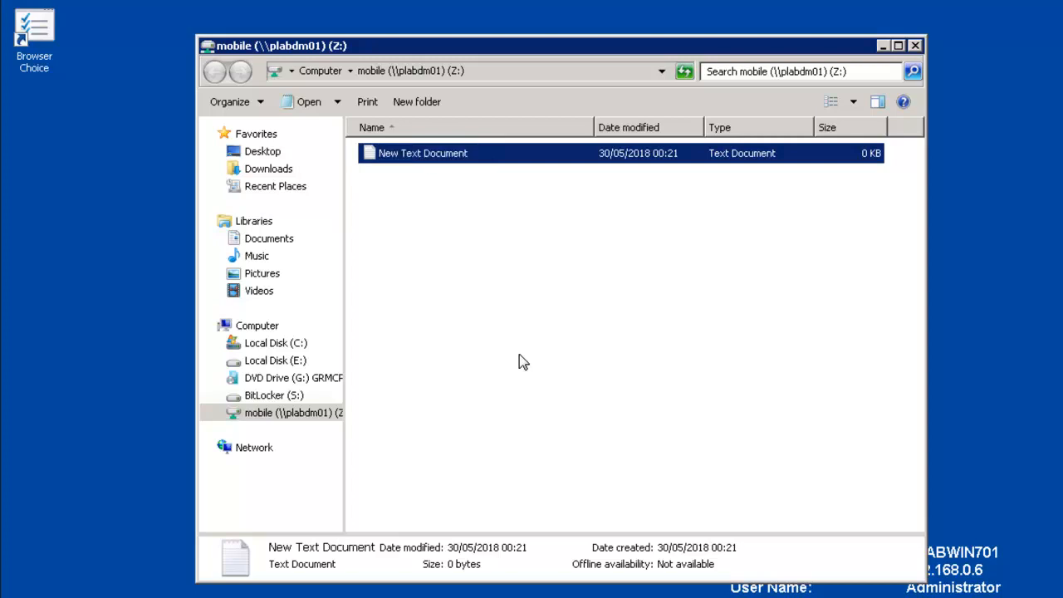
right_click(415, 155)
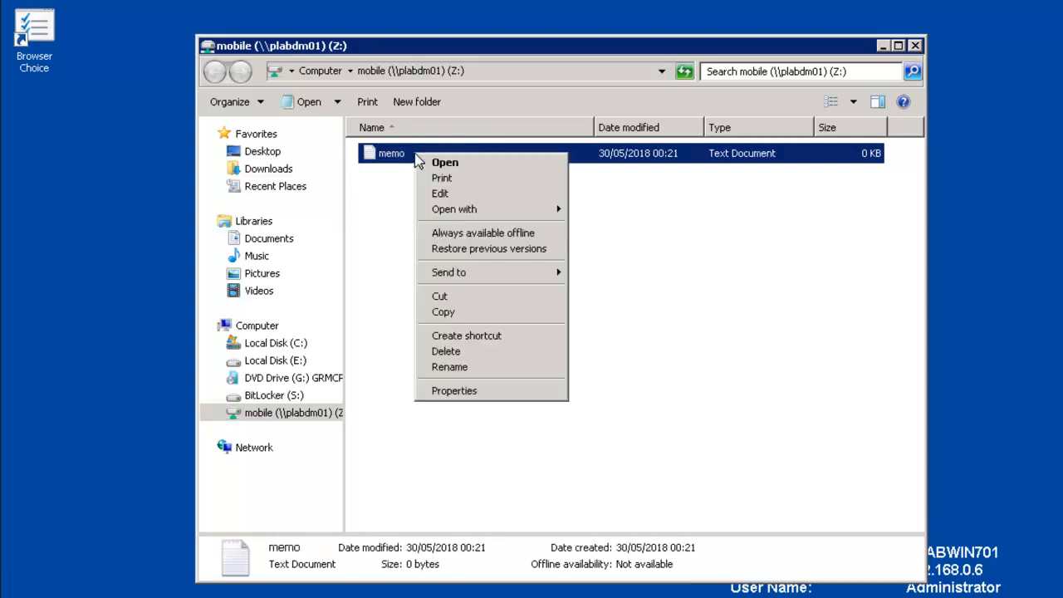
click(549, 238)
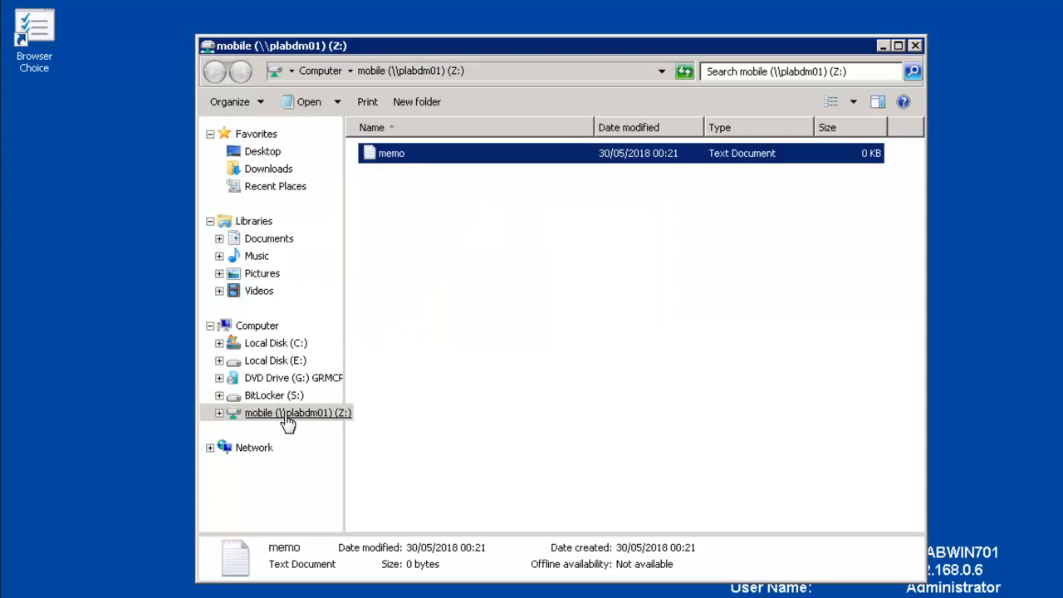
Step: Disconnect the mobile (Z:) network drive and confirm the warning
right_click(287, 422)
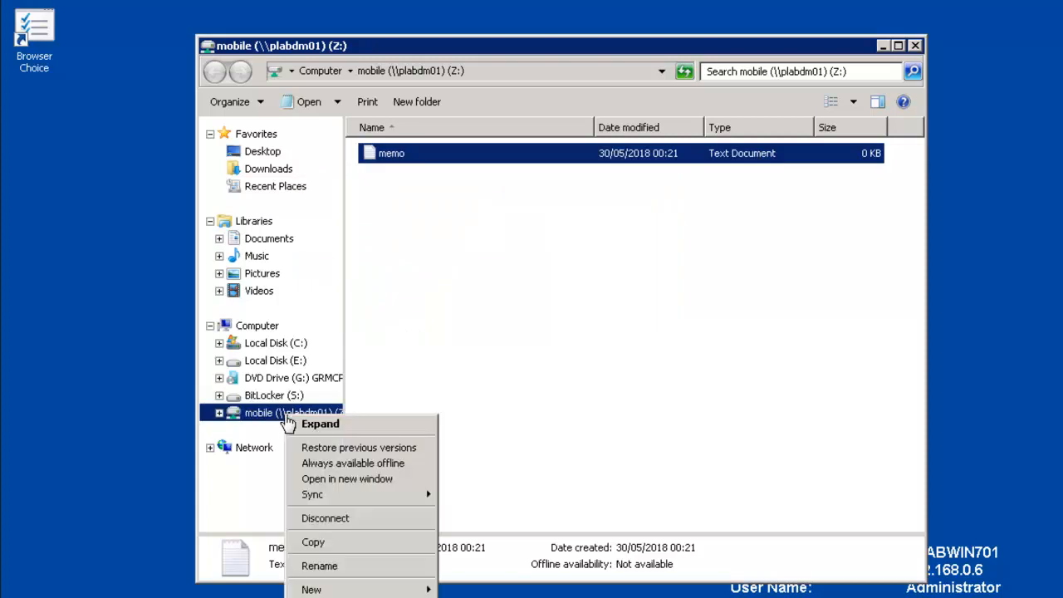
click(372, 521)
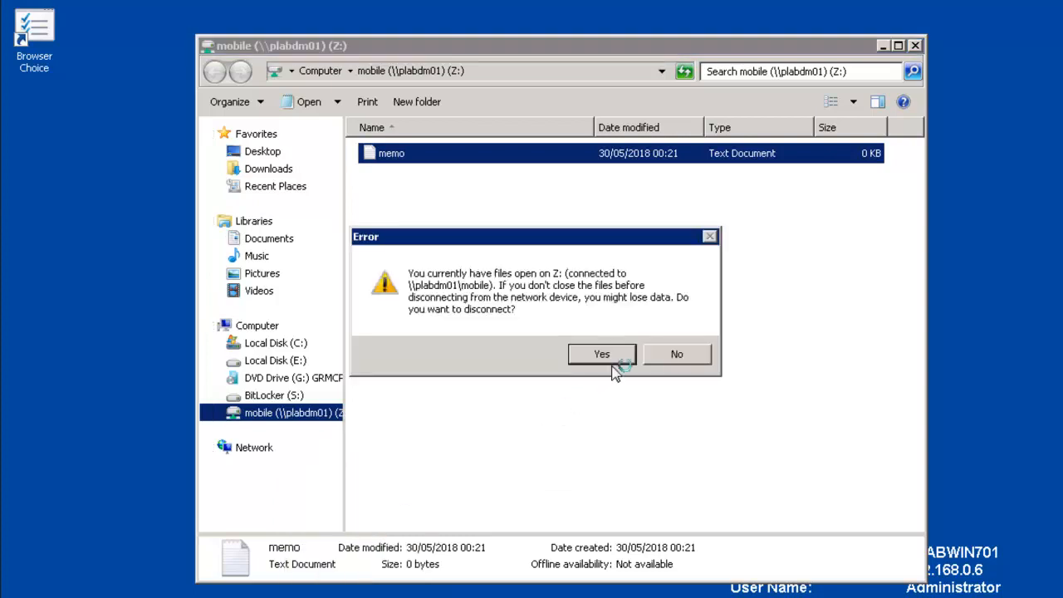
click(615, 364)
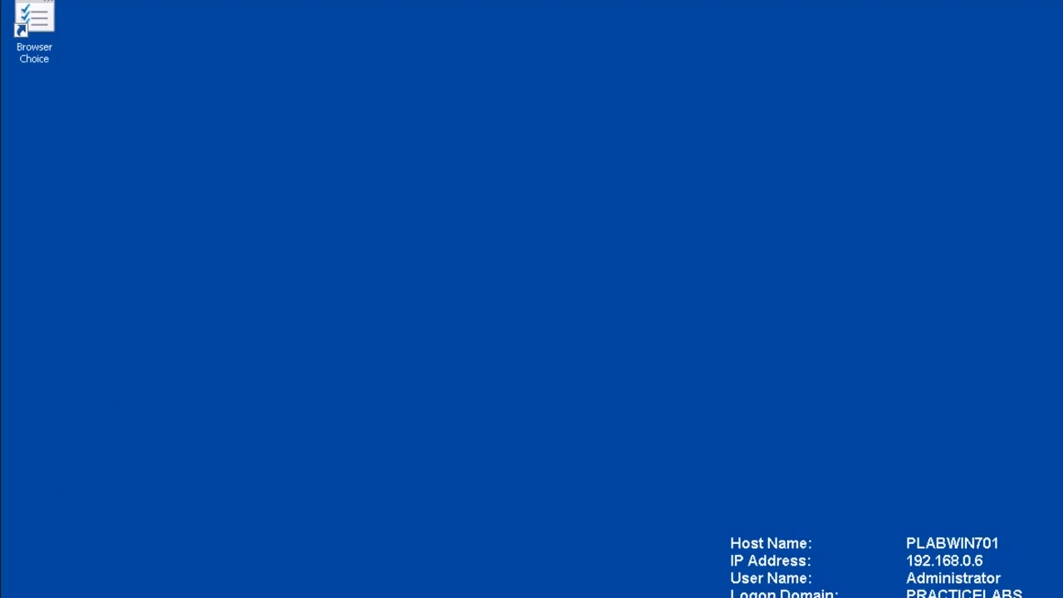
key(super)
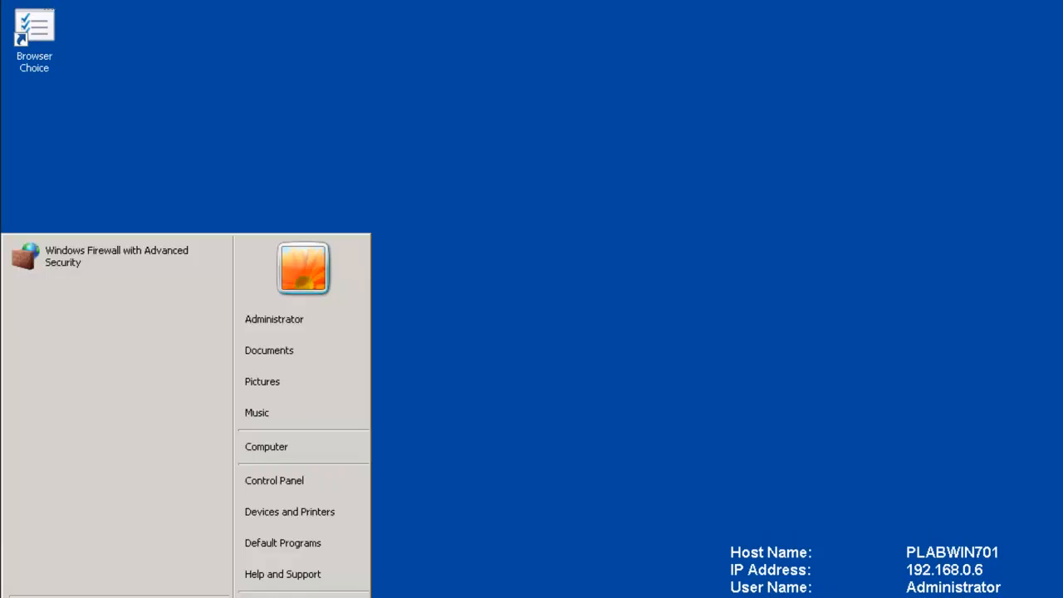
Step: Remap Z: to the previously used \\plabdm01\mobile path and select the memo file
right_click(301, 441)
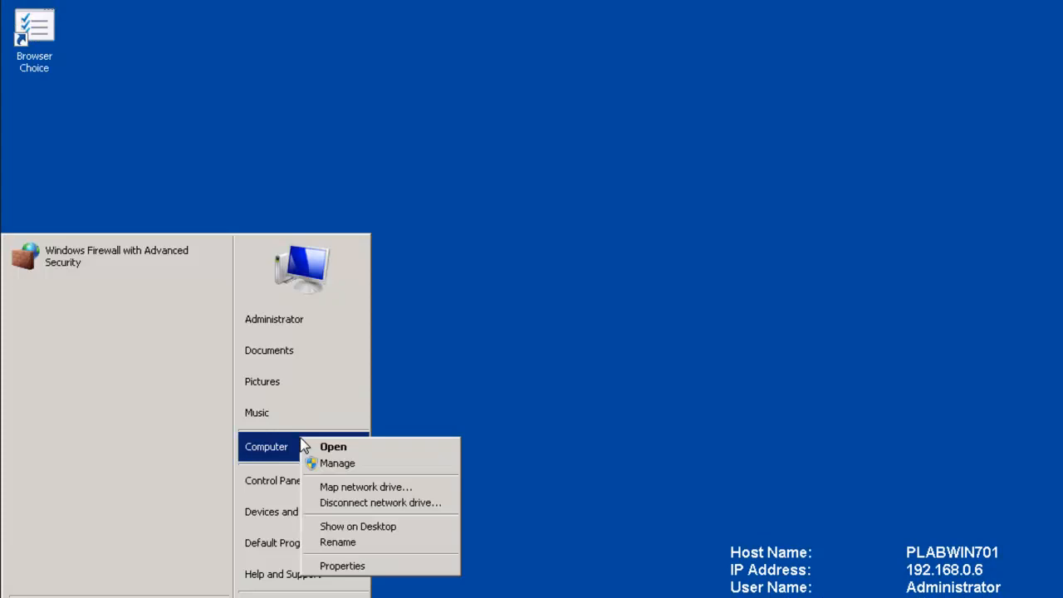
click(368, 487)
click(611, 249)
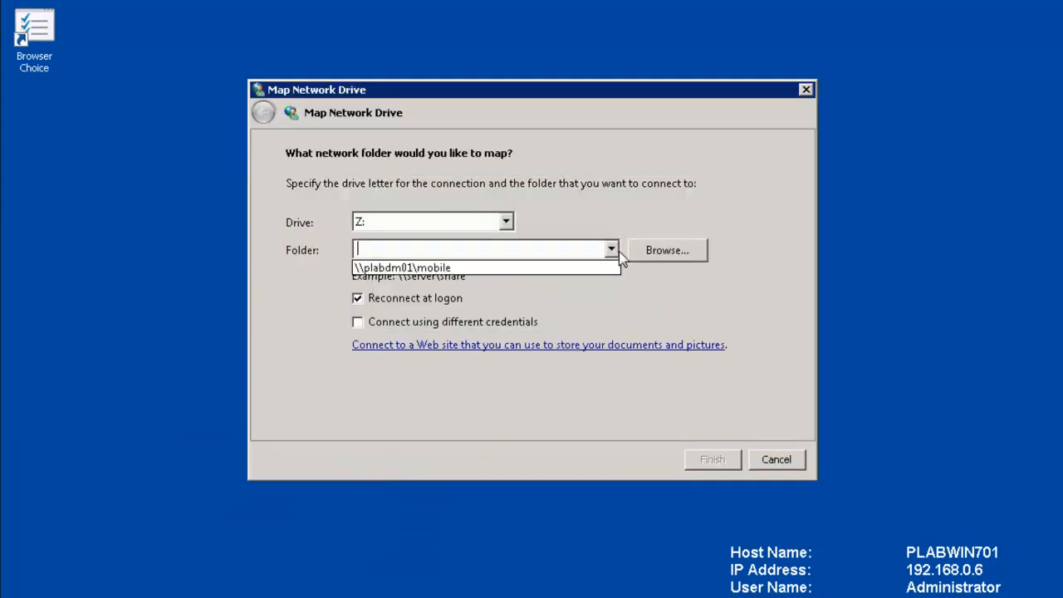
click(524, 267)
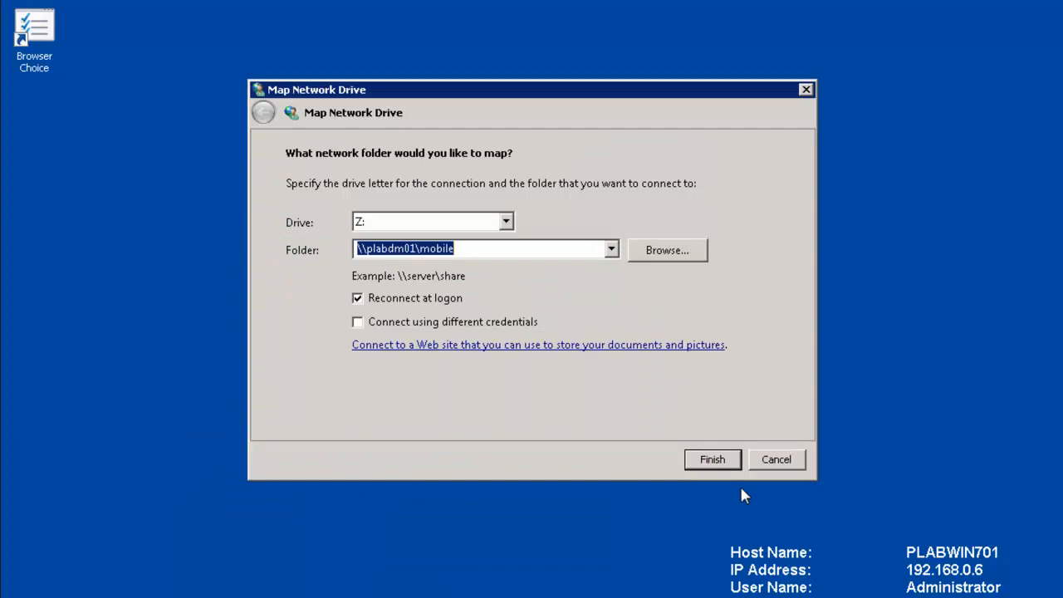
click(711, 460)
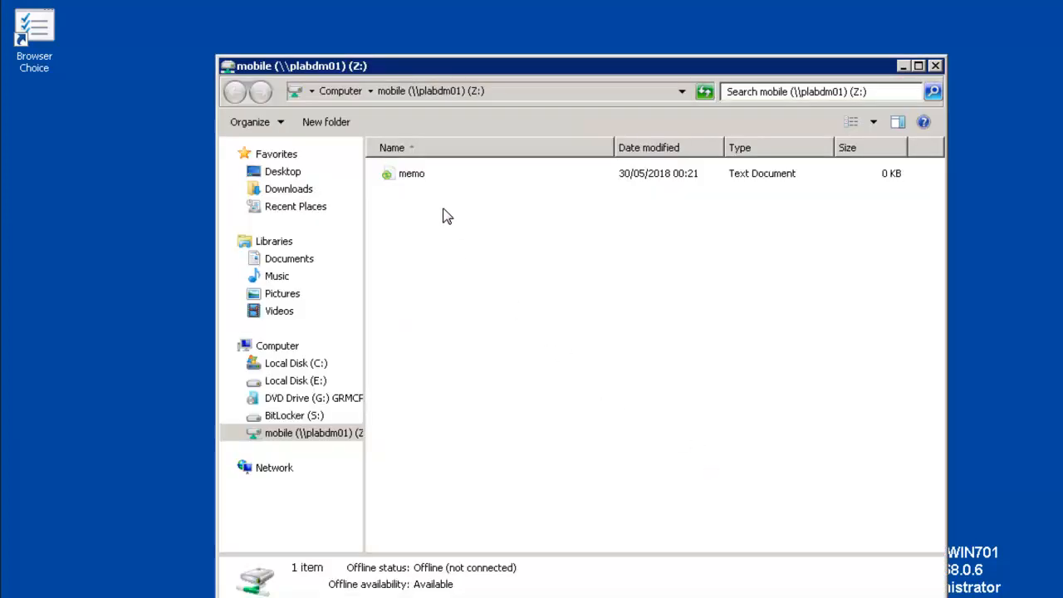
click(408, 179)
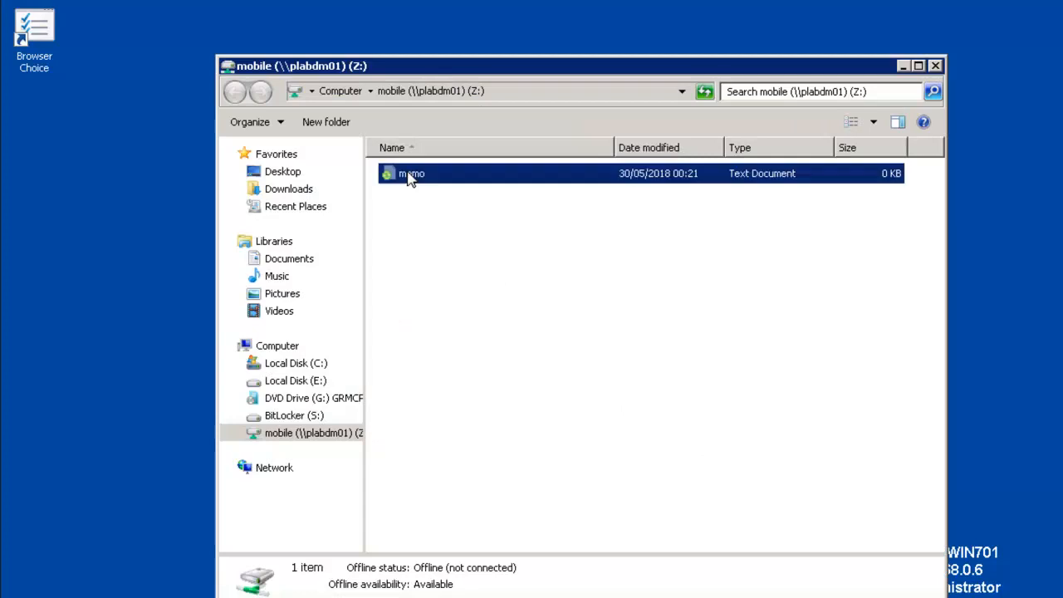
Step: Open memo in Notepad and type 'This text doc has been modified.'
double_click(455, 188)
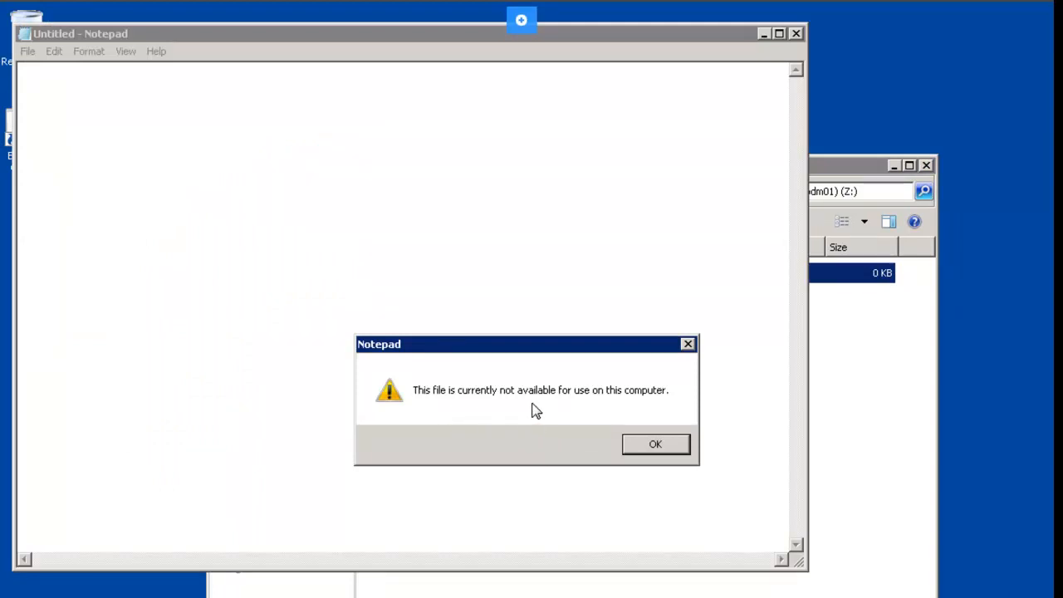
click(646, 443)
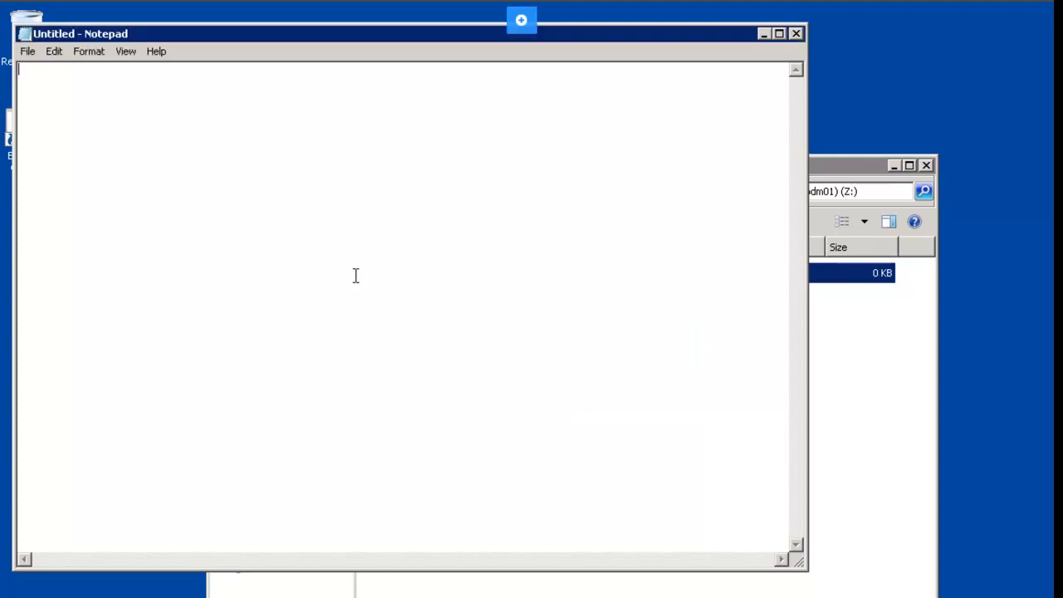
text(This text doc has ben m)
key(BackSpace)
key(BackSpace)
key(BackSpace)
text(en modified.)
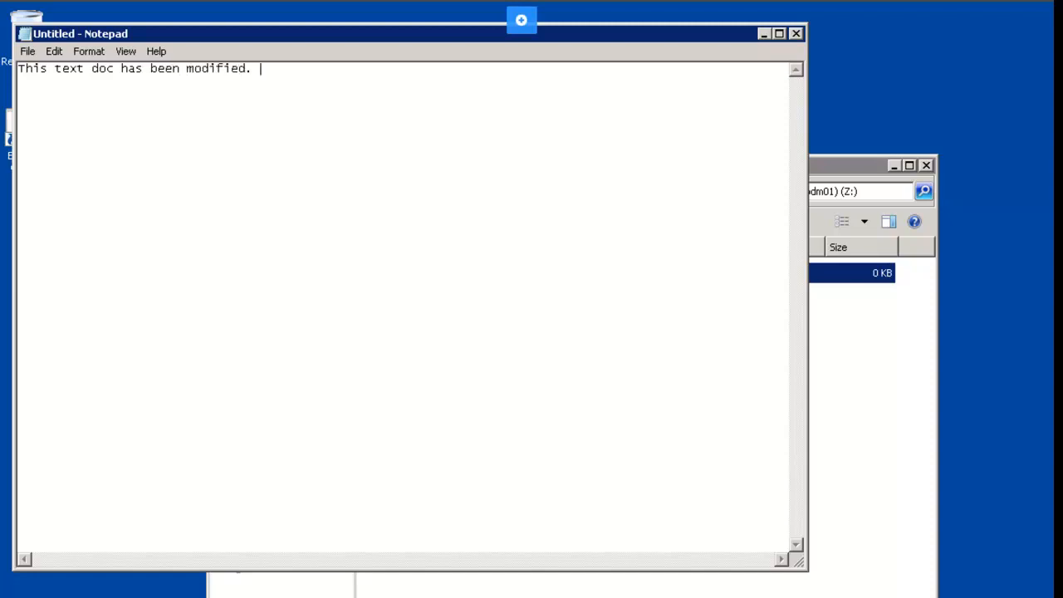
Step: Save the text over the existing memo.txt, confirming the replacement, and close Notepad
click(794, 35)
click(507, 396)
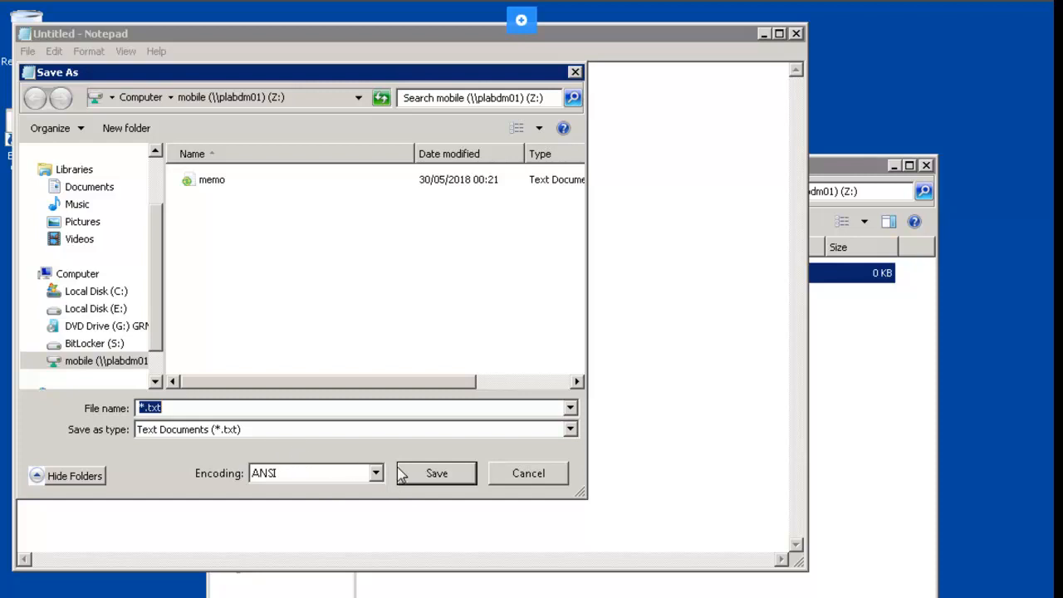
click(219, 181)
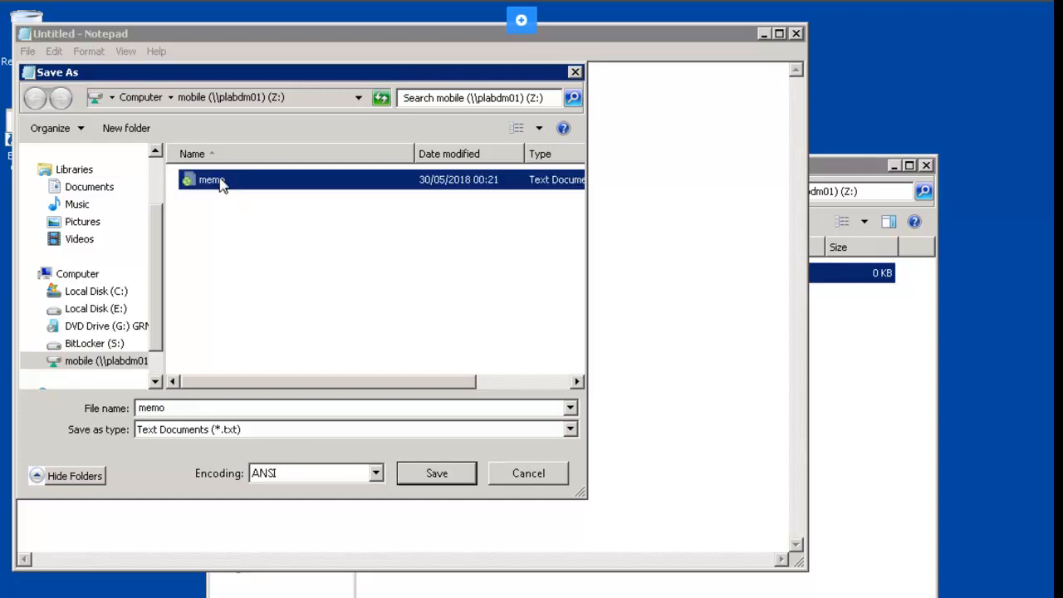
click(448, 481)
click(581, 393)
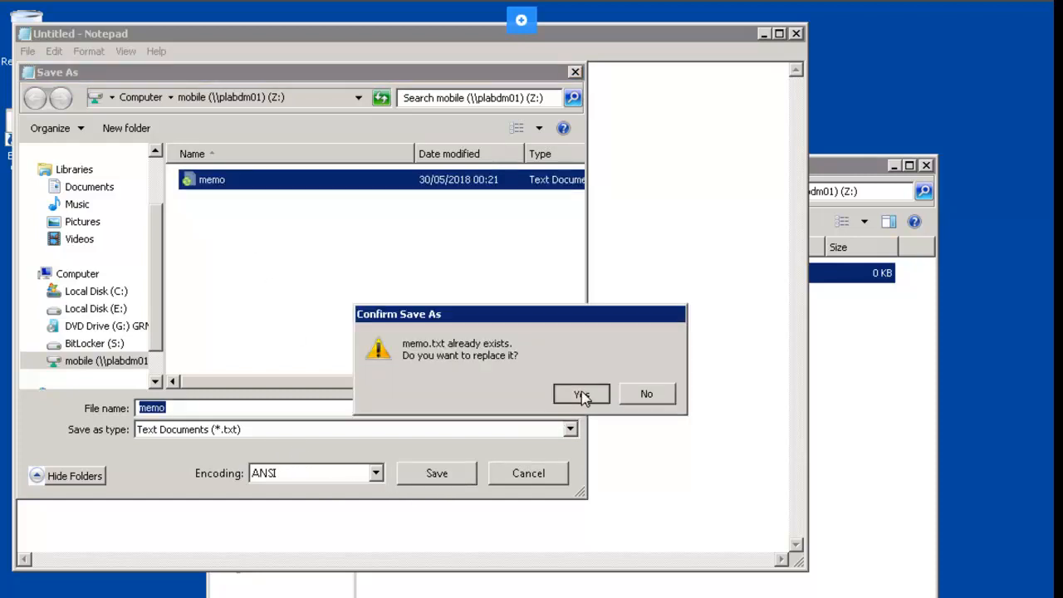
key(alt+F4)
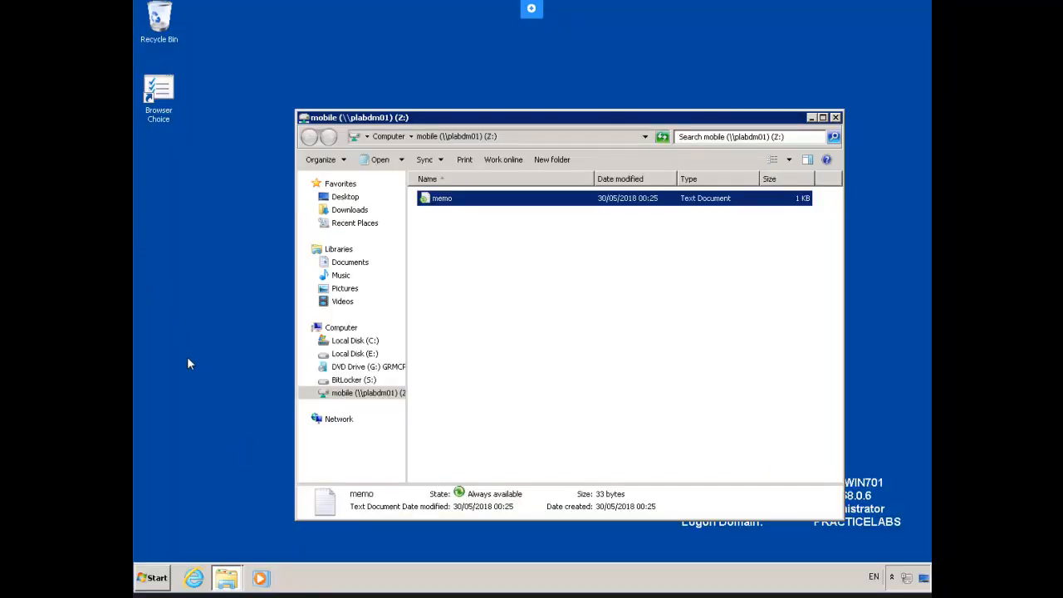
Step: Open Sync Center from its icon among the hidden notification-area icons
click(890, 581)
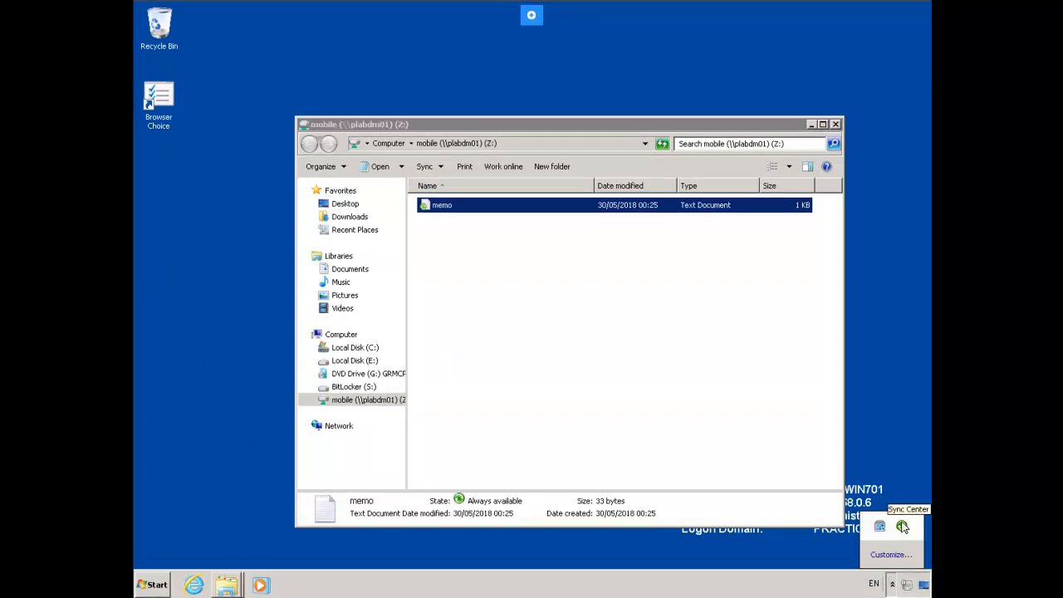
right_click(902, 527)
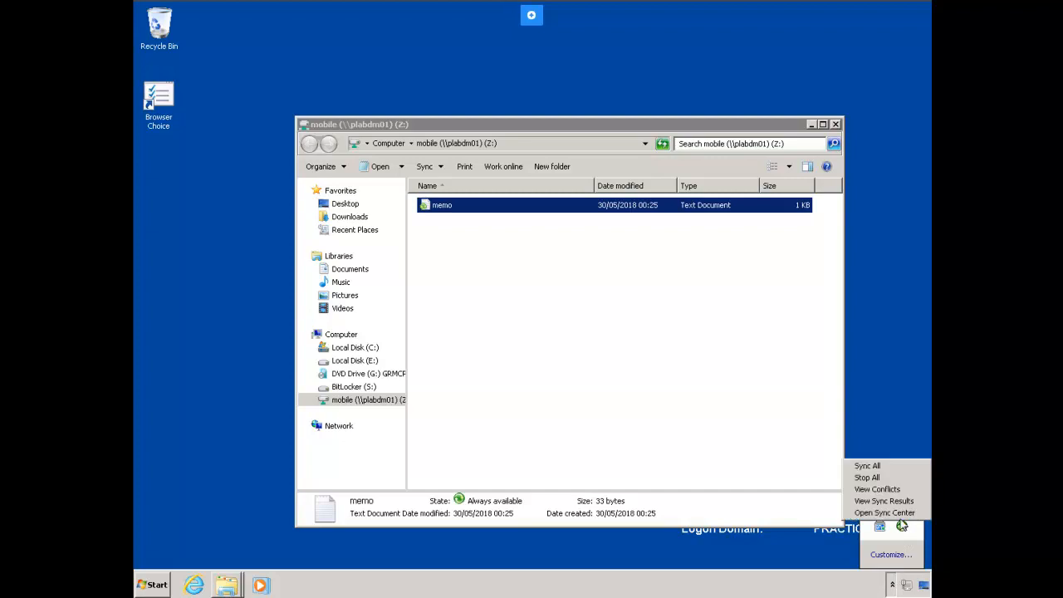
click(885, 512)
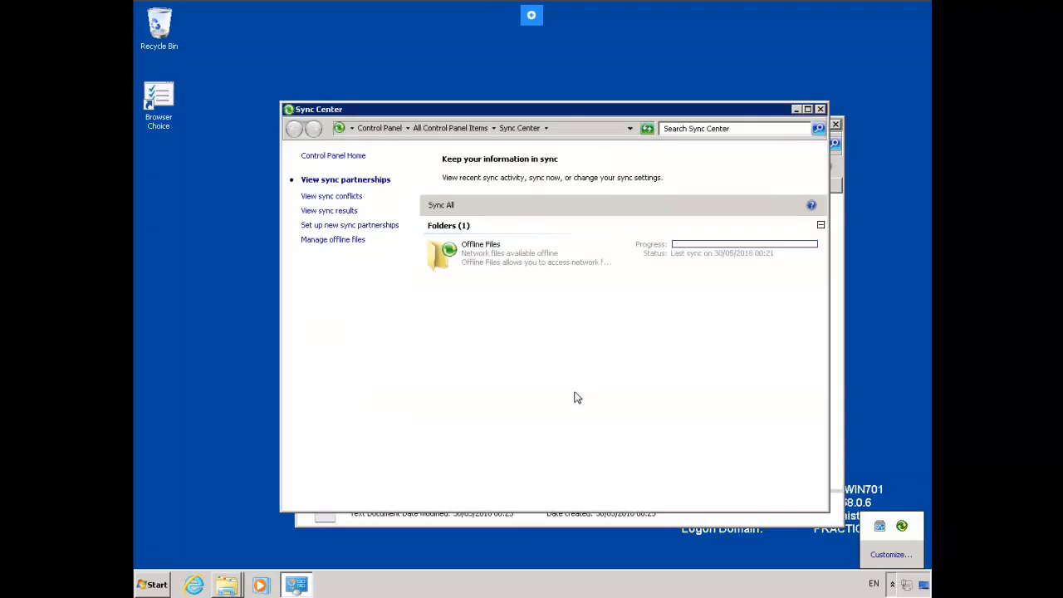
Step: Run Sync Offline Files on the Offline Files partnership
click(506, 262)
right_click(505, 262)
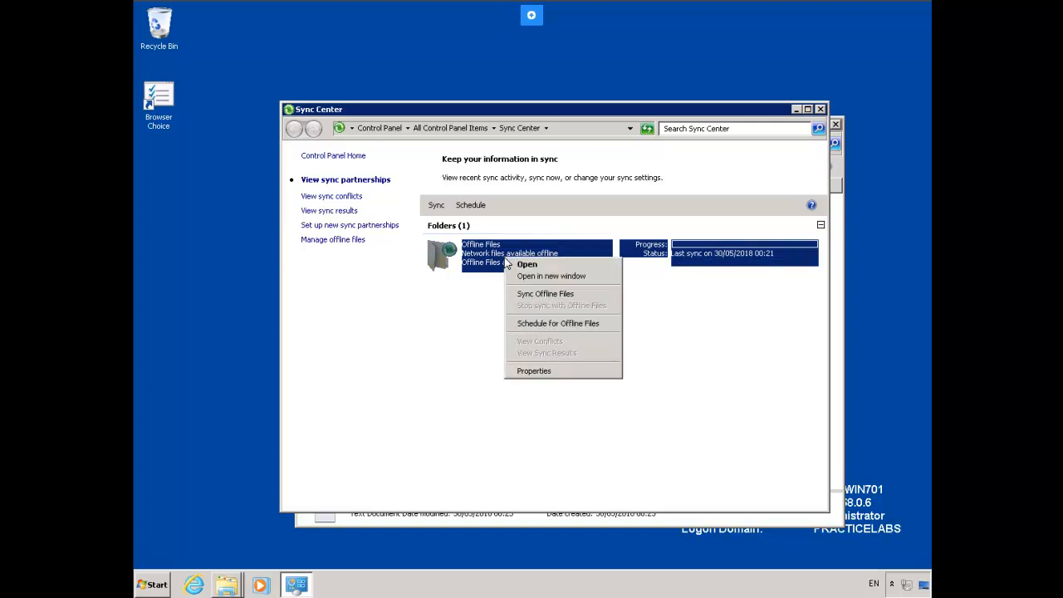
click(602, 298)
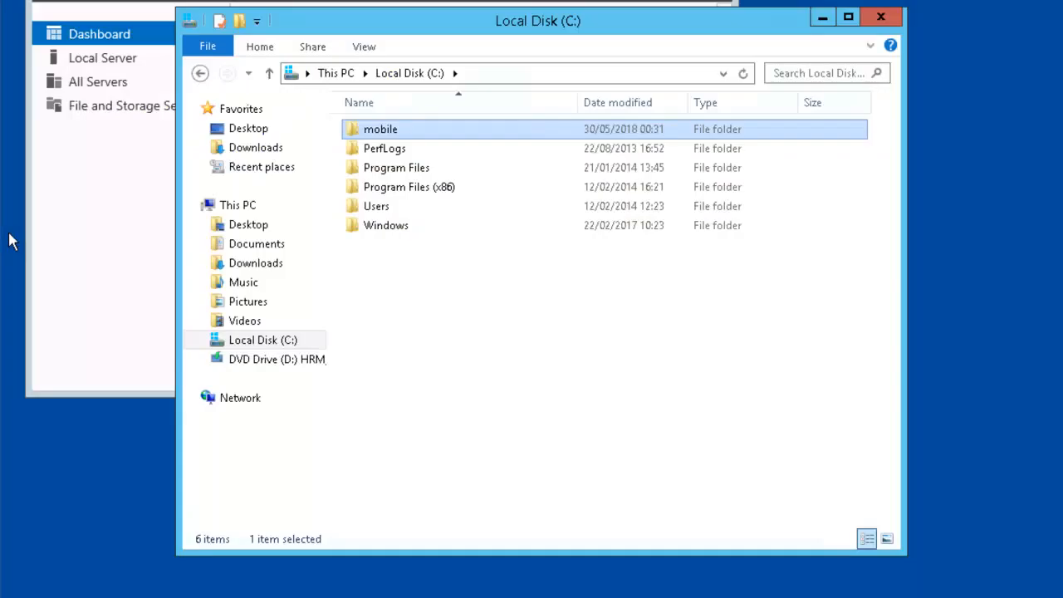
Step: Disable inheritance on C:\mobile in Advanced Security, converting inherited permissions into explicit ones
click(880, 16)
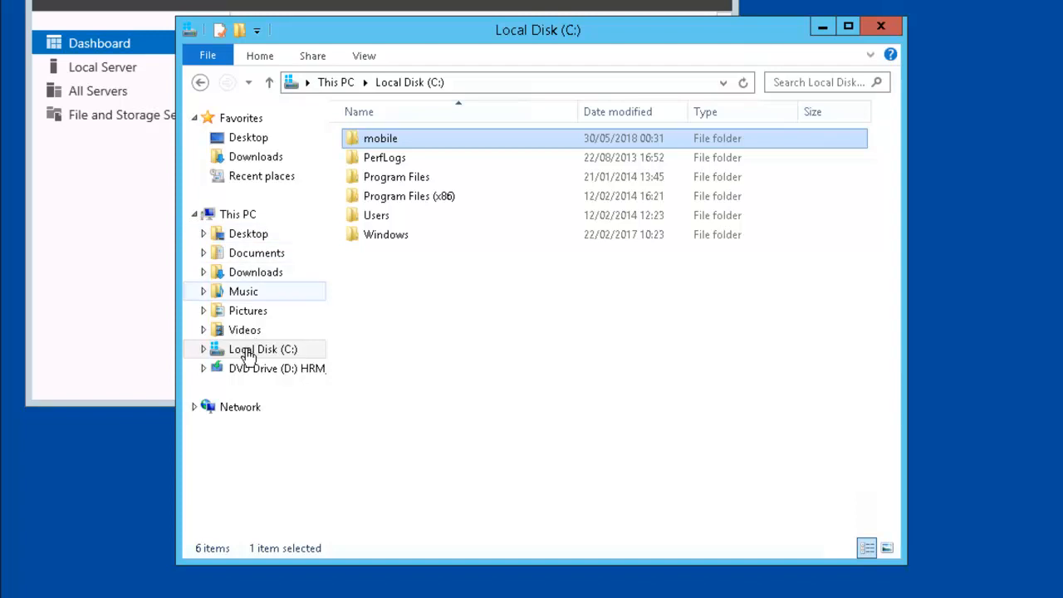
right_click(419, 143)
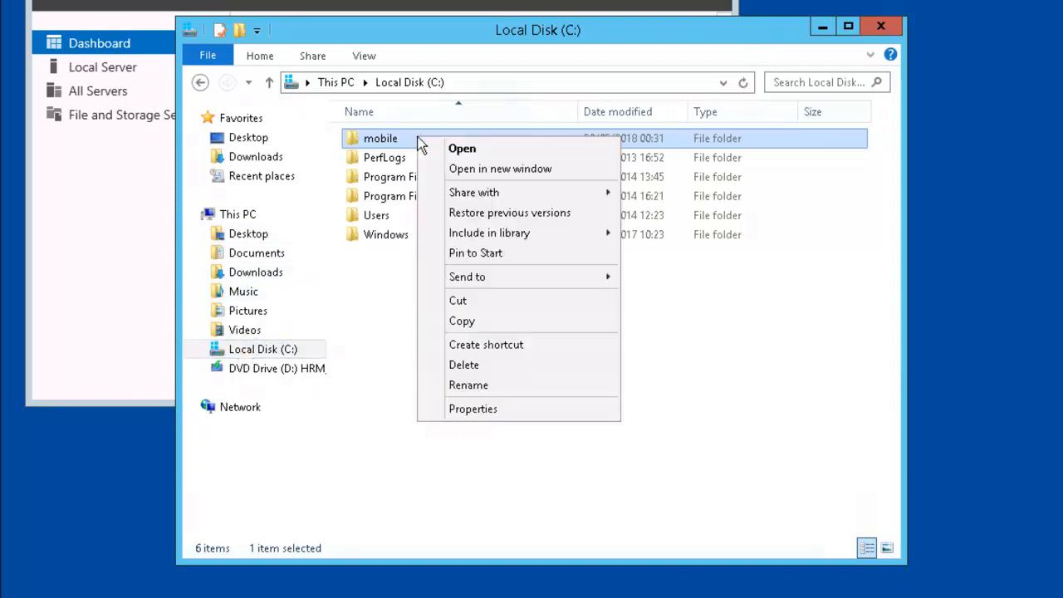
click(502, 407)
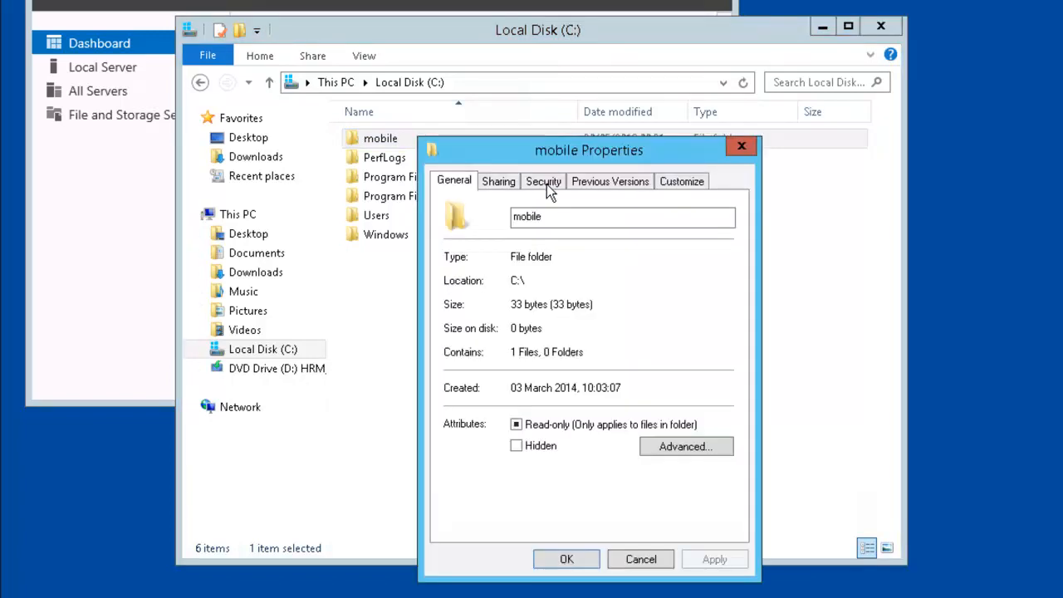
click(546, 185)
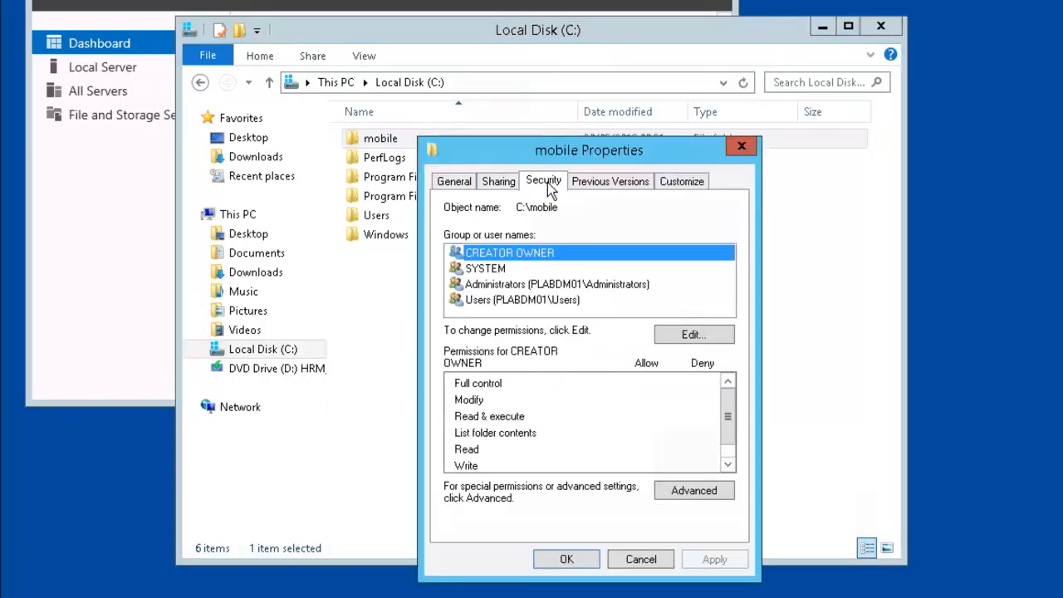
click(695, 492)
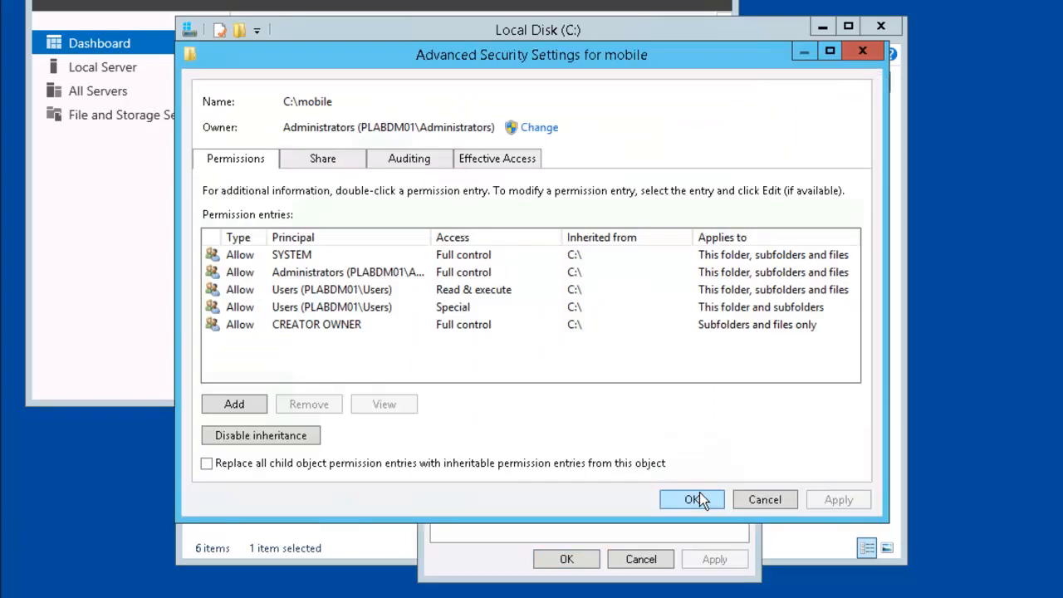
click(311, 437)
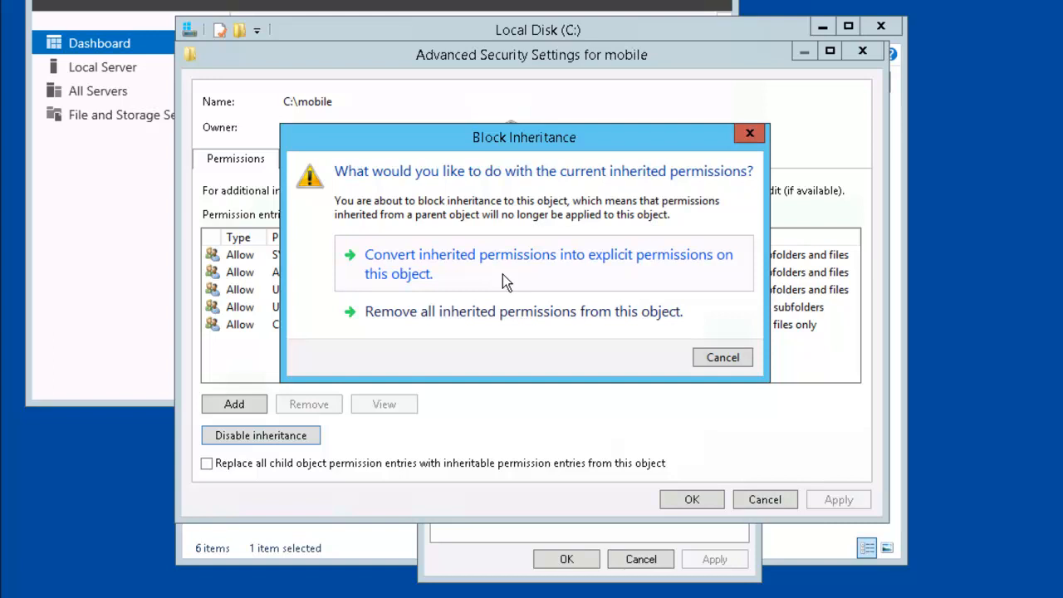
click(502, 274)
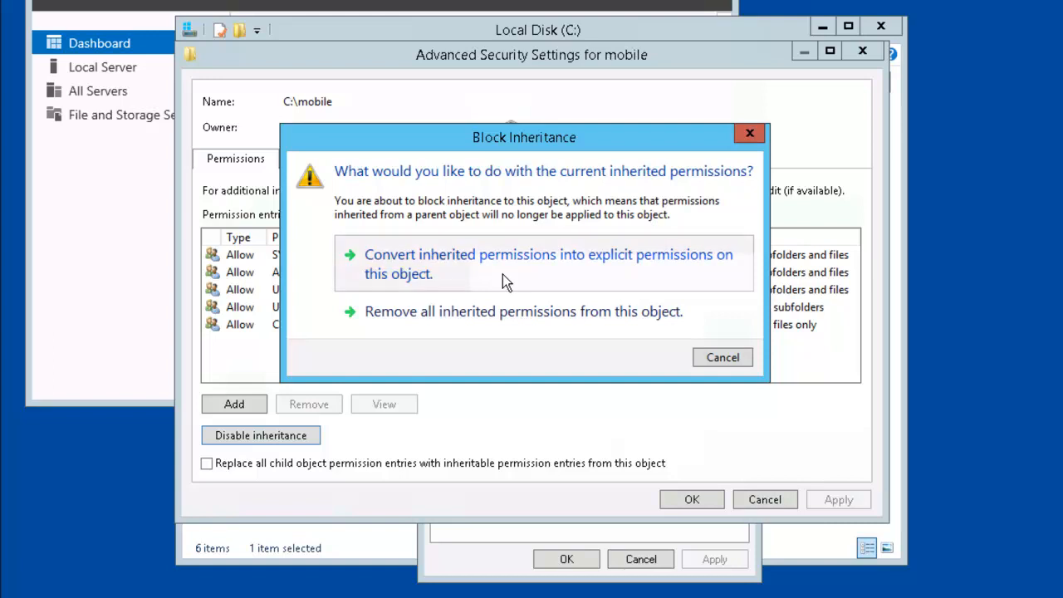
click(699, 495)
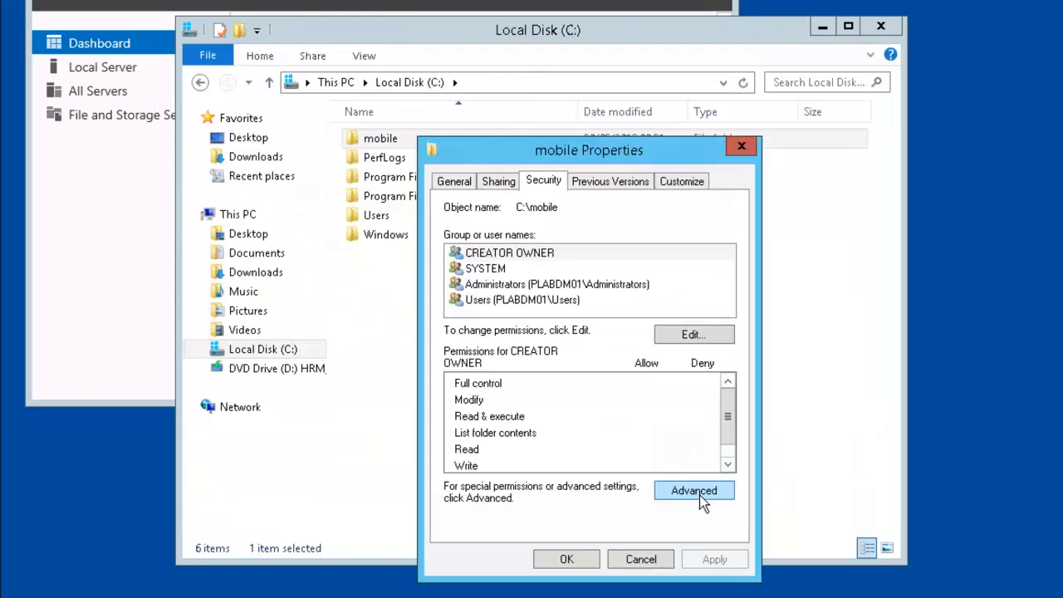
Step: Remove CREATOR OWNER, SYSTEM, Administrators and Users from mobile's permissions and accept the no-access warning
click(690, 335)
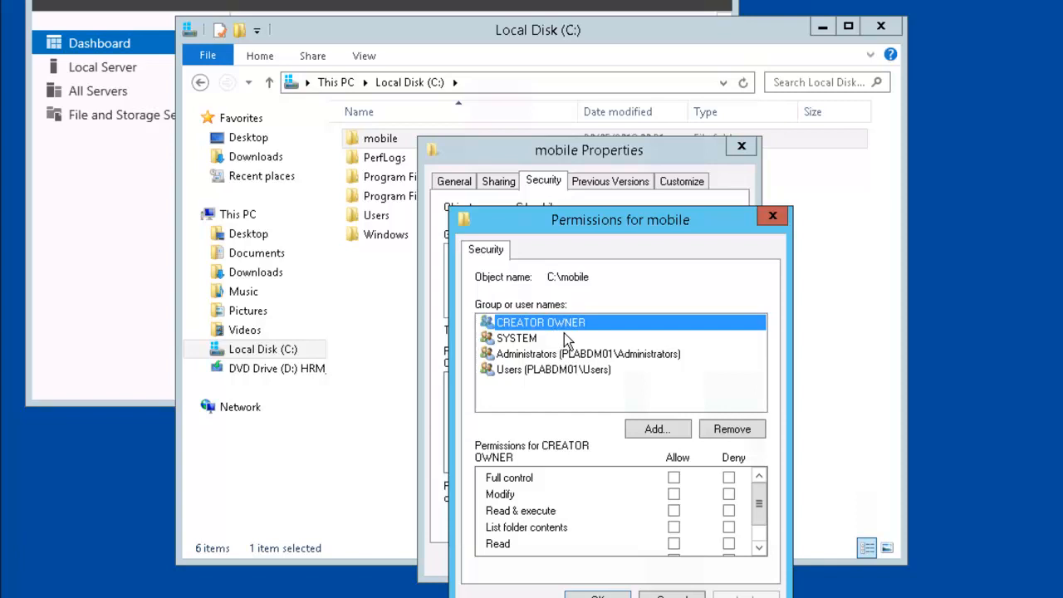
click(741, 431)
click(741, 431)
click(741, 431)
click(742, 431)
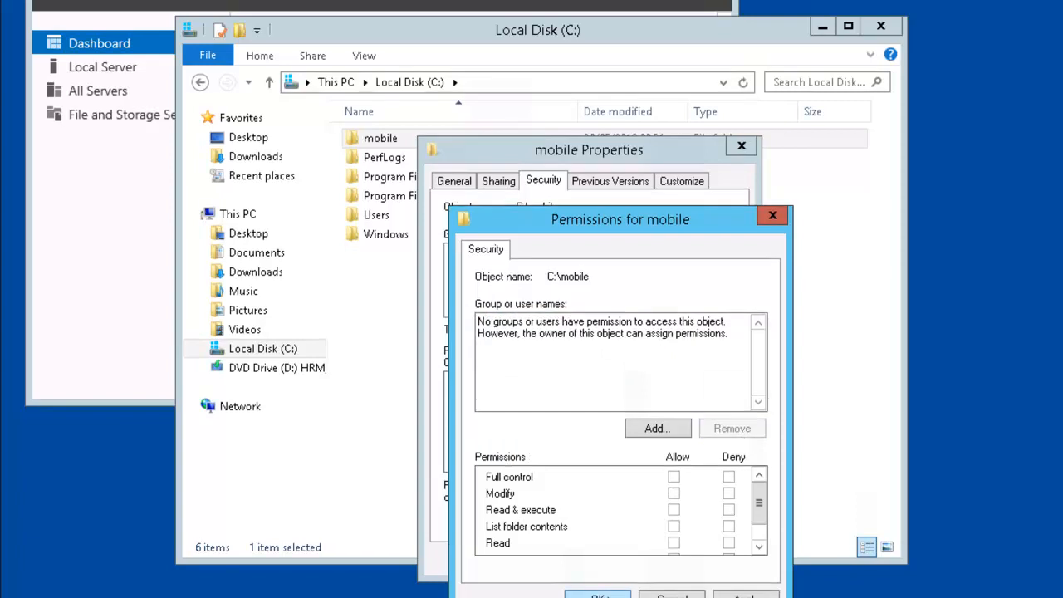
click(613, 593)
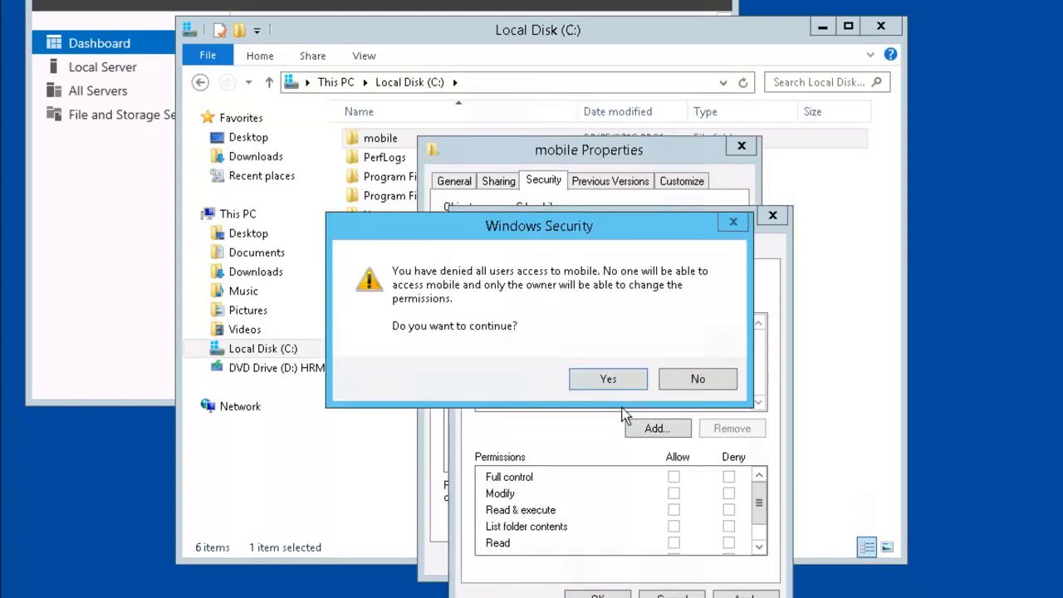
click(626, 375)
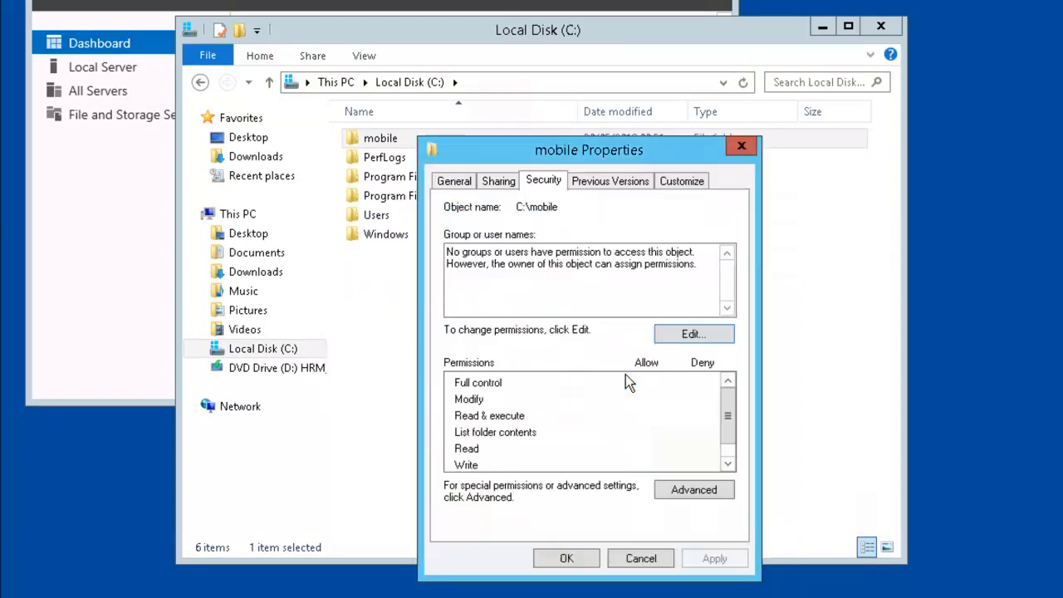
click(567, 557)
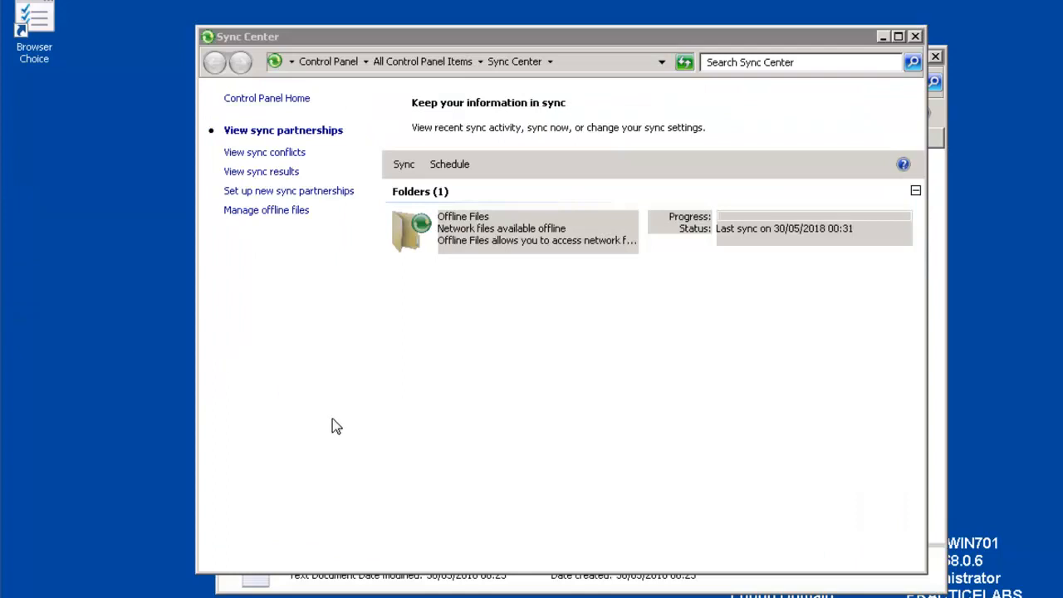
Step: Close Sync Center and the Z: drive window, then browse to \\plabdm01\mobile and get the no-permission error
click(915, 37)
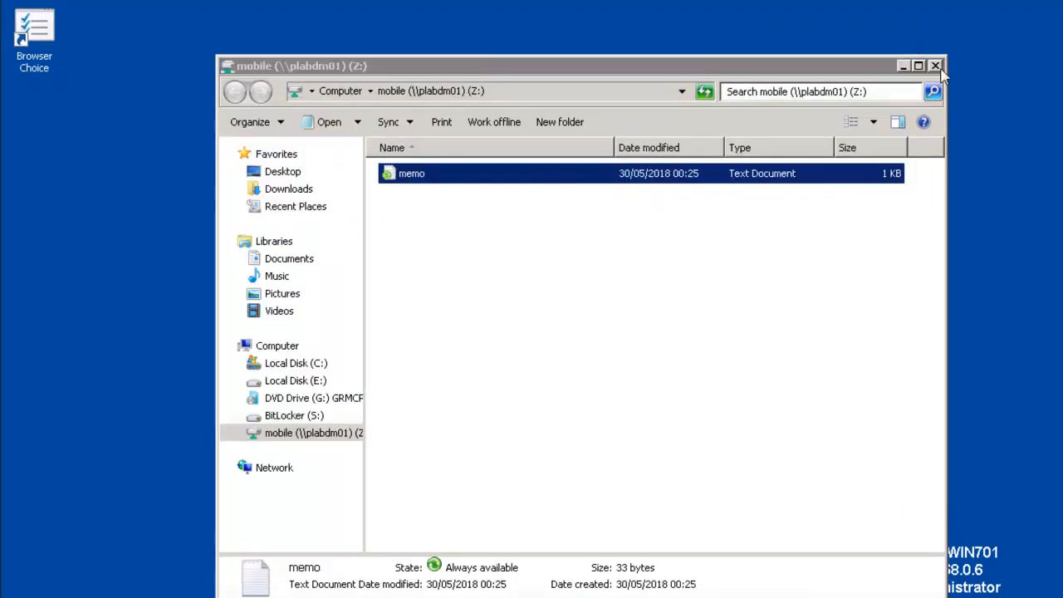
click(935, 65)
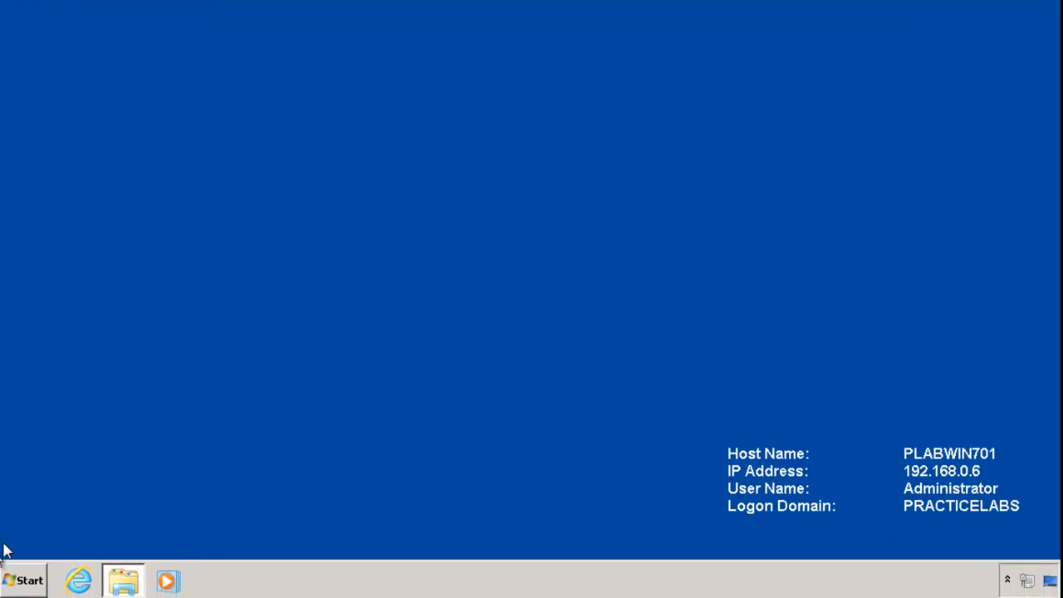
click(23, 583)
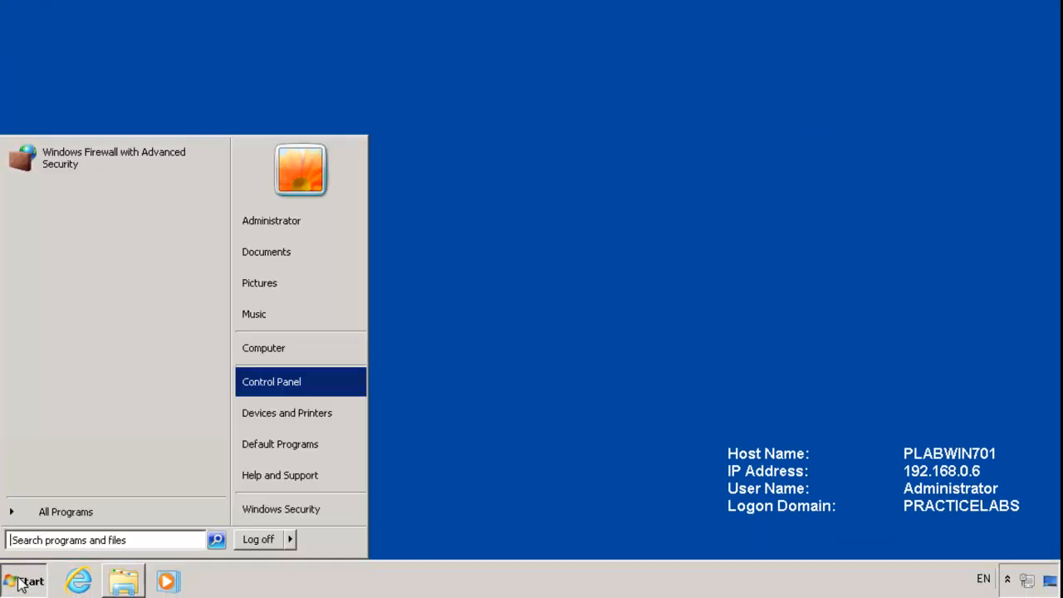
click(63, 538)
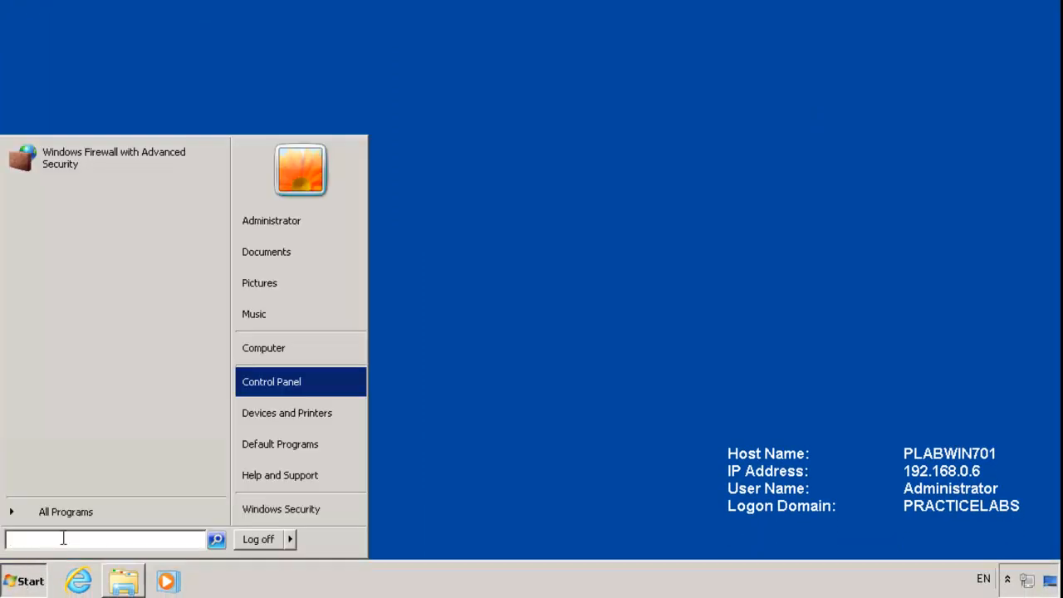
text(\\)
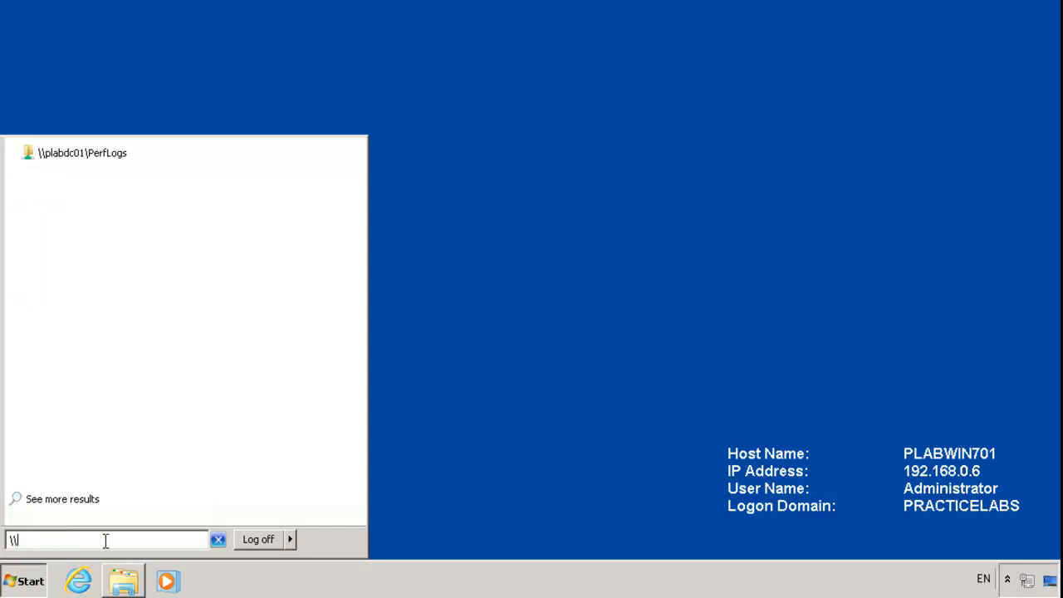
text(plabdm01)
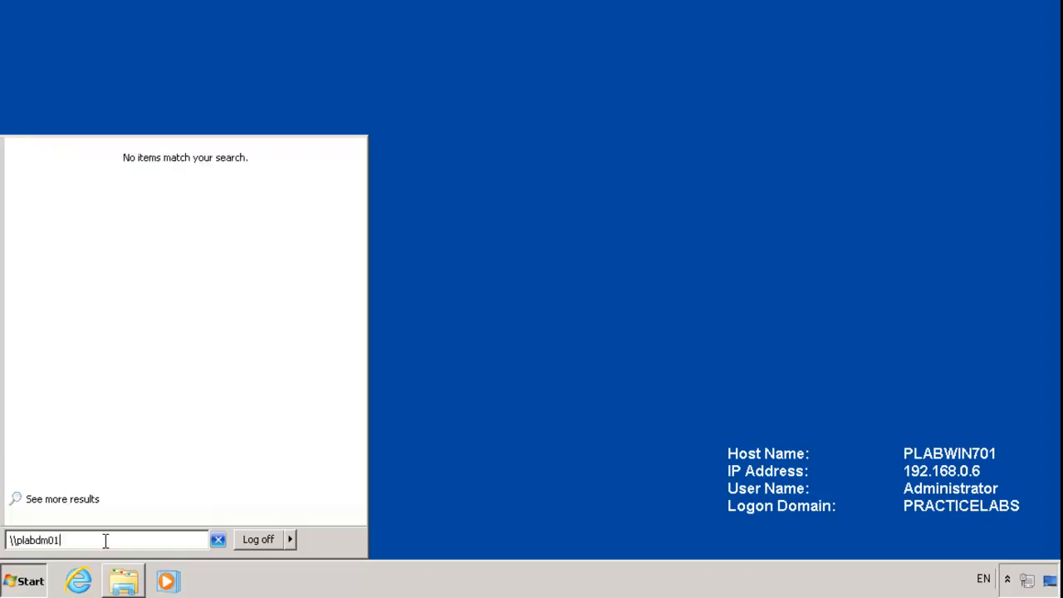
text(\mobile)
key(Return)
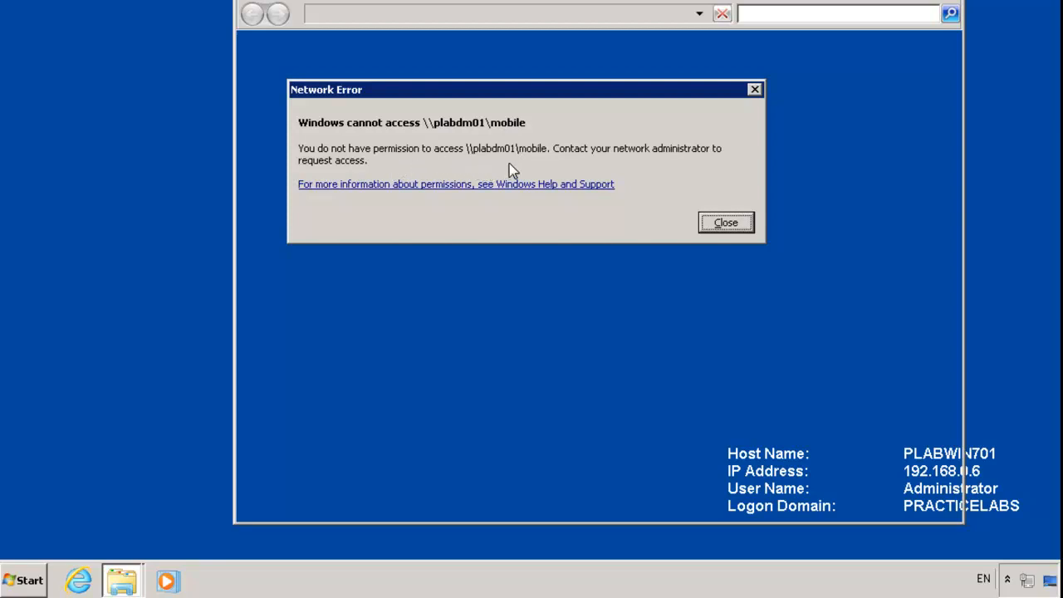
click(32, 582)
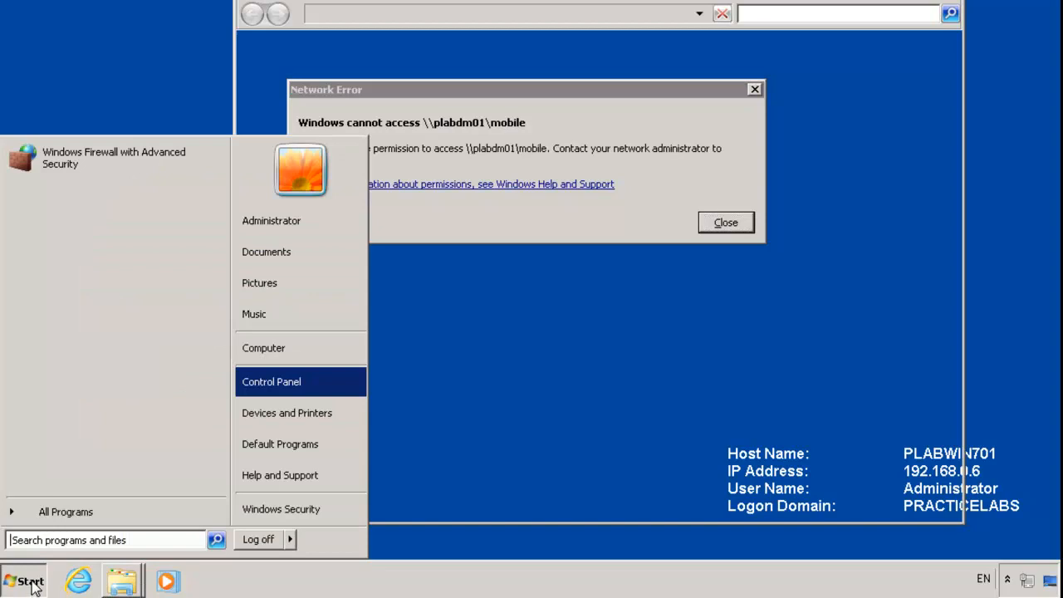
Step: Log off the Windows 7 client session
click(258, 539)
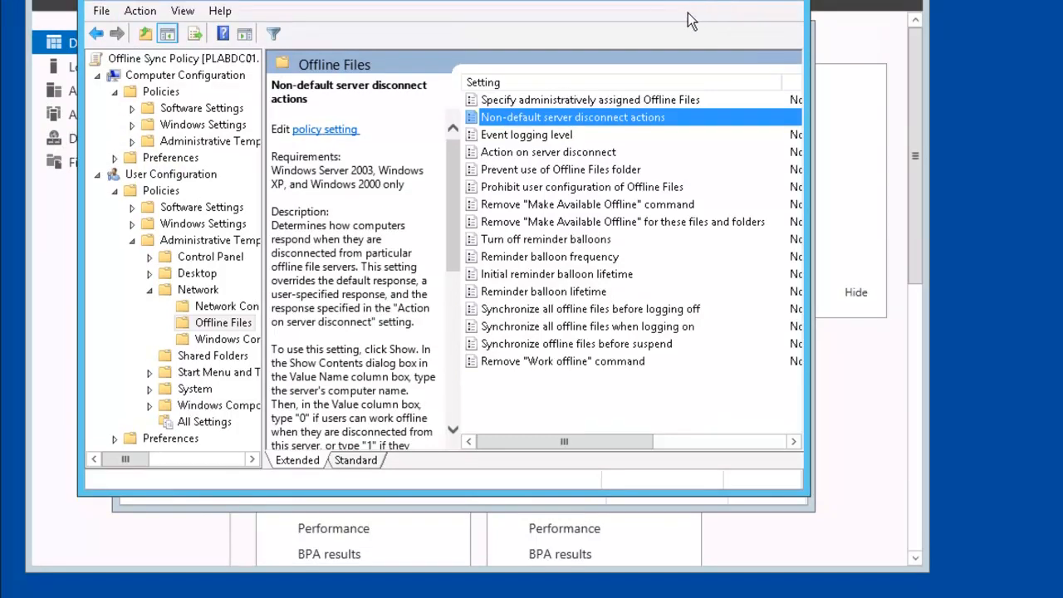
Step: Close both Group Policy windows and open Active Directory Users and Computers at the Users container
click(732, 9)
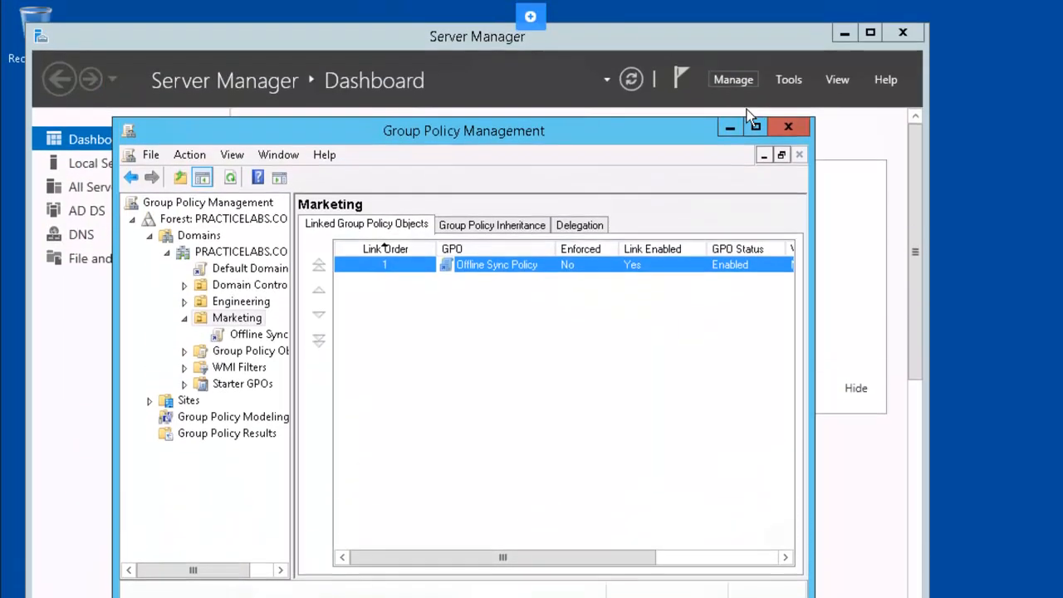
click(784, 133)
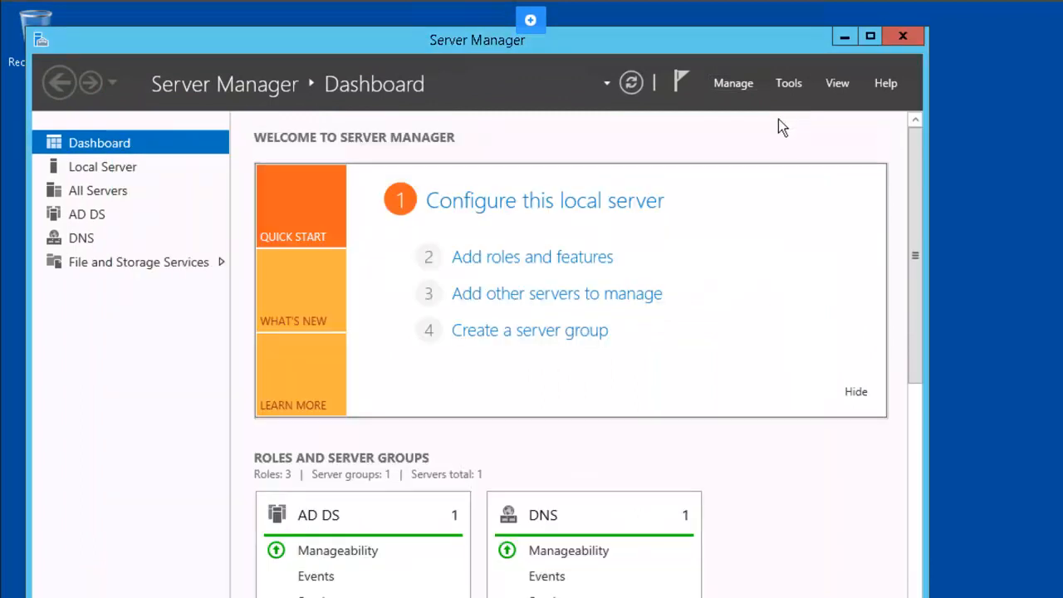
click(789, 83)
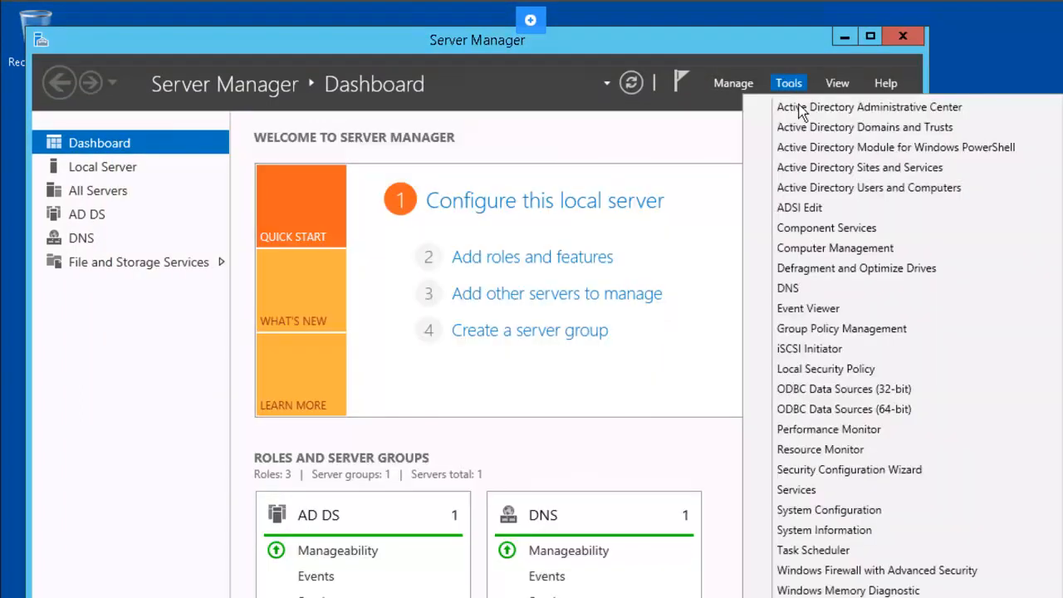
click(821, 189)
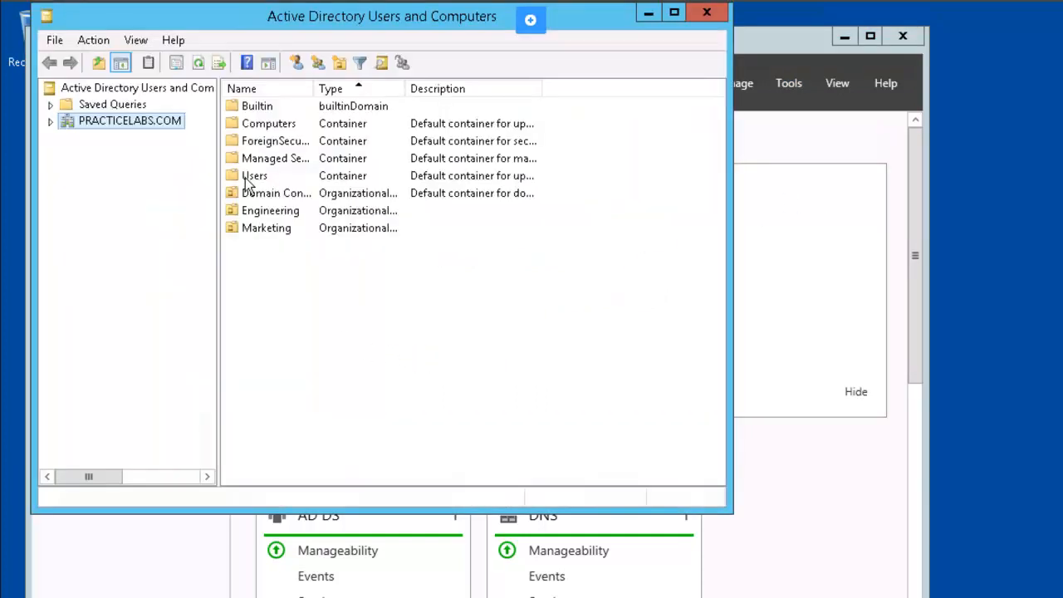
click(247, 176)
Step: Create a new group named 'Mobile Users' in the PRACTICELABS.COM Users container
double_click(247, 176)
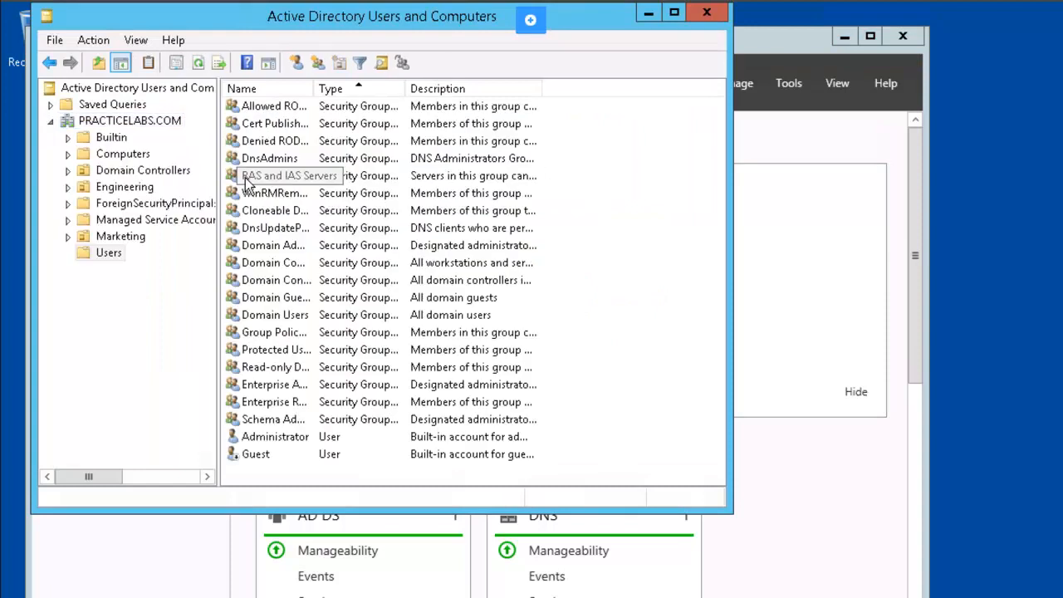
right_click(109, 254)
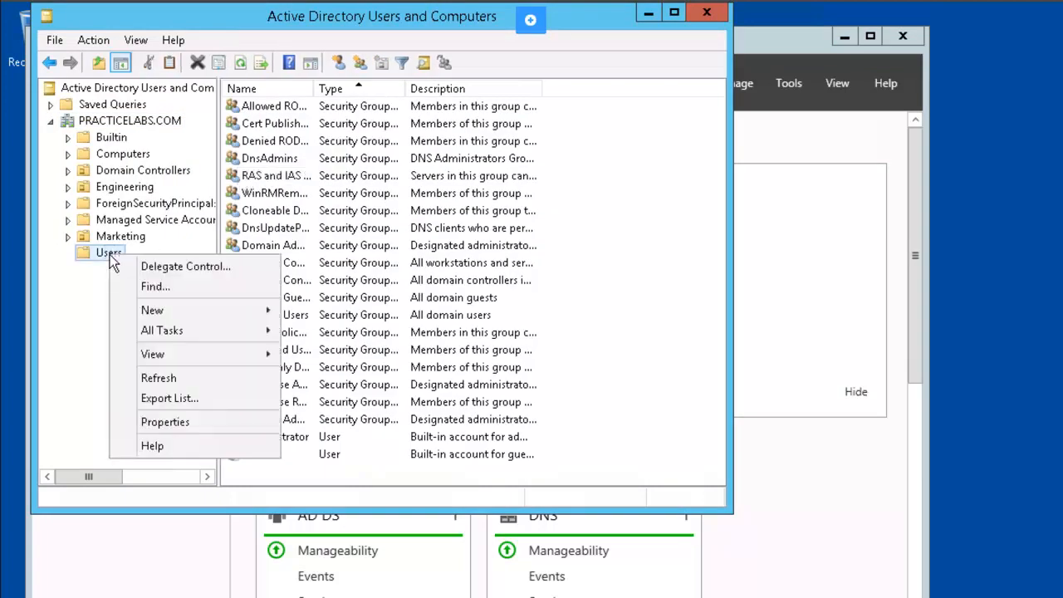
mouse_move(247, 316)
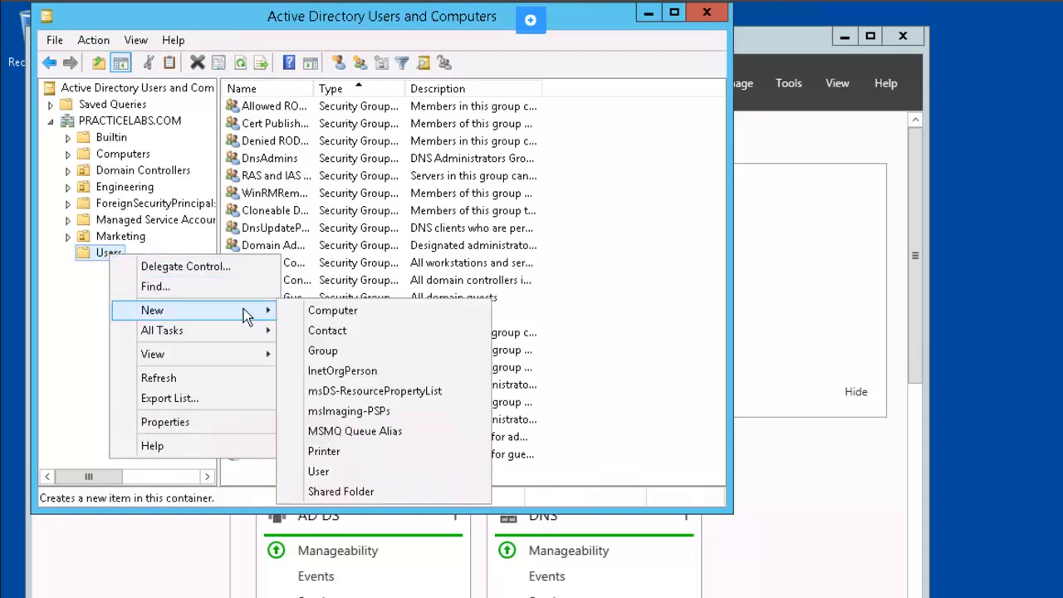
click(362, 349)
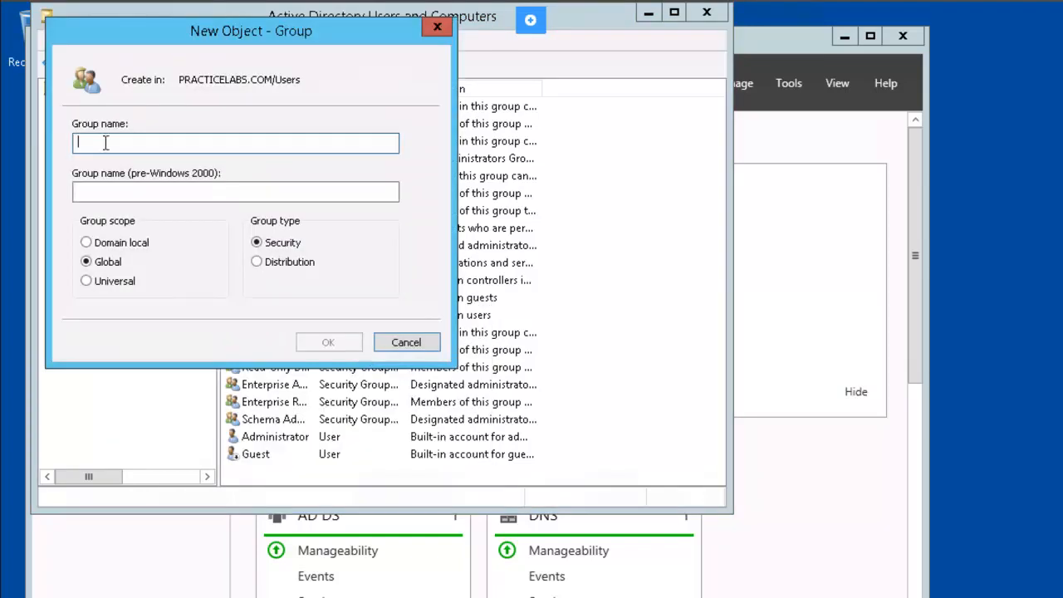
text(Mo)
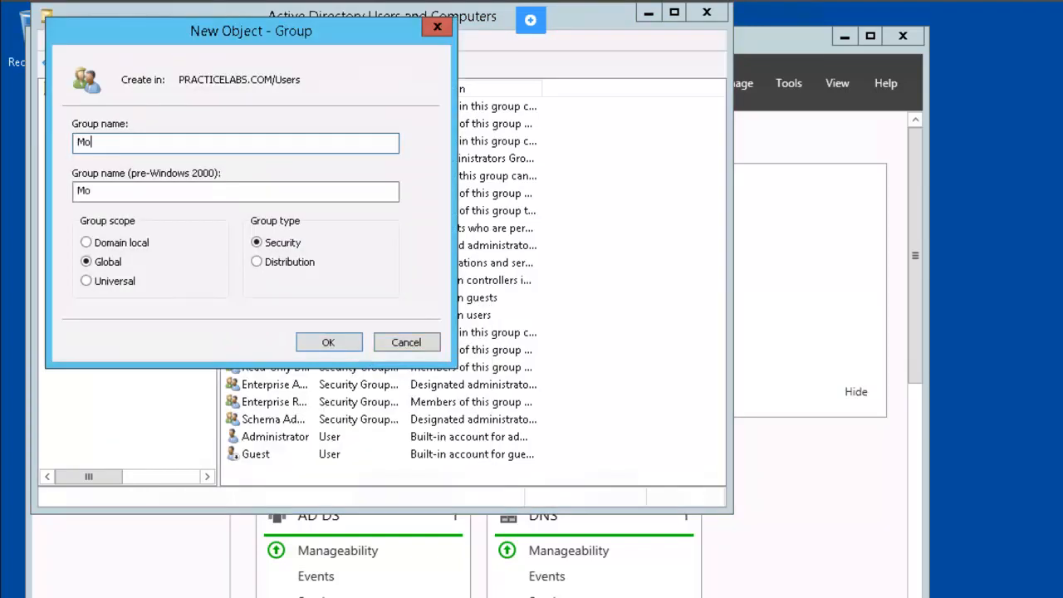
text(bile User)
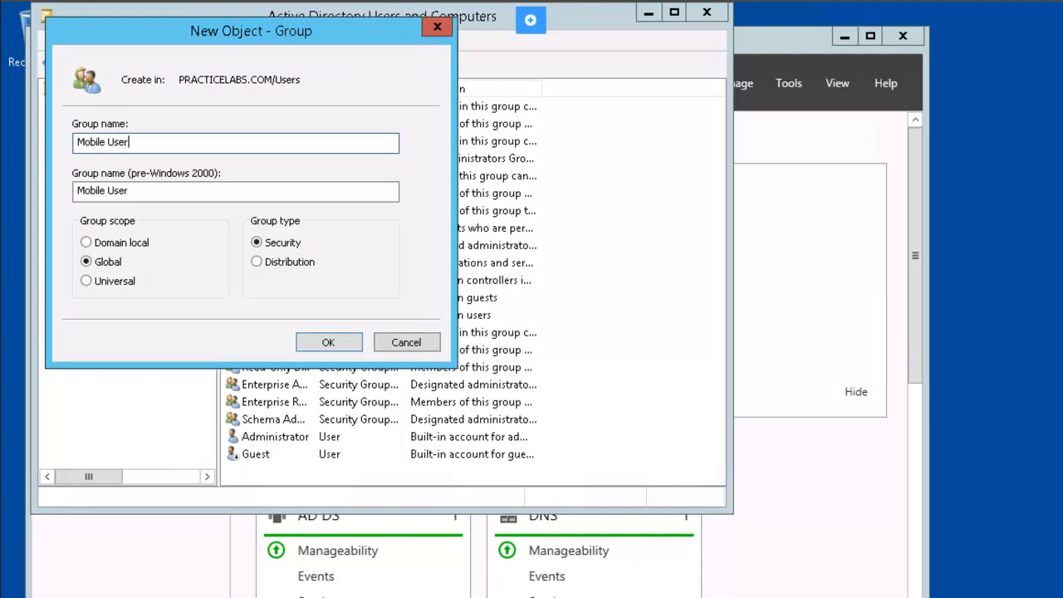
text(s)
click(316, 342)
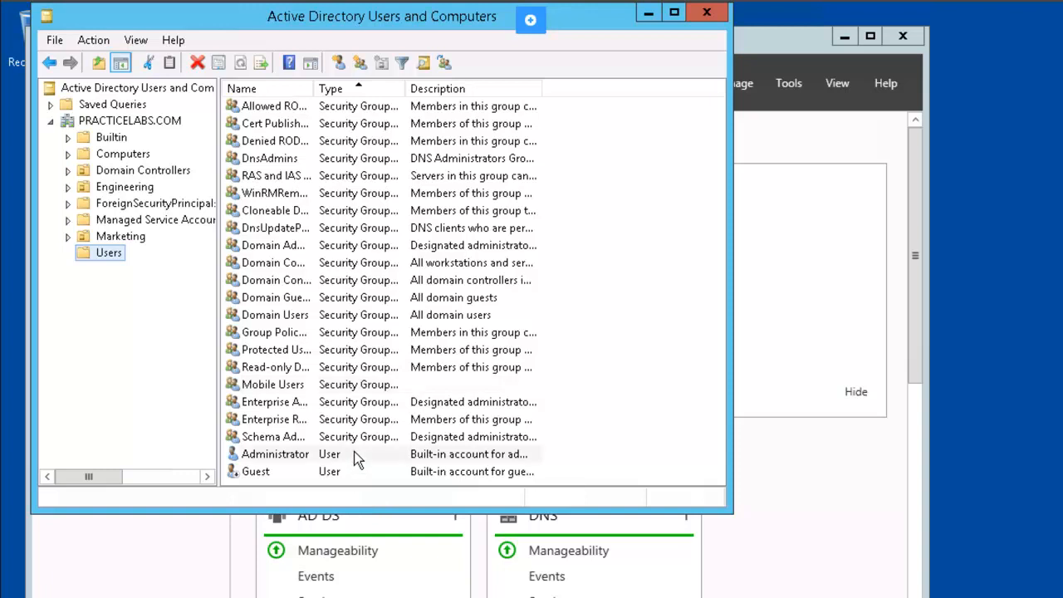
Step: Add the Administrator account to the Mobile Users group and dismiss the success message
right_click(355, 459)
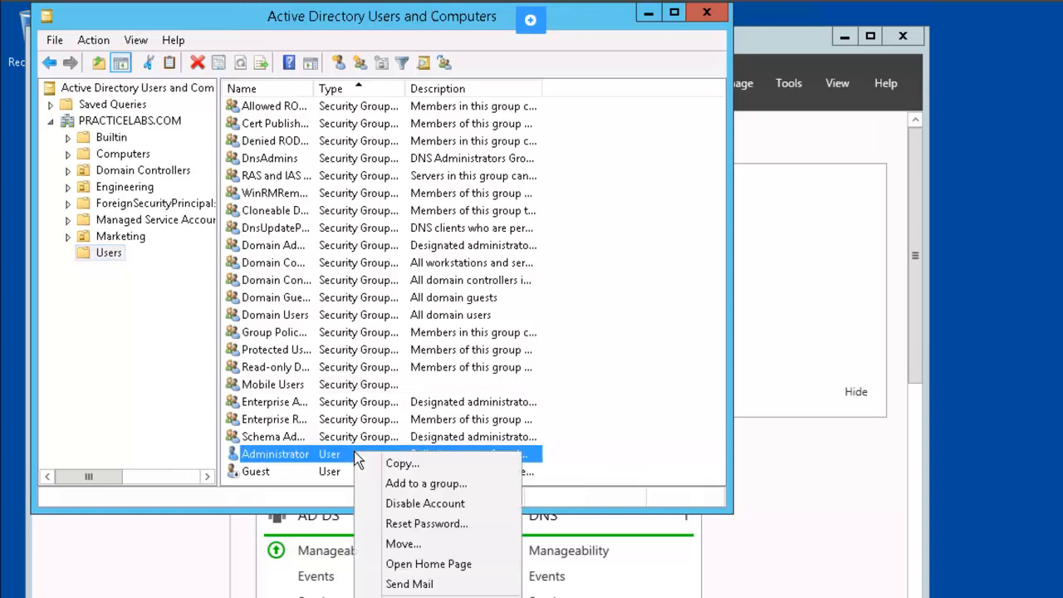
click(482, 486)
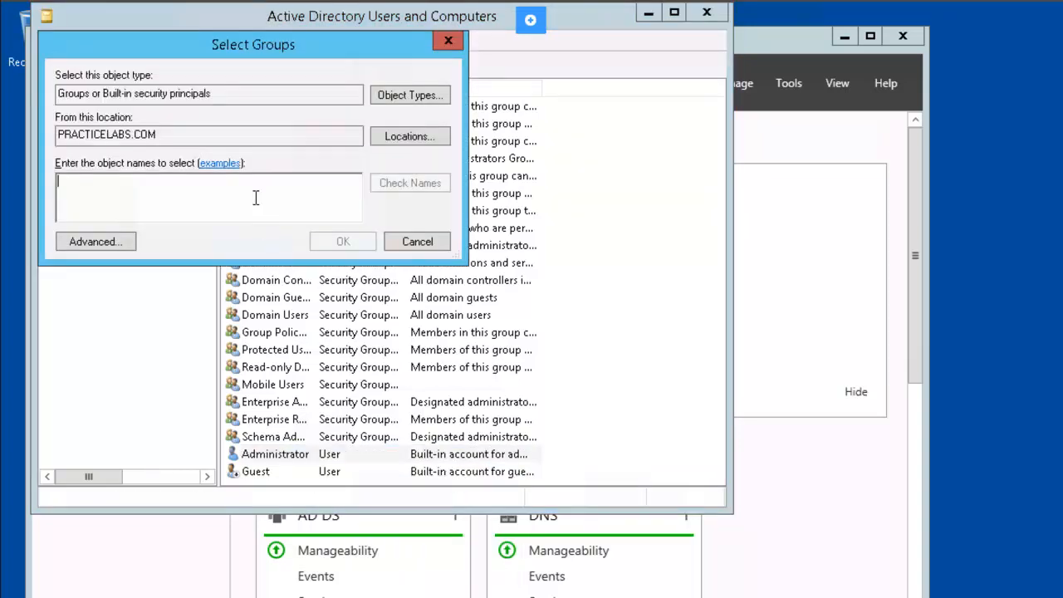
text(mob)
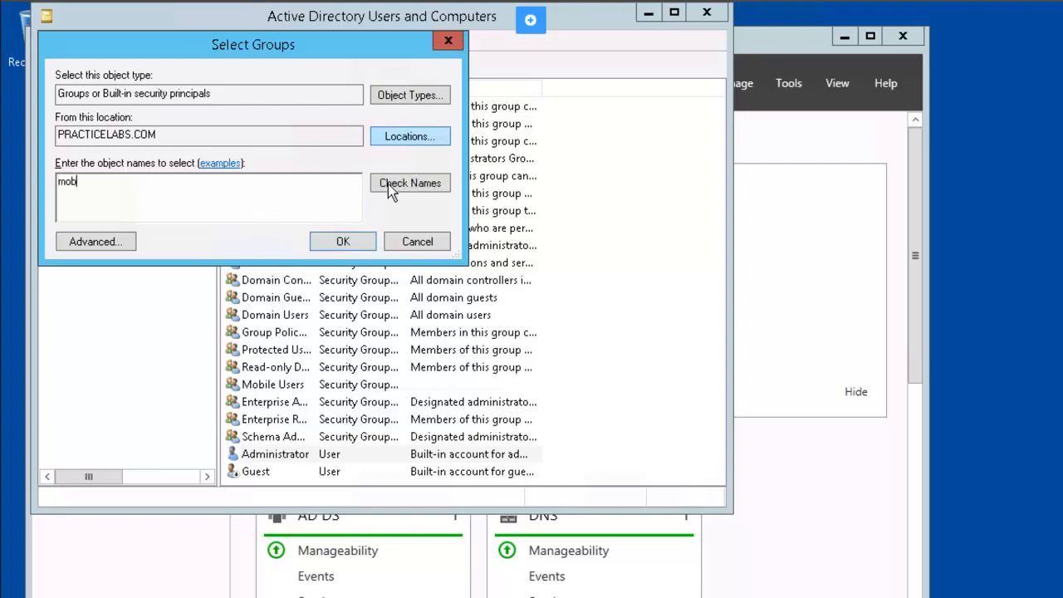
click(416, 186)
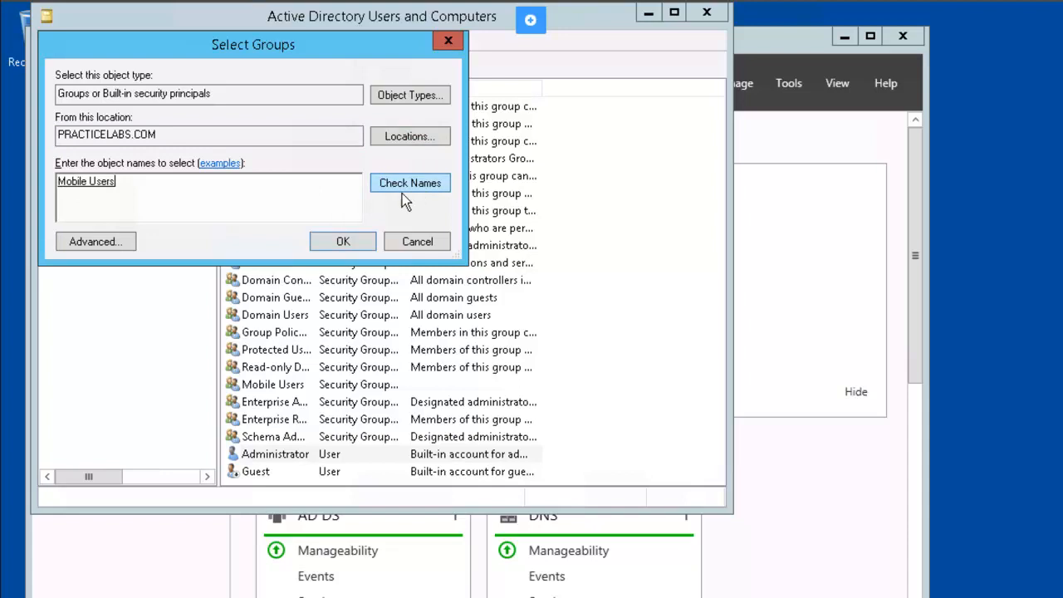
click(343, 241)
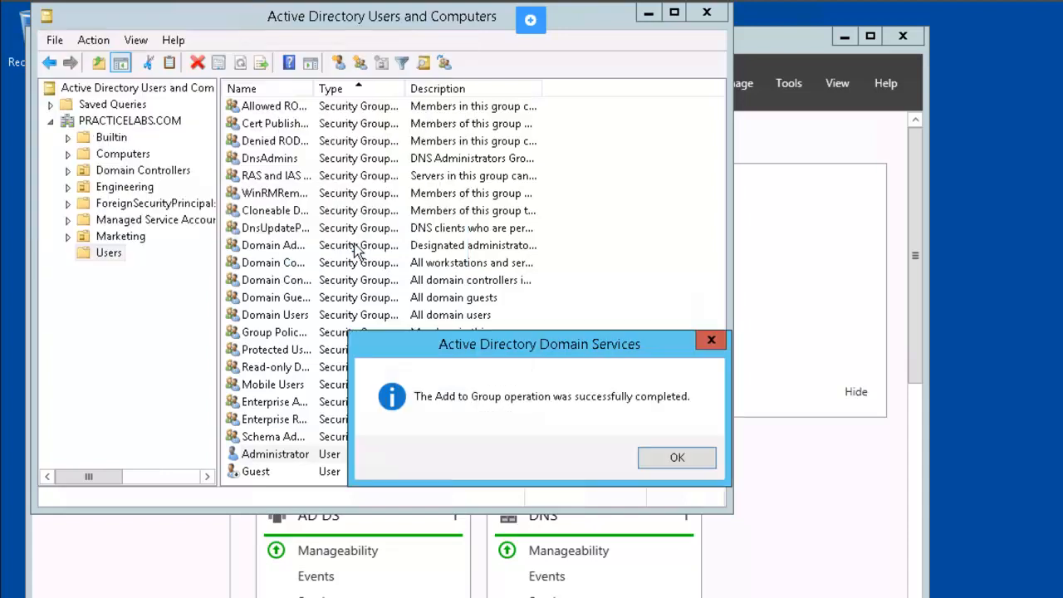
click(676, 458)
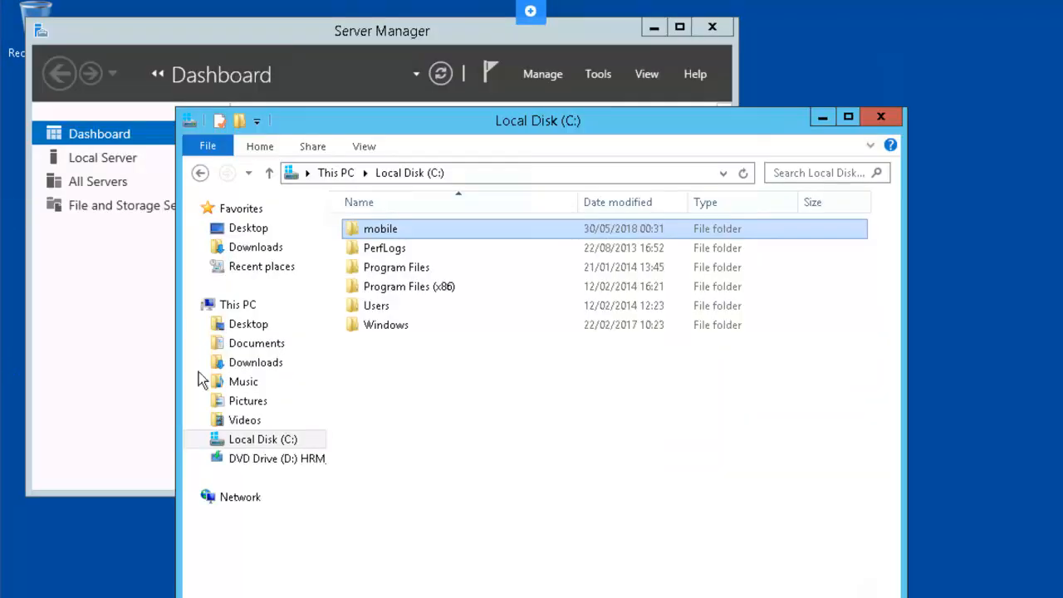
Step: Change the owner of C:\mobile to the domain Administrator in its advanced security settings
right_click(420, 236)
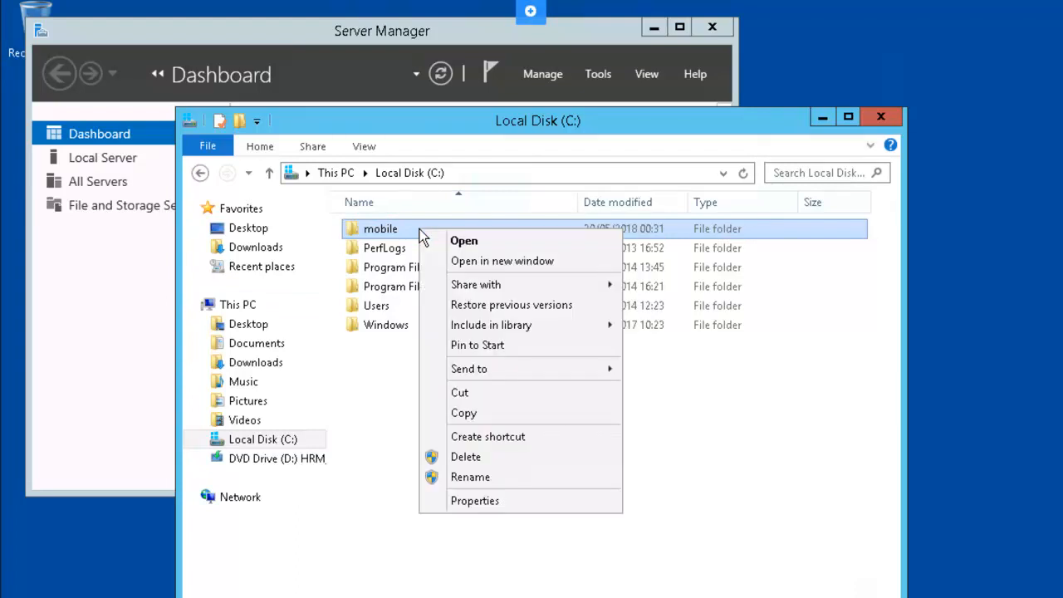
click(519, 502)
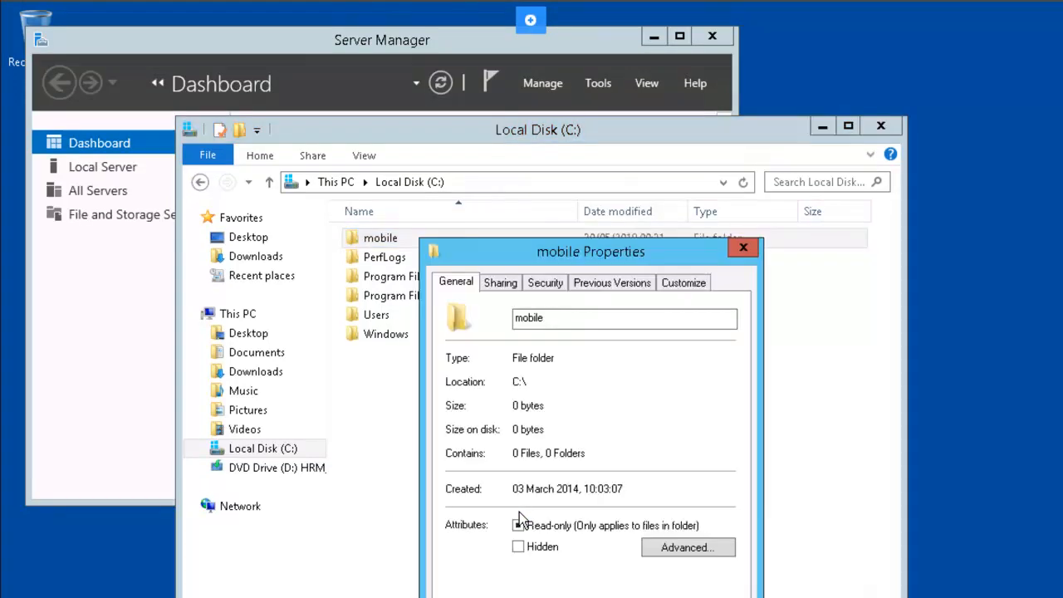
click(547, 284)
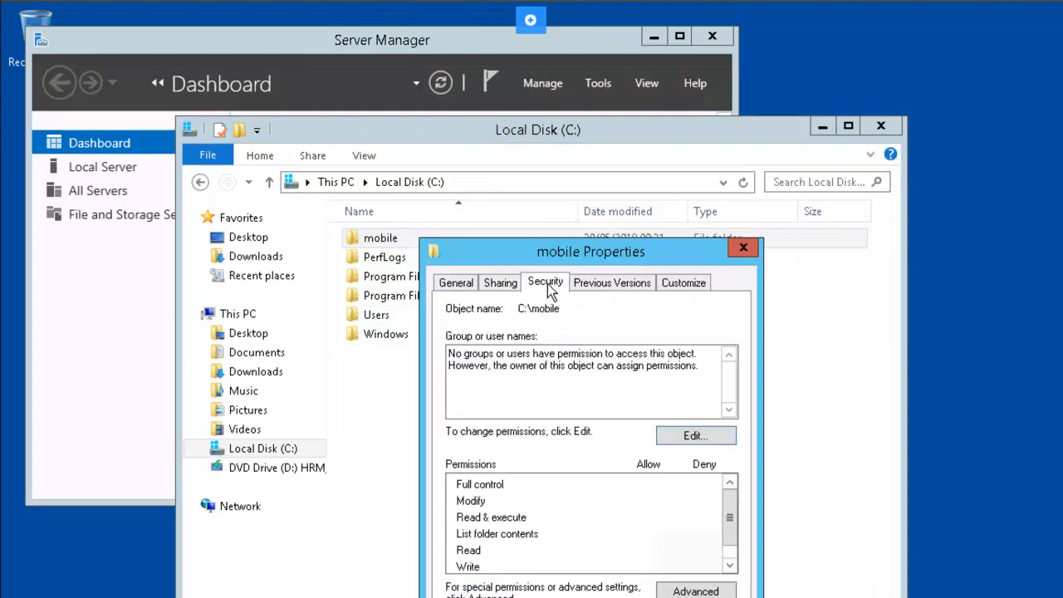
click(696, 591)
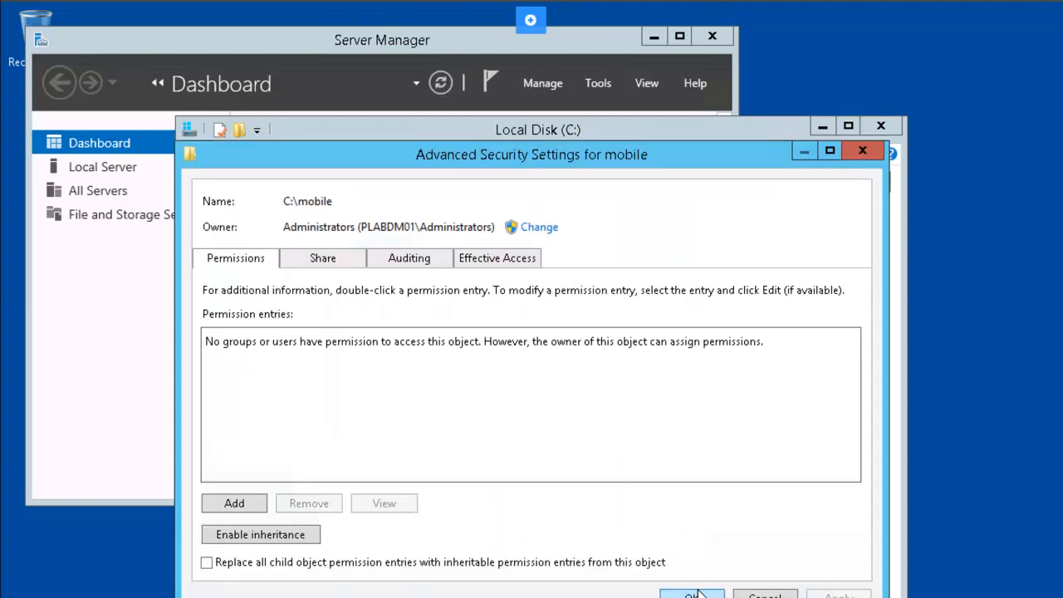
click(537, 227)
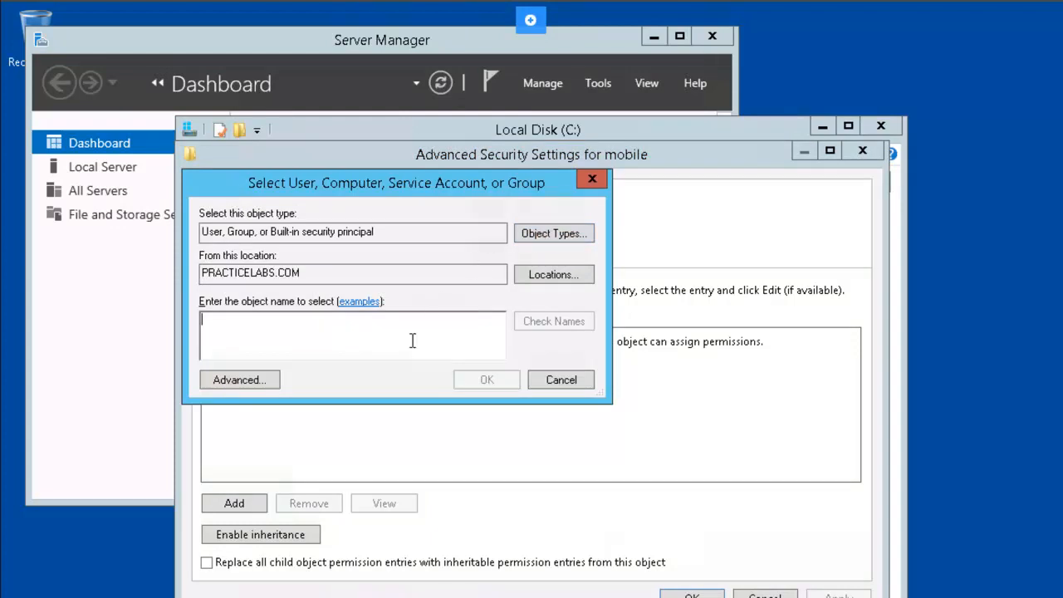
text(admin)
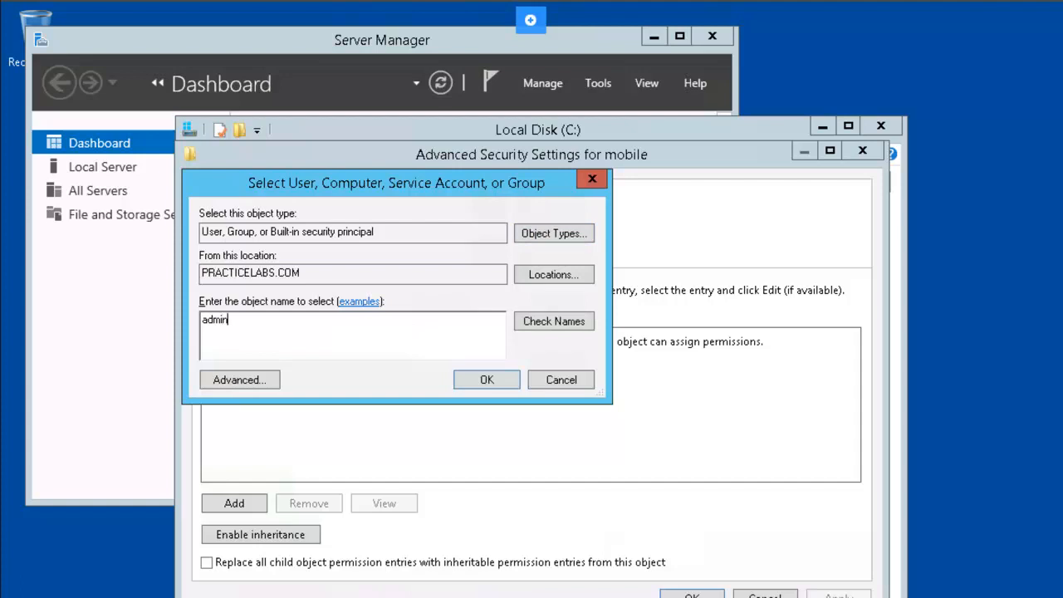
click(579, 326)
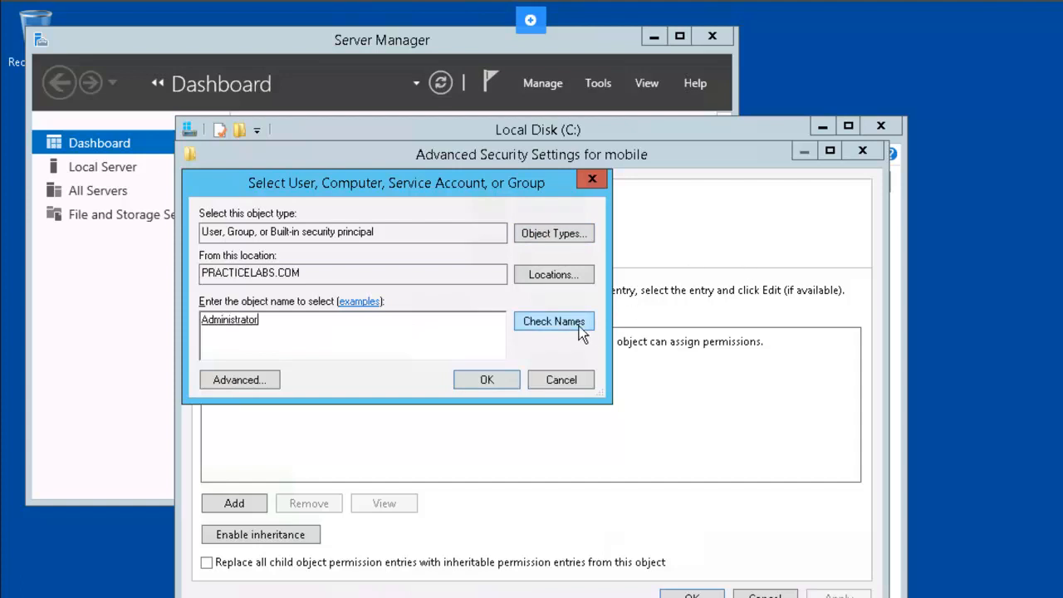
click(506, 382)
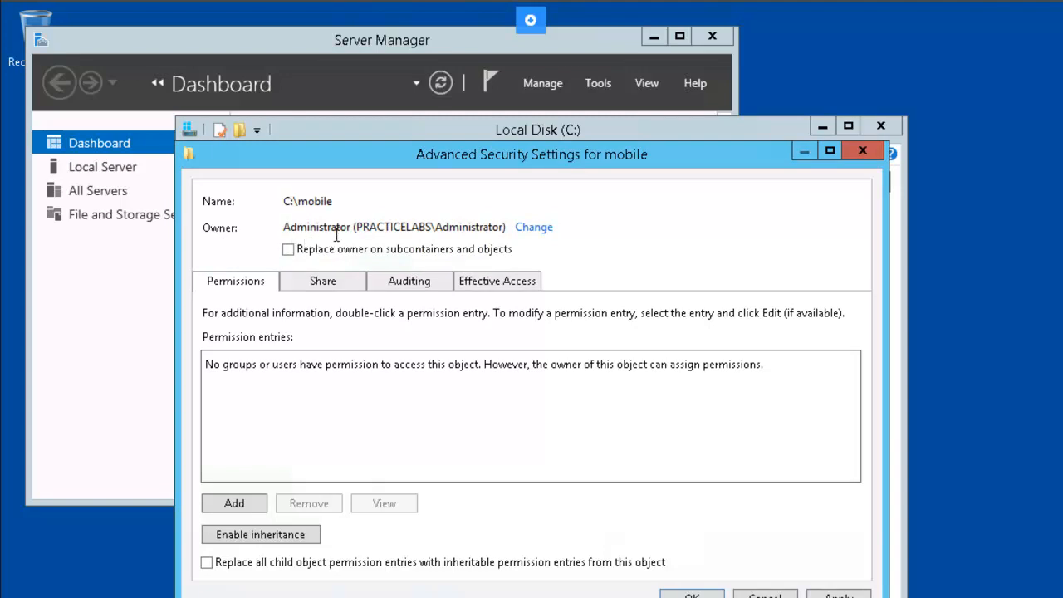
Step: Add a permission entry granting Mobile Users Modify access on C:\mobile
click(241, 504)
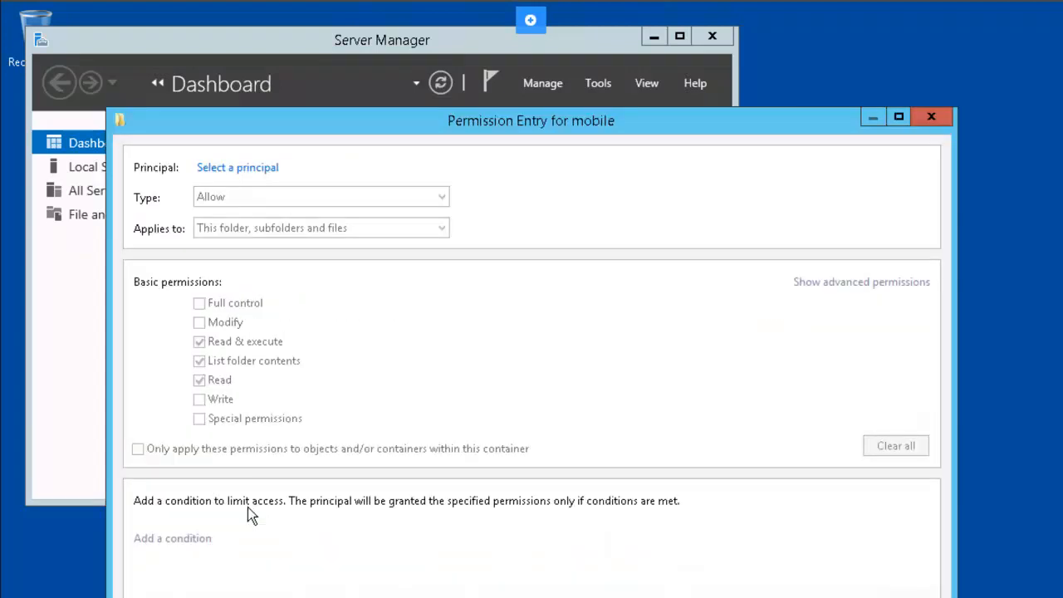
click(234, 169)
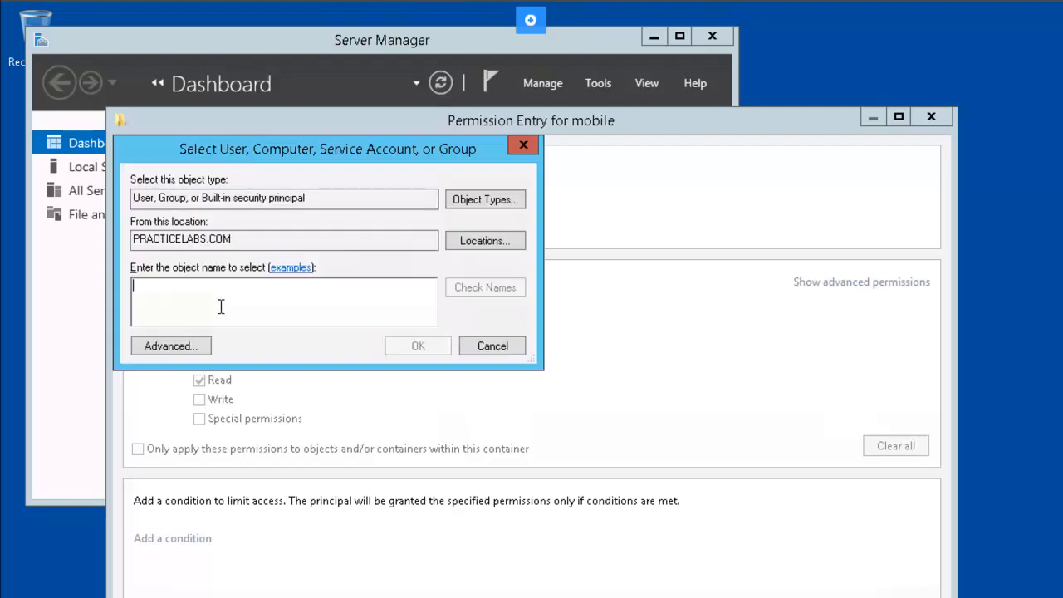
text(mobil)
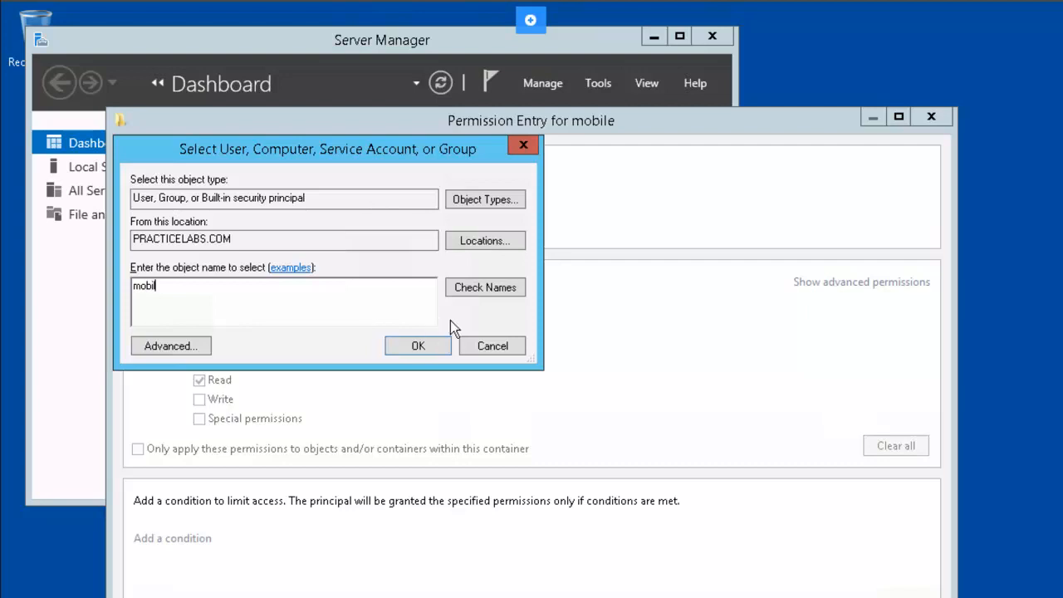
click(477, 291)
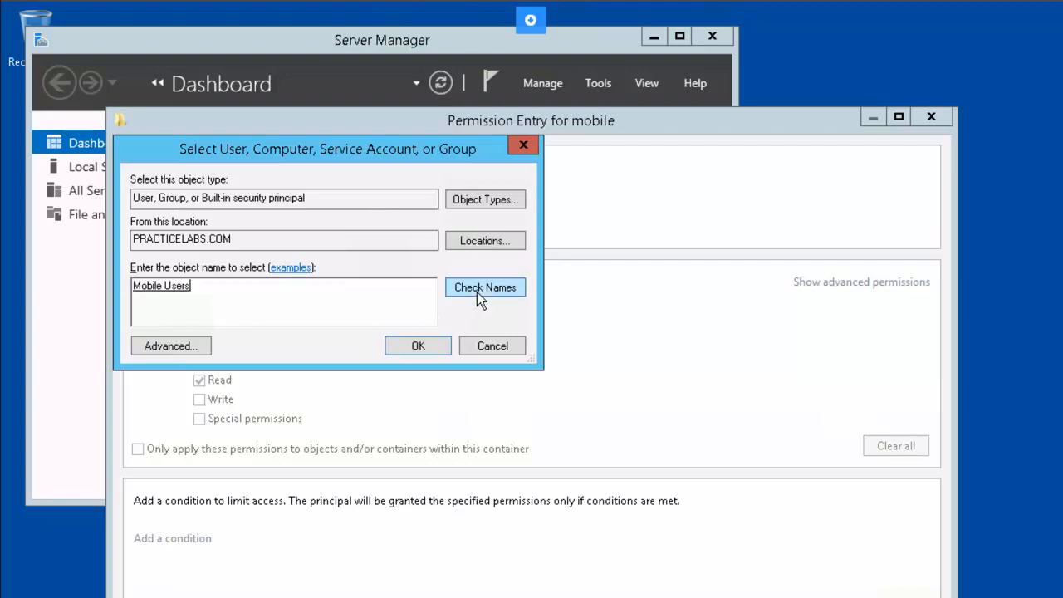
click(420, 346)
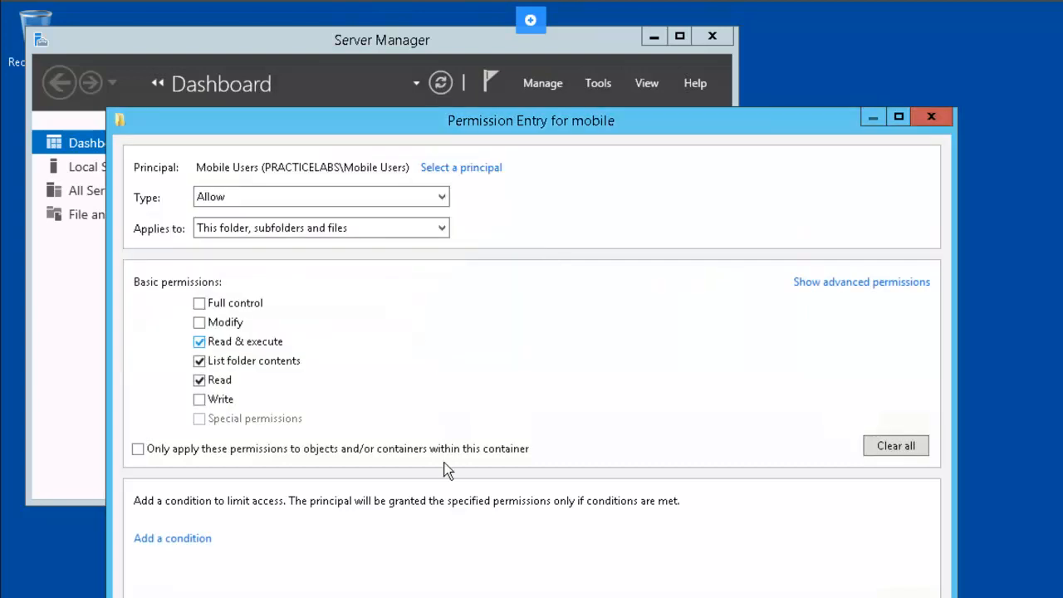
click(199, 323)
key(Return)
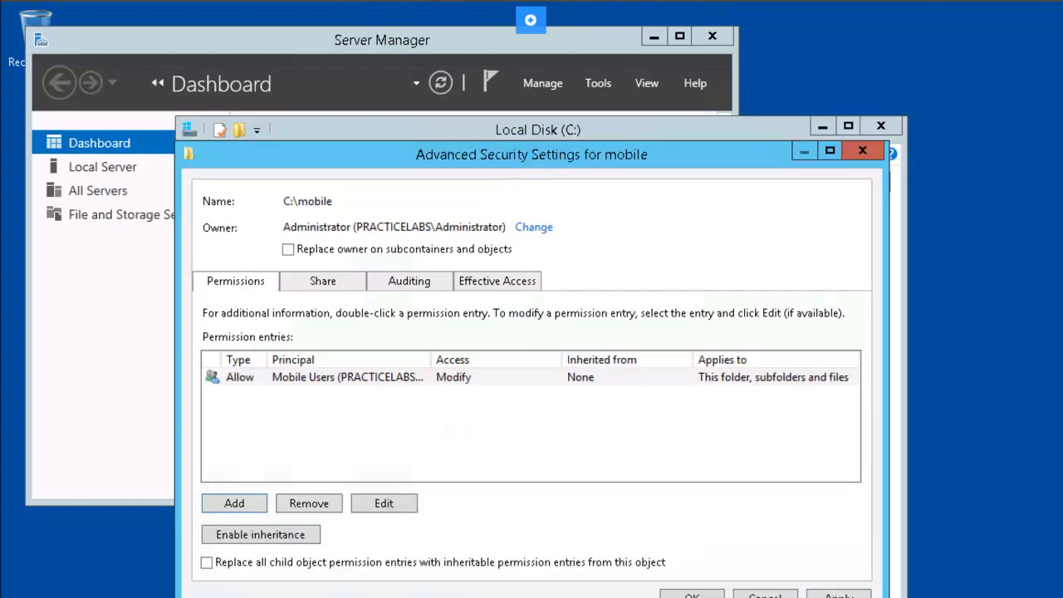
Step: Add a second permission entry giving Domain Admins Full control of C:\mobile and save it
click(235, 504)
key(Escape)
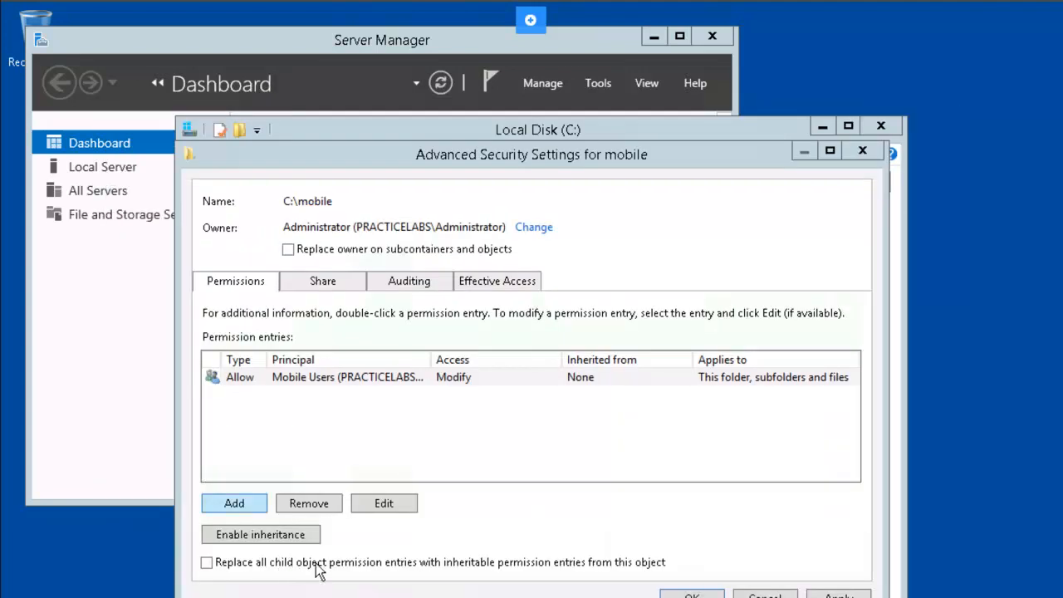
click(250, 503)
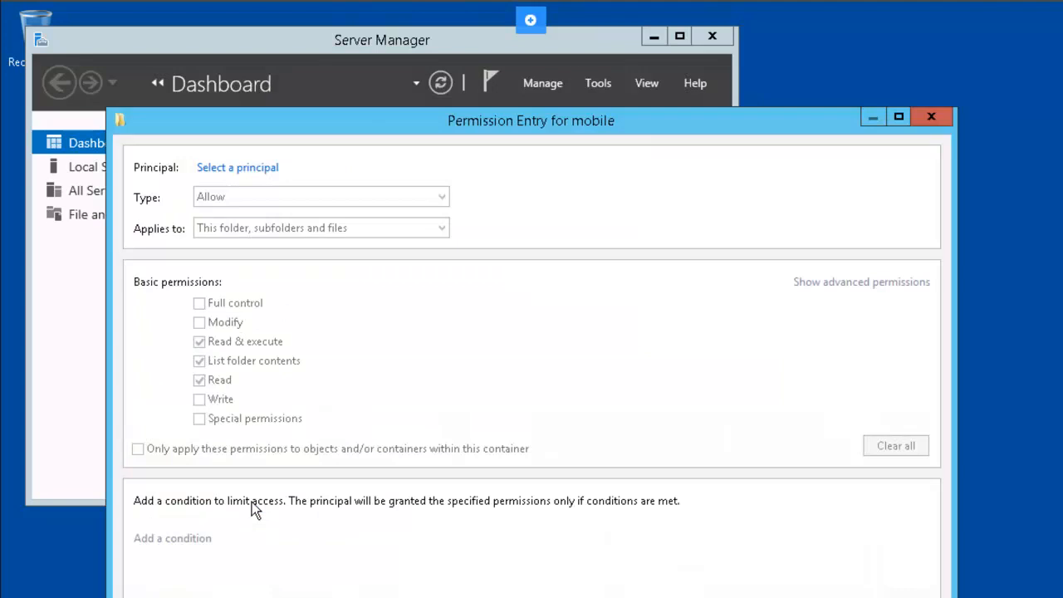
click(242, 169)
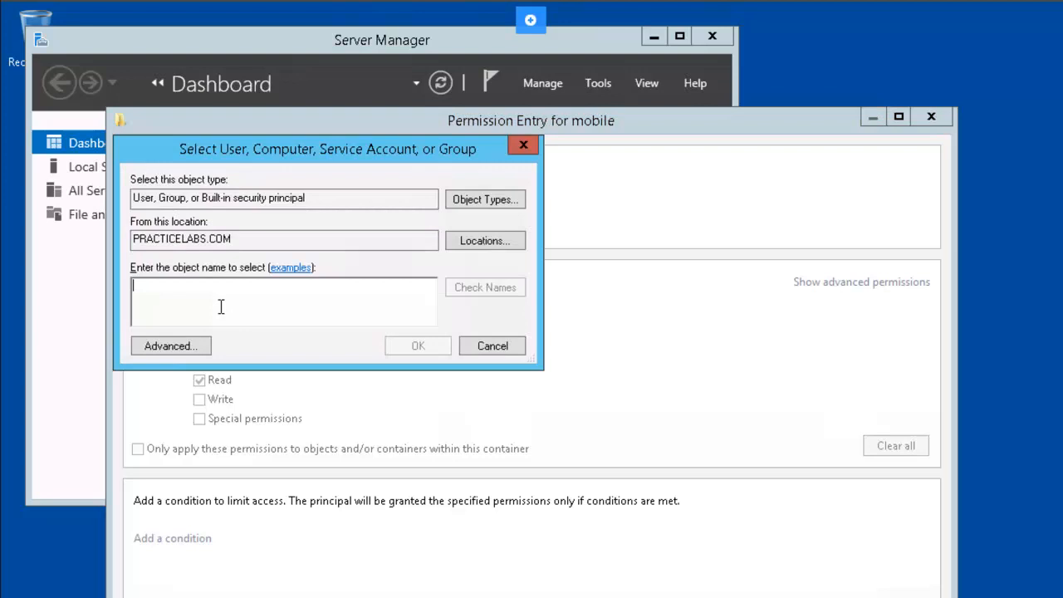
text(domain)
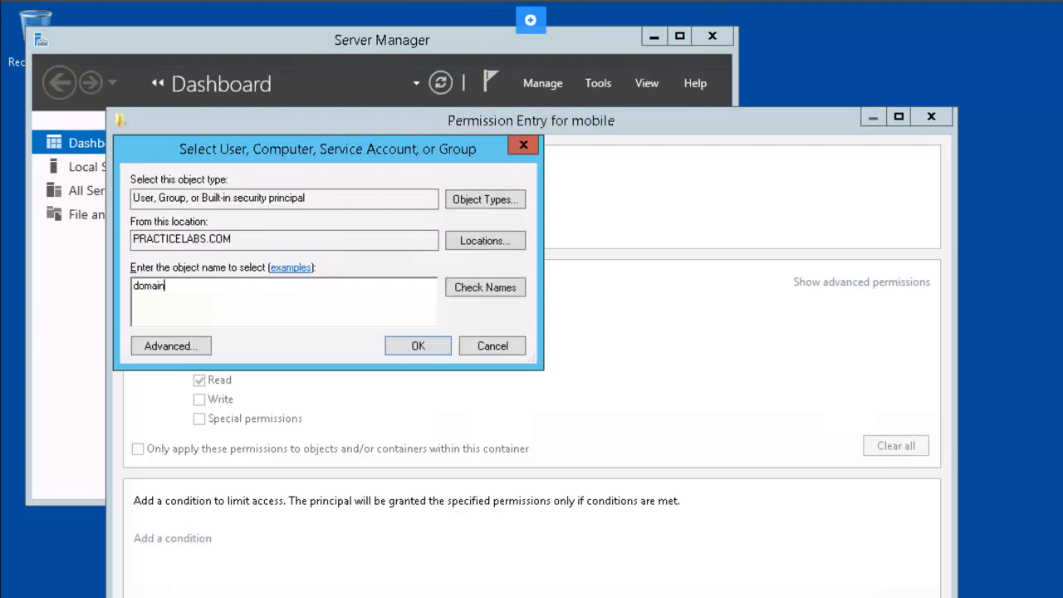
click(495, 291)
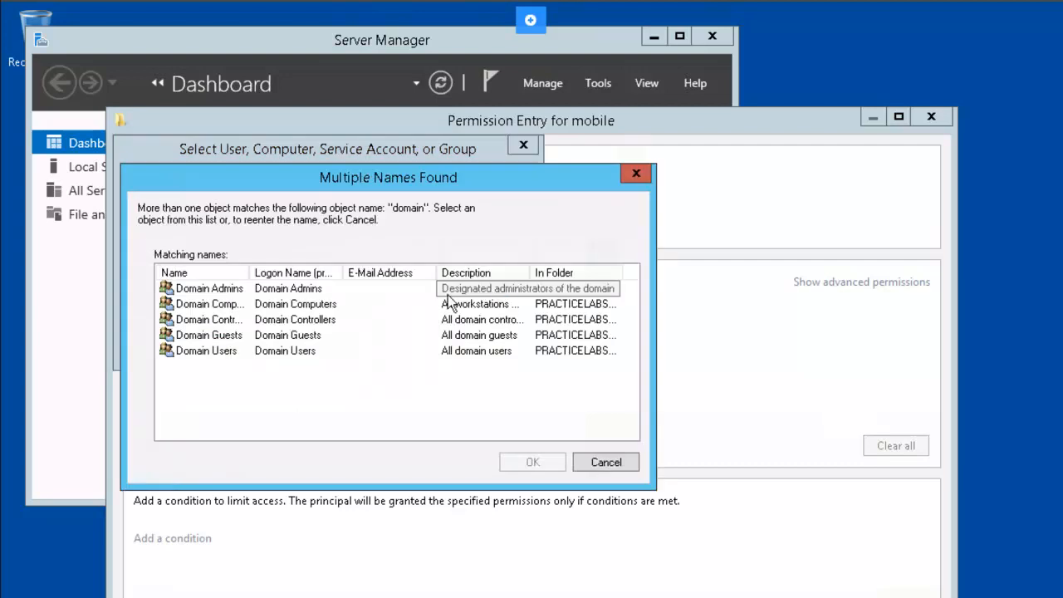
click(221, 288)
click(513, 462)
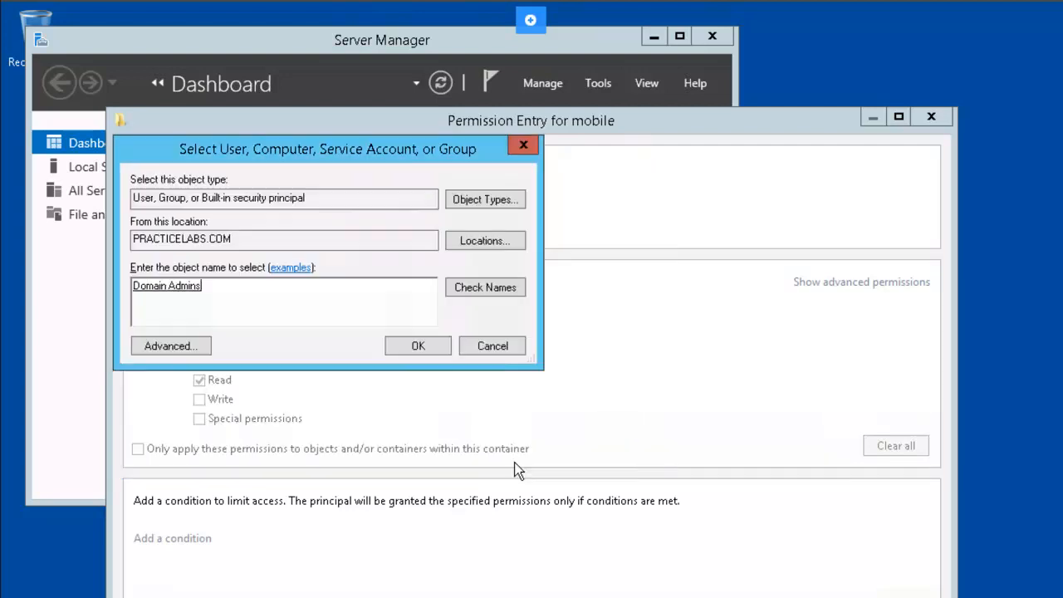
click(429, 344)
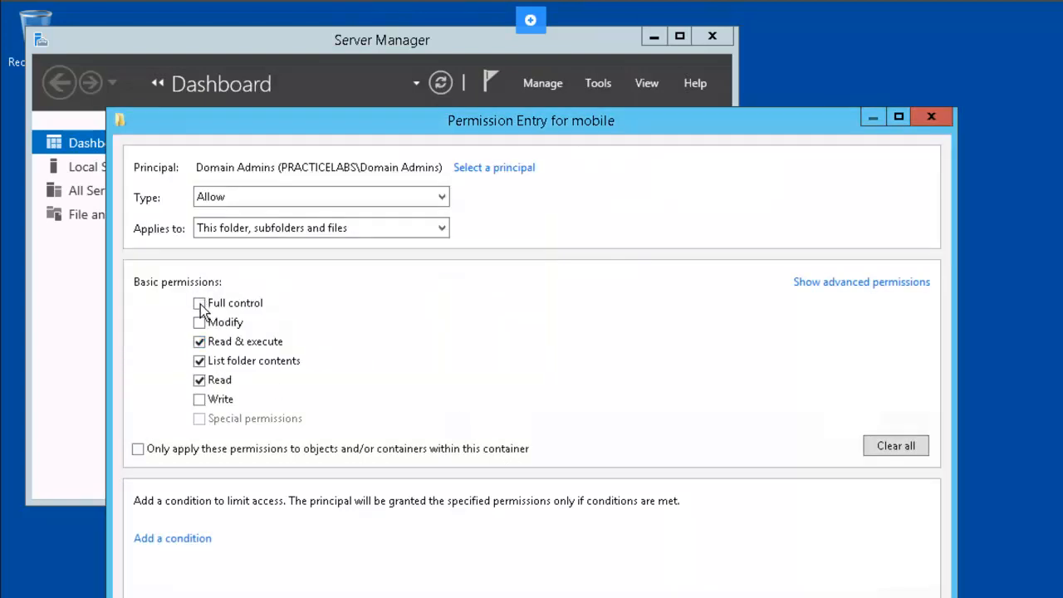
click(199, 304)
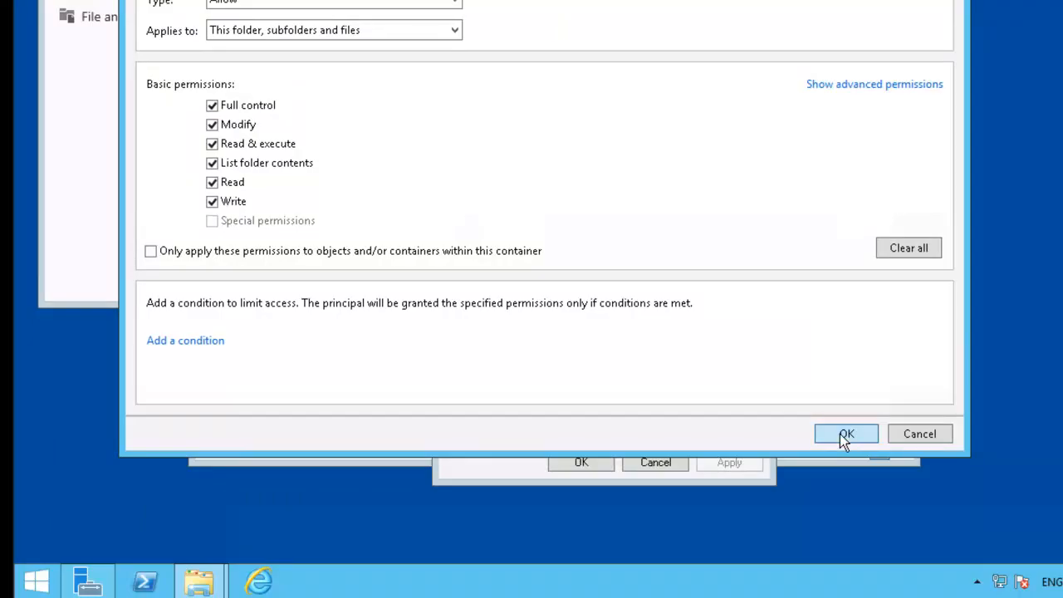
click(840, 433)
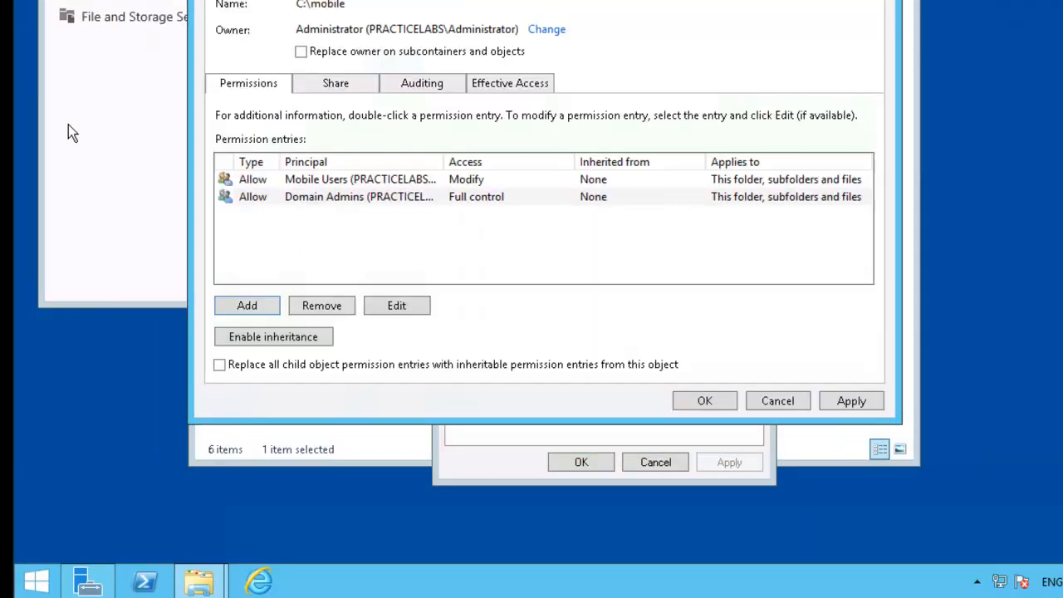
click(704, 401)
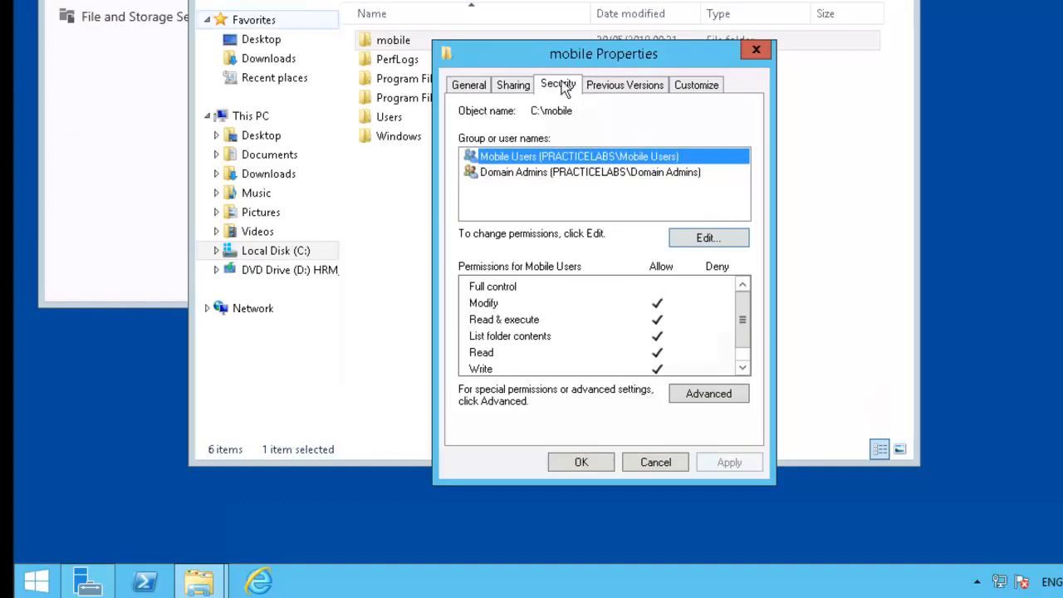
click(523, 176)
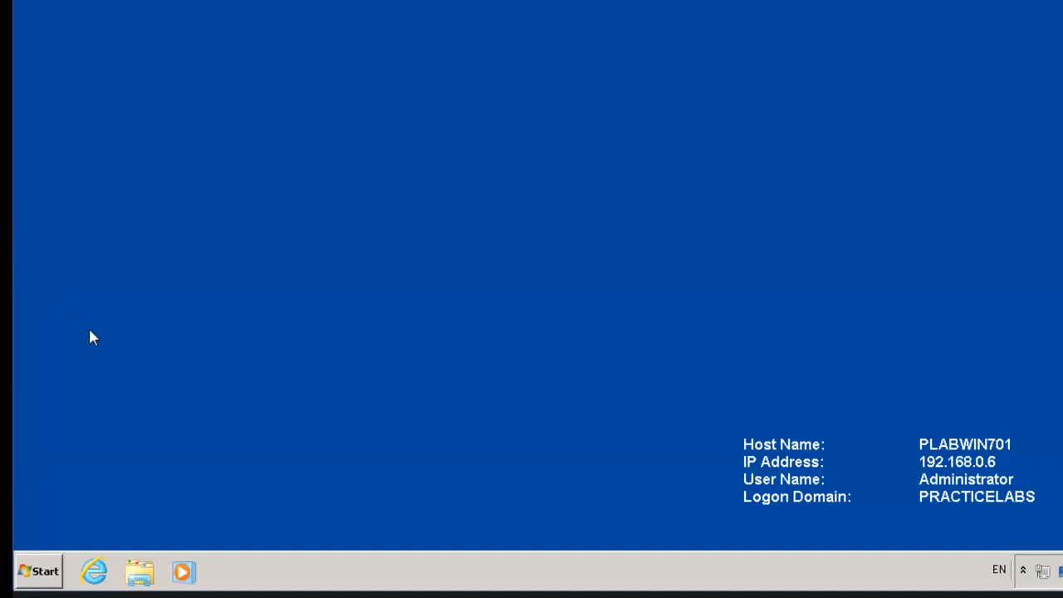
Step: From the client, open \\plabdm01\mobile through Start search and open the memo file
click(42, 581)
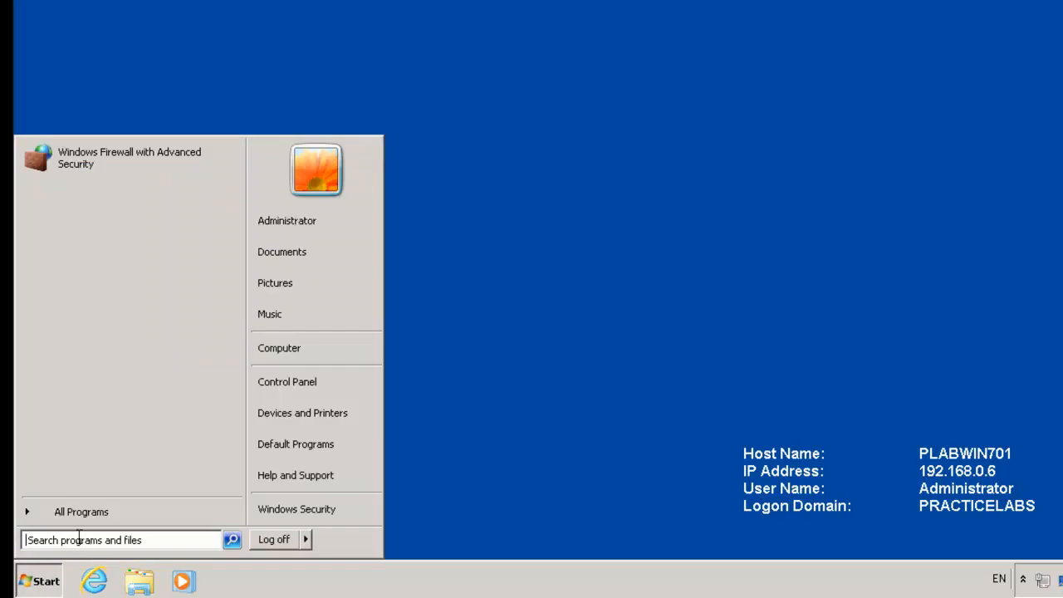
click(85, 541)
text(\\)
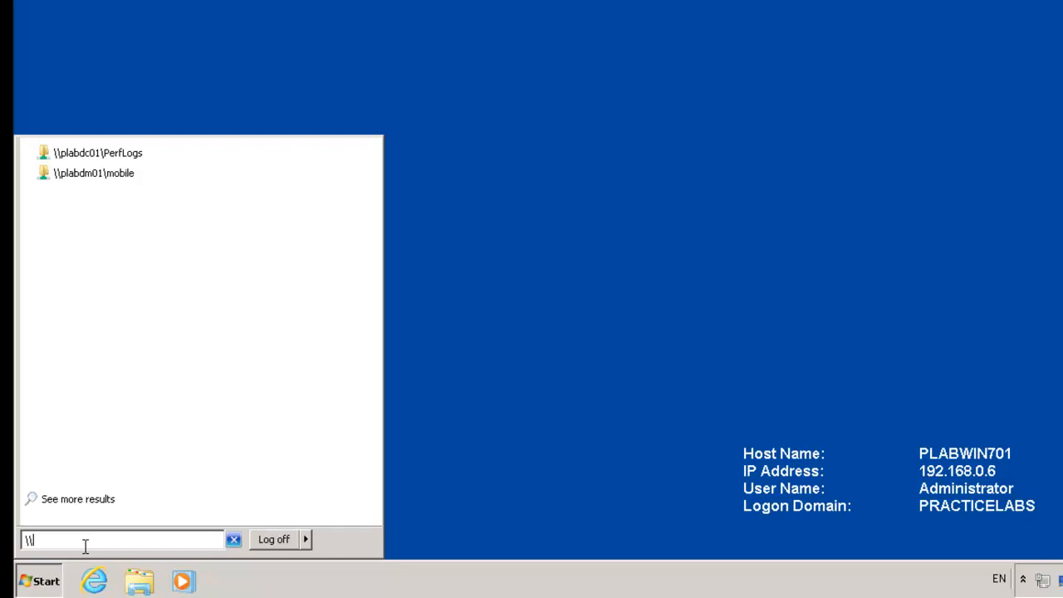
click(116, 174)
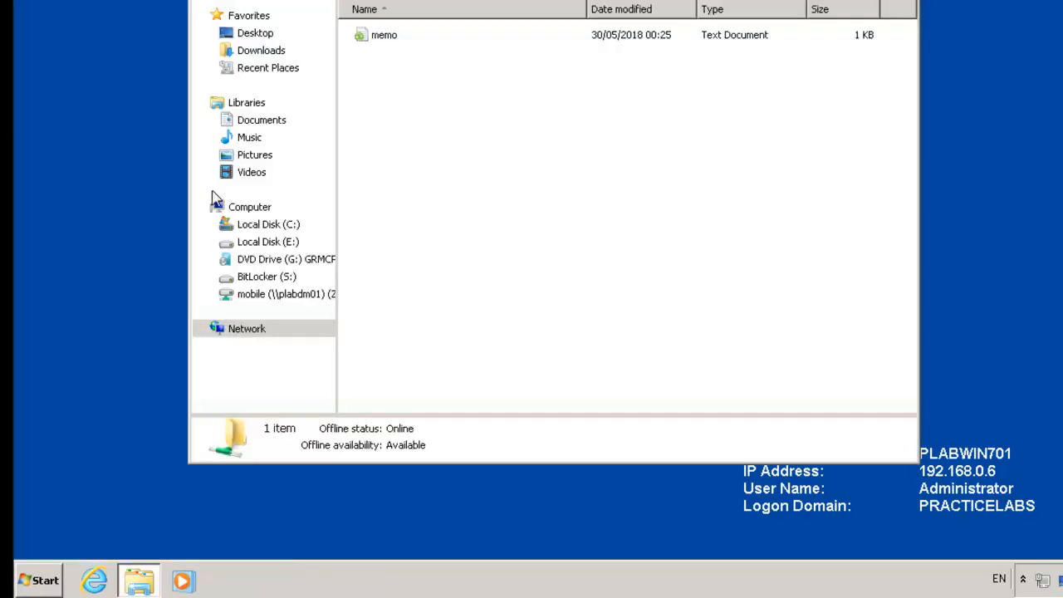
double_click(386, 38)
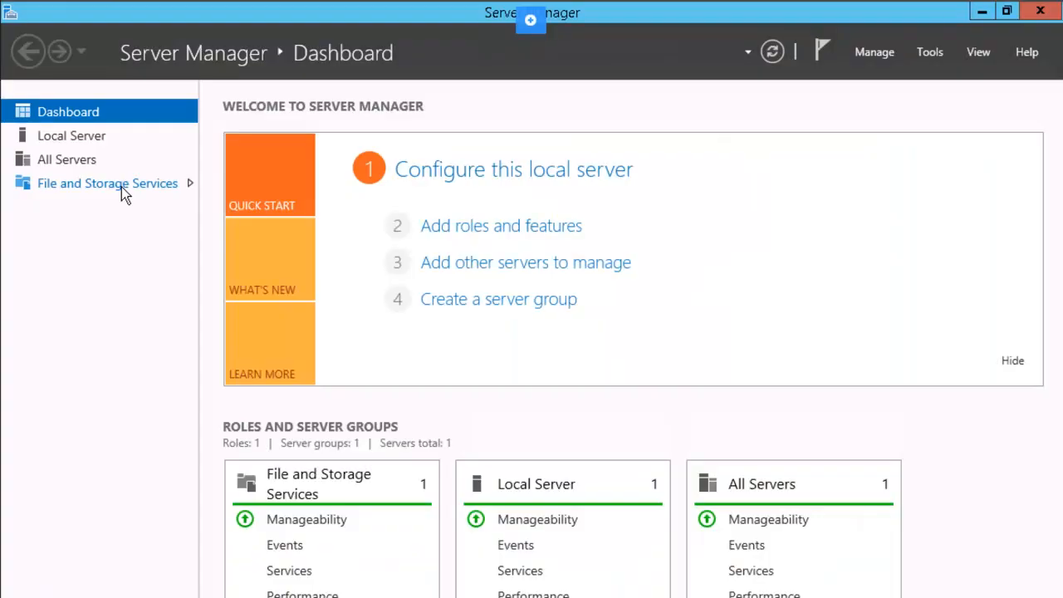
Step: Enable access-based enumeration in the mobile share's settings under File and Storage Services > Shares
click(122, 187)
click(121, 187)
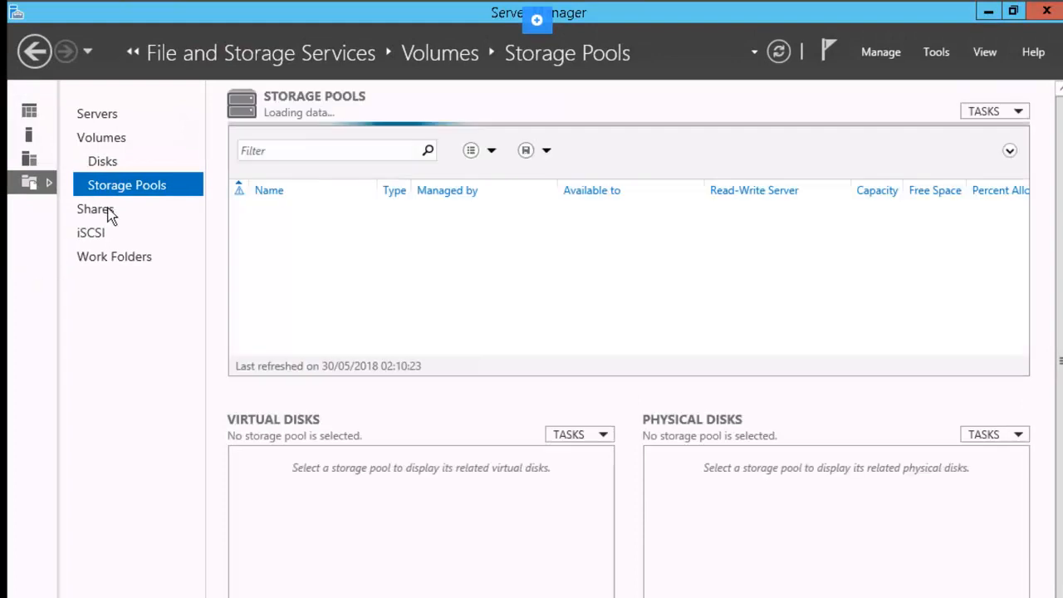
click(107, 218)
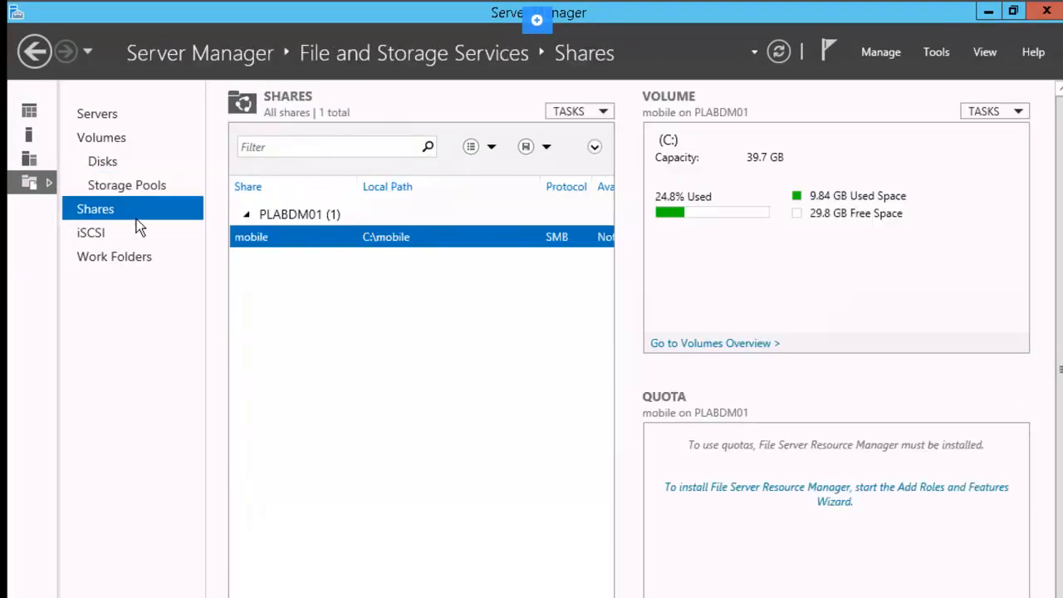
right_click(322, 251)
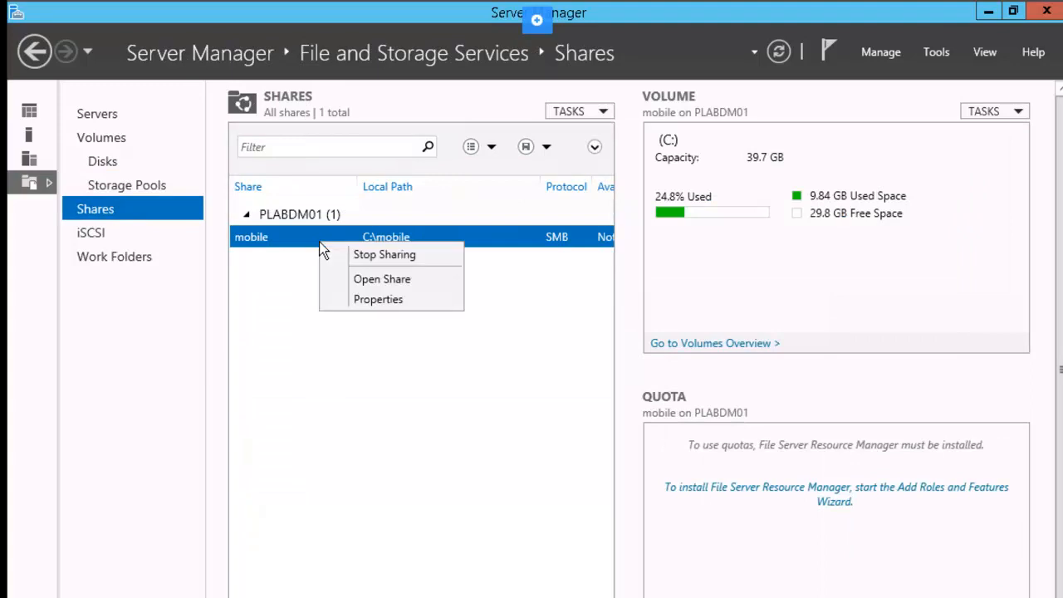
click(368, 298)
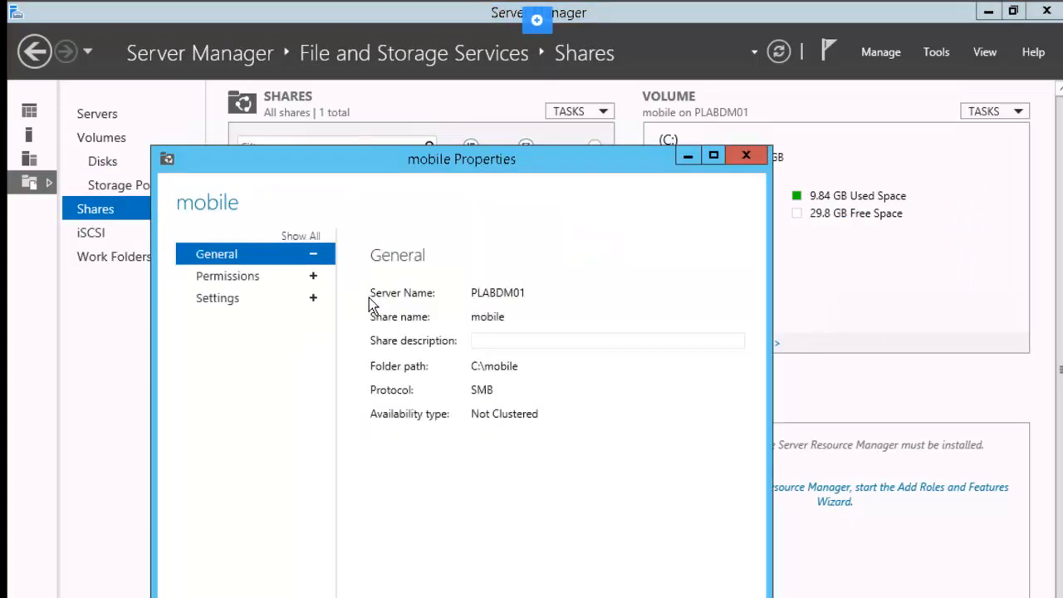
click(245, 299)
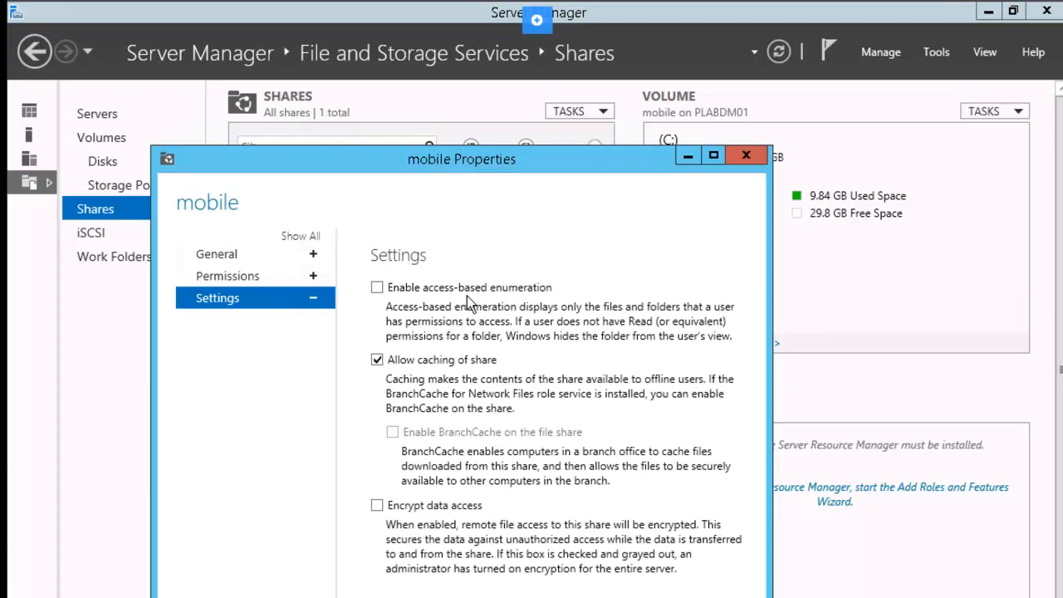
click(379, 289)
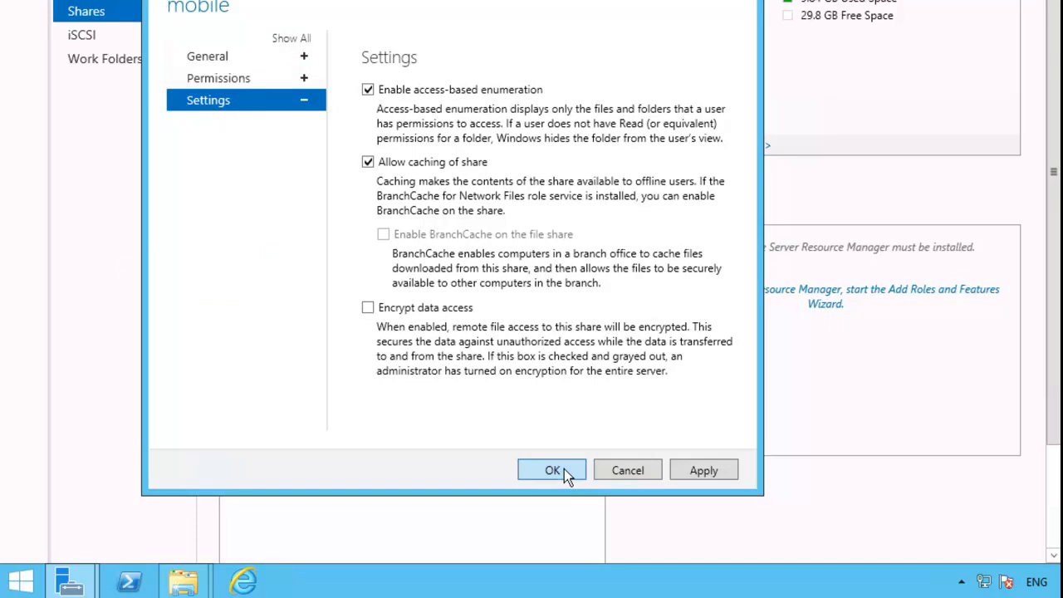
click(564, 472)
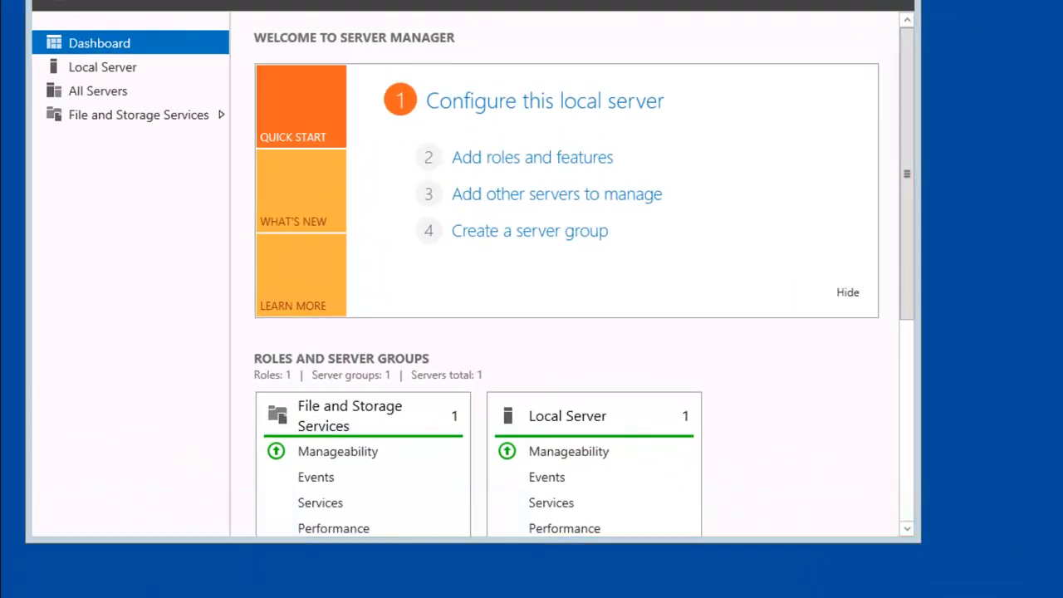
Step: Enable shadow copies on Local Disk (C:) via its Properties, creating the first 02:16 snapshot
key(super+e)
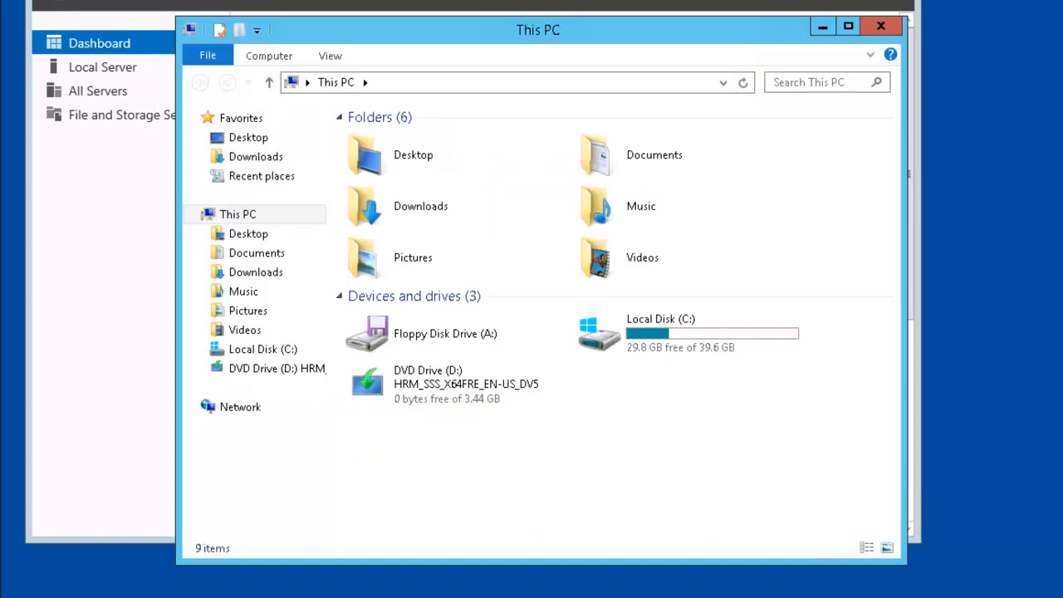
click(602, 349)
right_click(603, 355)
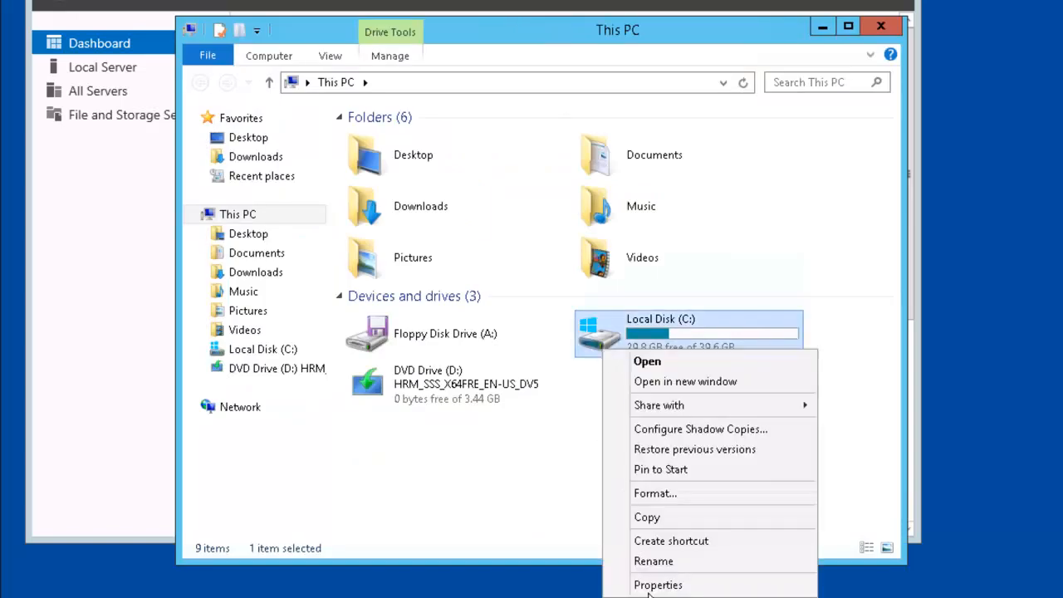
click(704, 585)
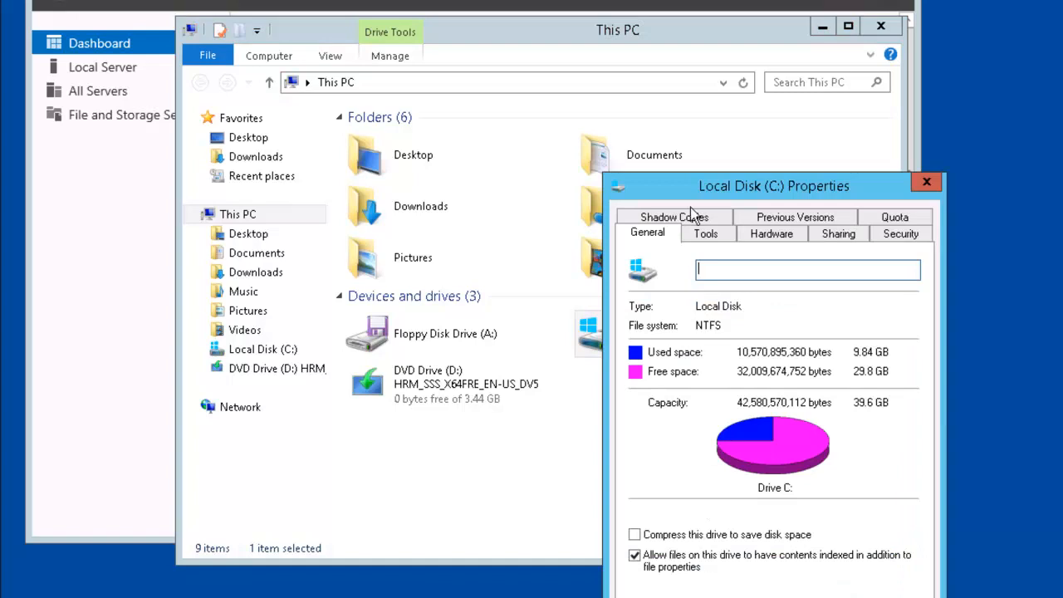
click(719, 220)
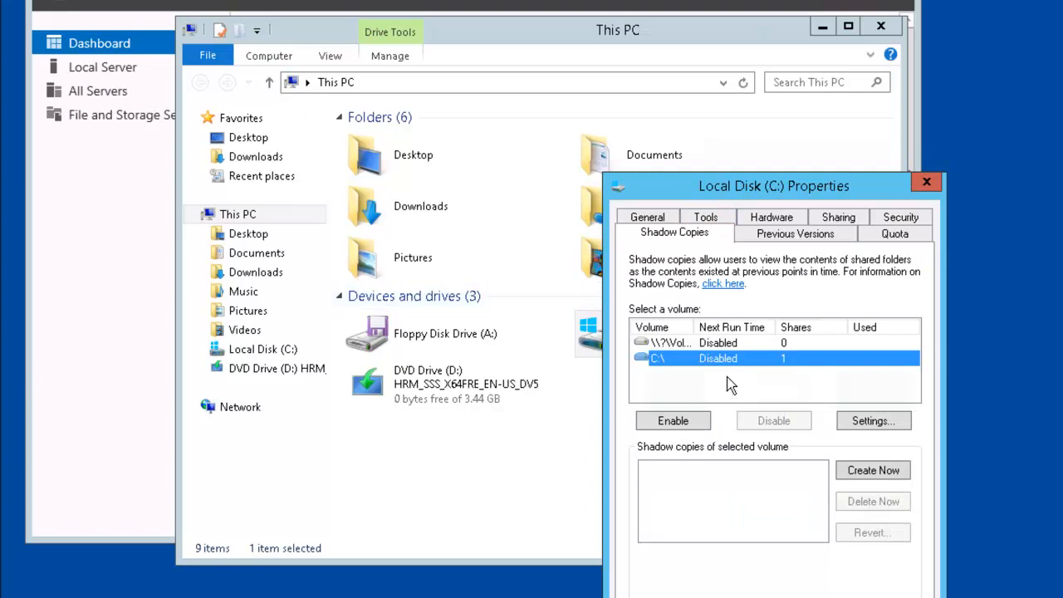
click(702, 421)
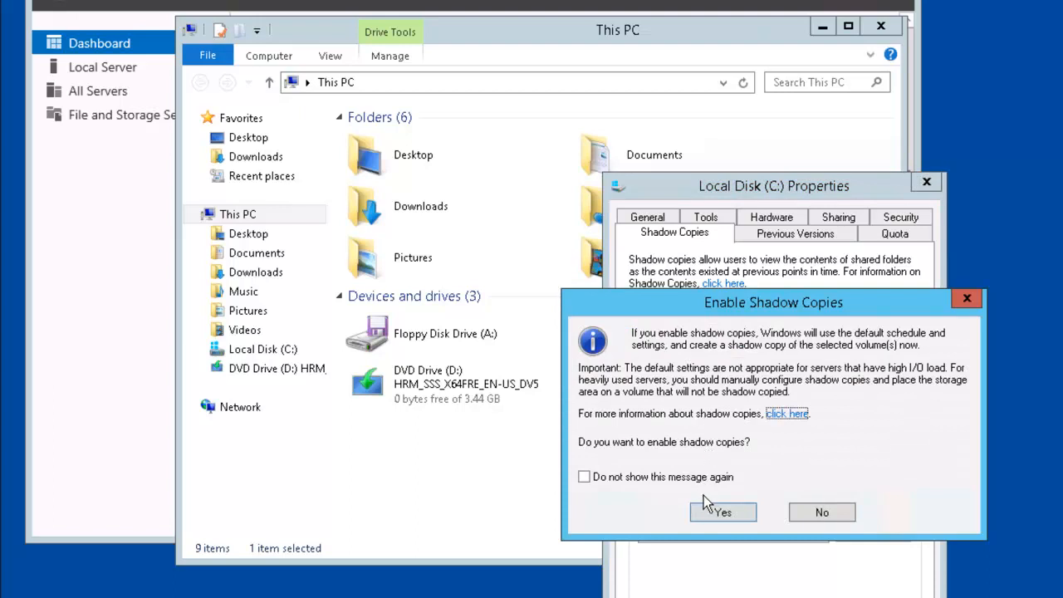
click(720, 512)
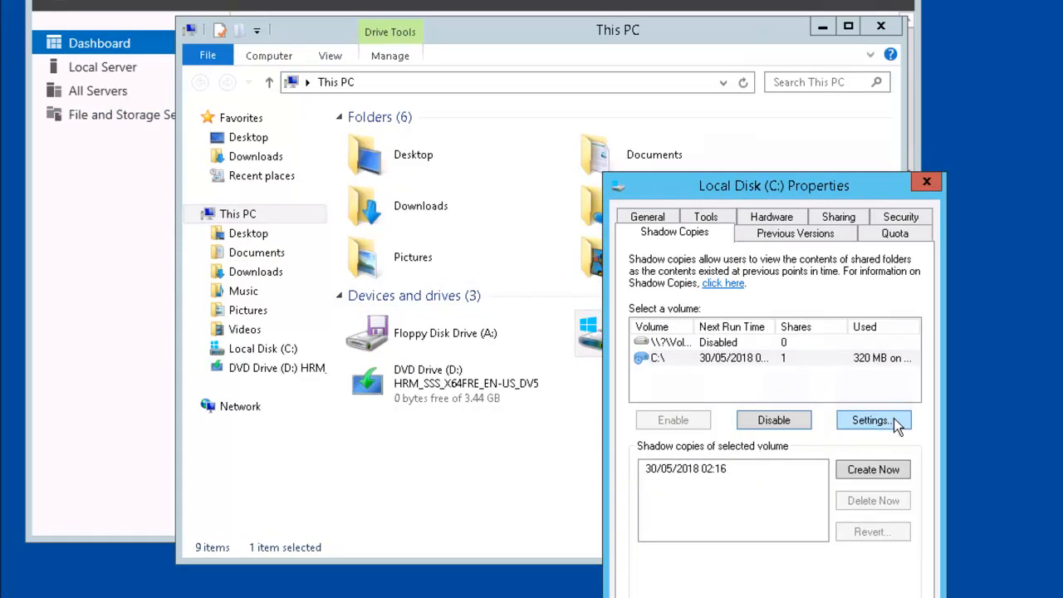
click(871, 420)
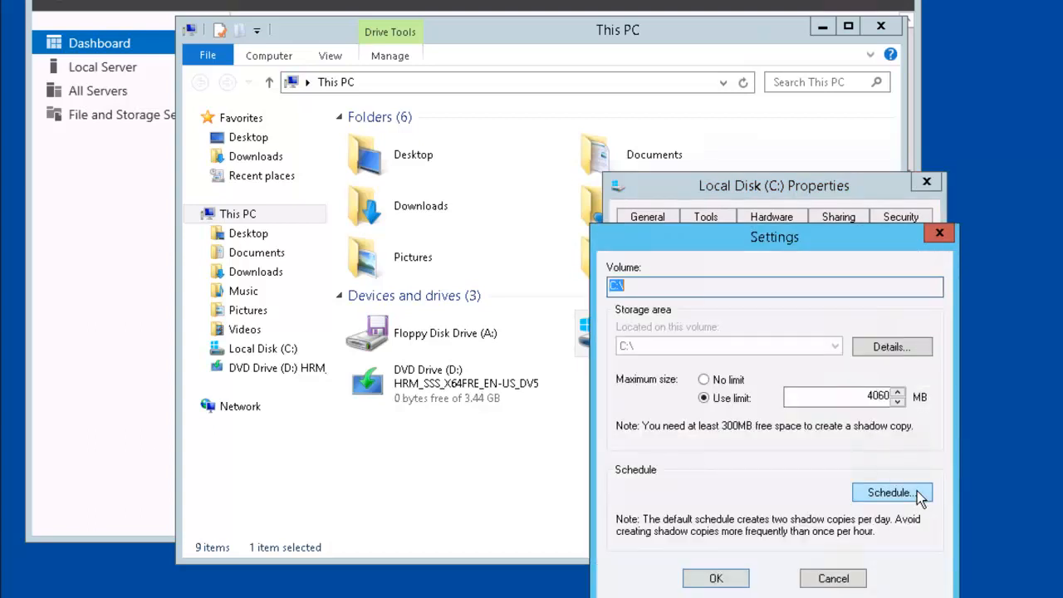
click(912, 492)
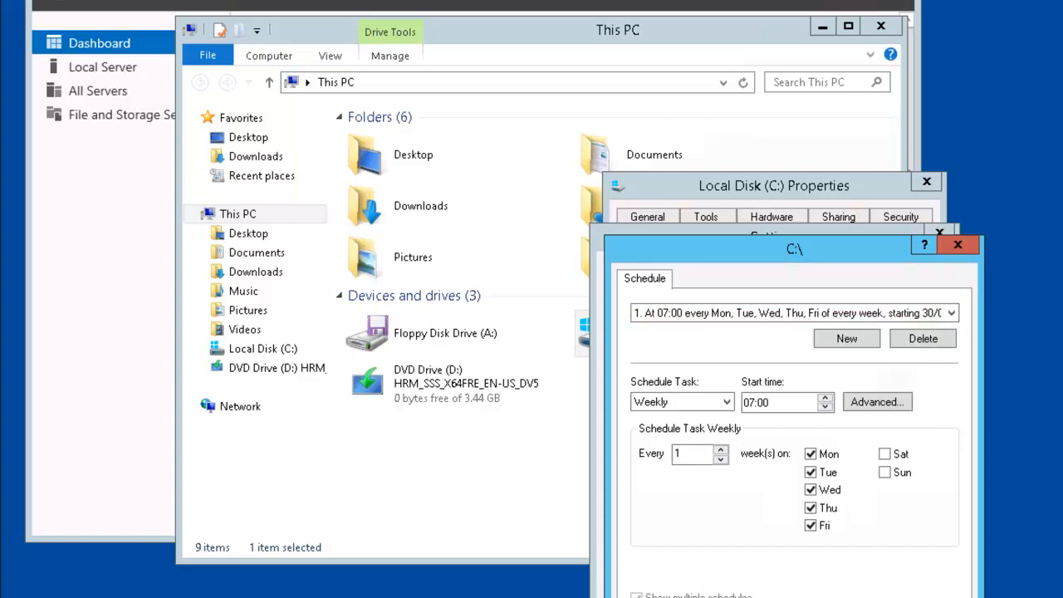
click(875, 596)
click(855, 596)
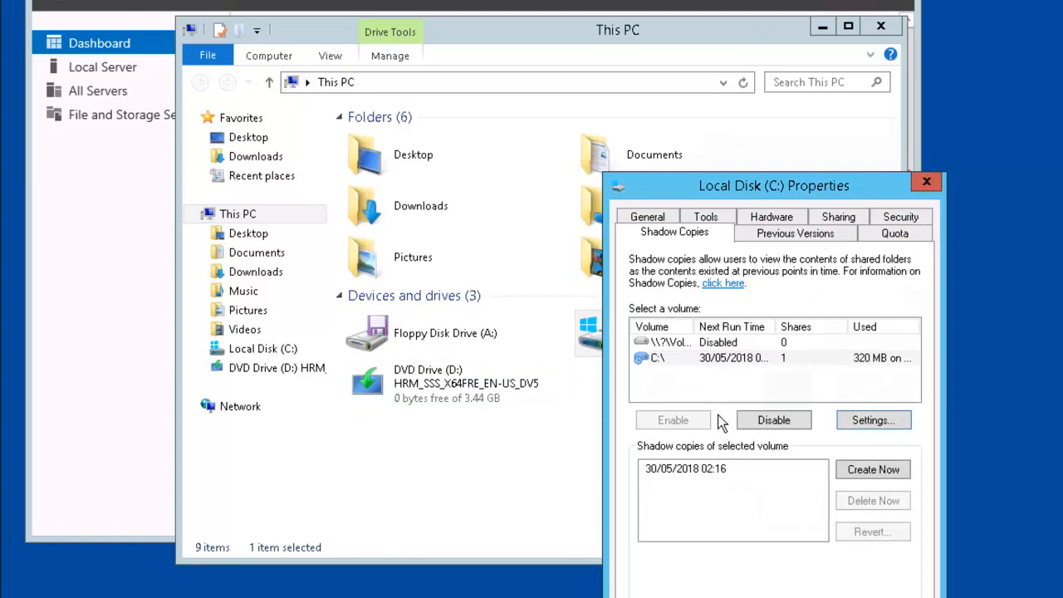
Step: Create a new C: shadow copy (02:19) with Create Now and close the Properties dialog
click(906, 471)
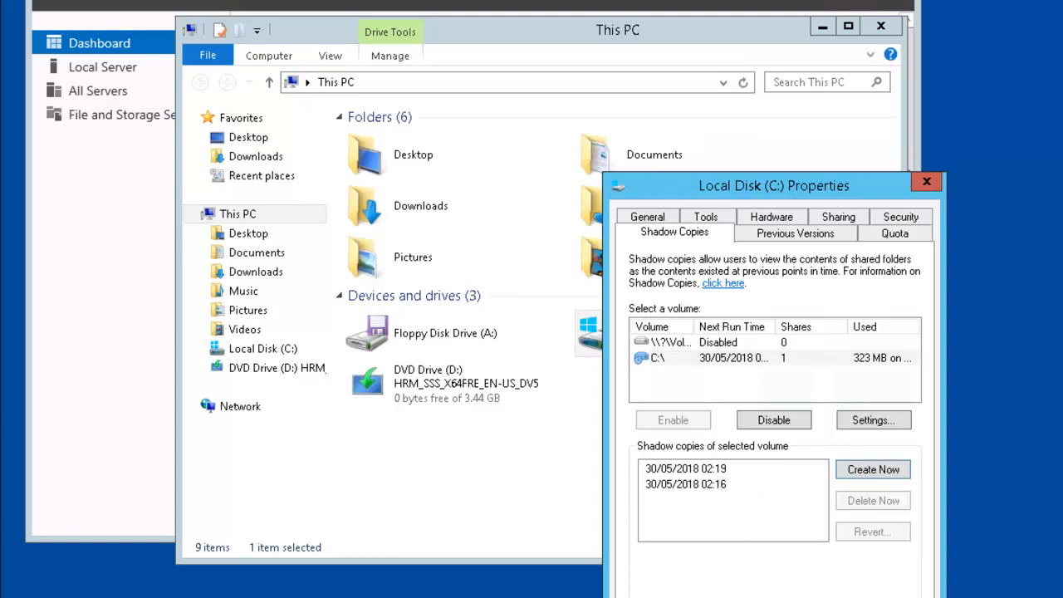
key(Escape)
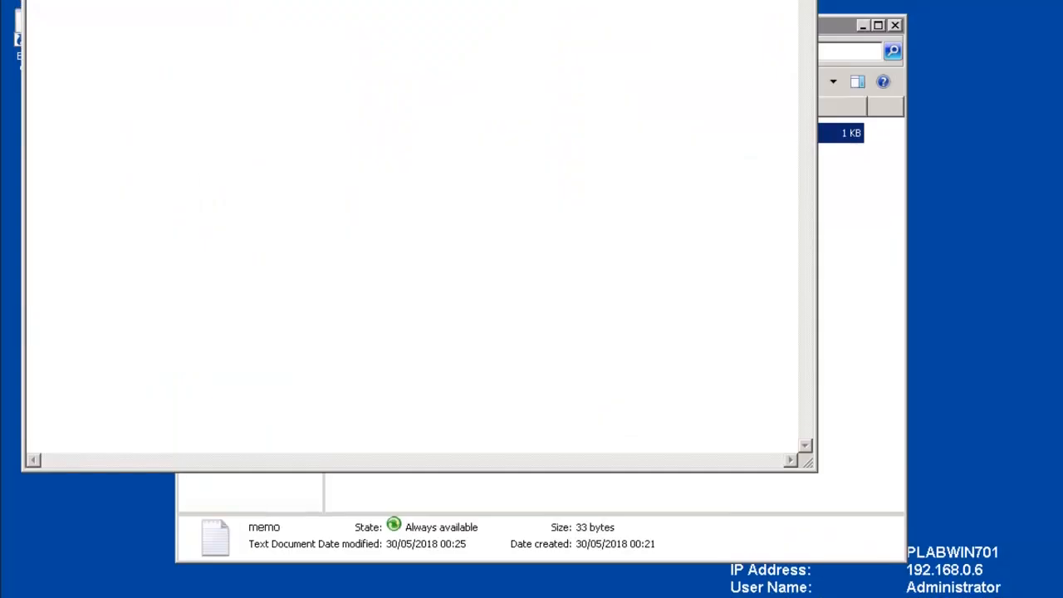
Step: Open memo from the mobile (Z:) network drive in Notepad
click(895, 26)
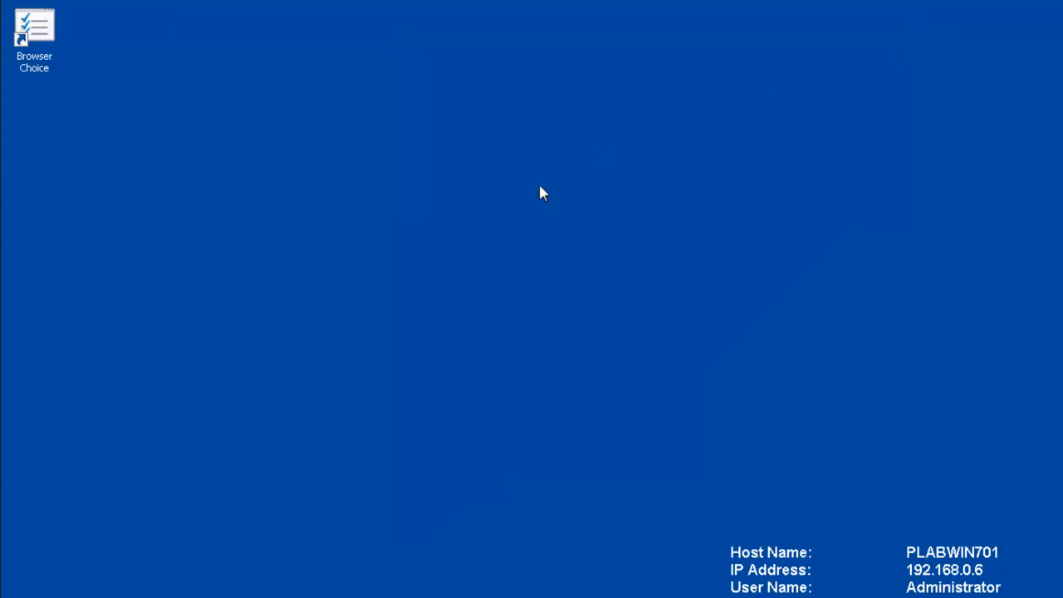
click(203, 597)
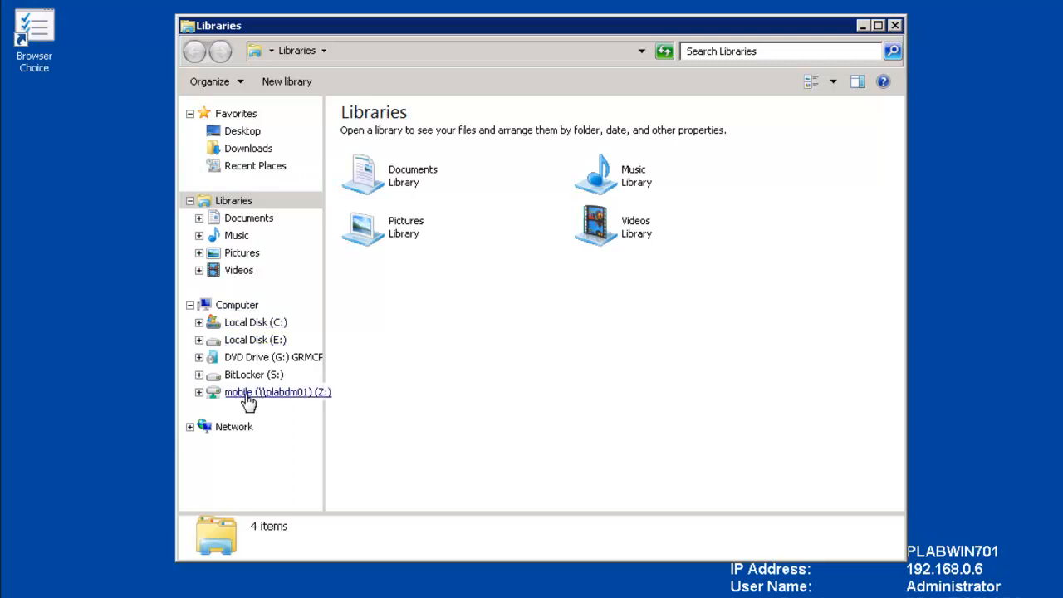
click(233, 306)
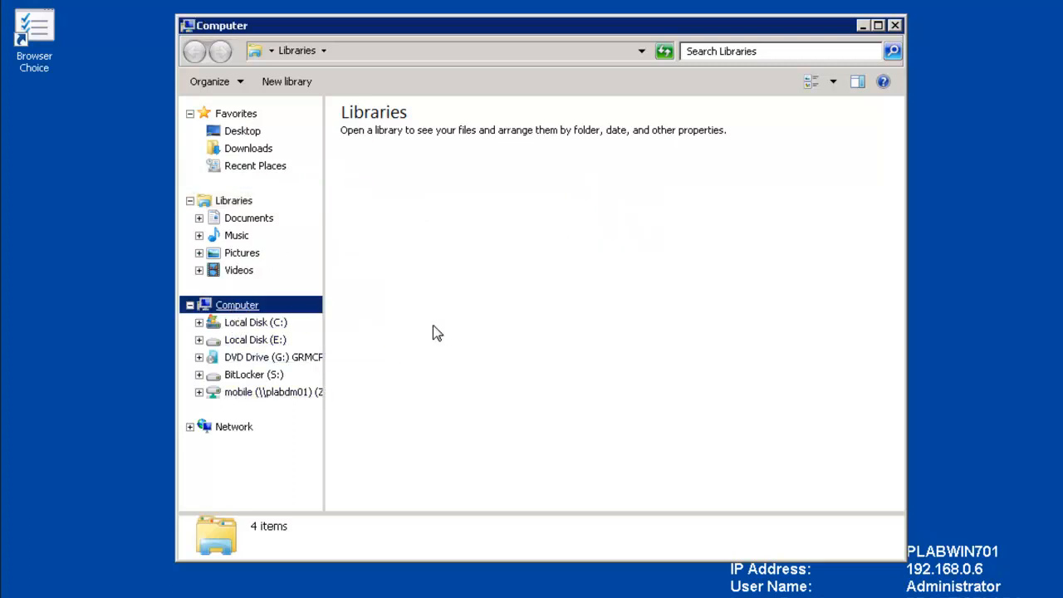
click(368, 347)
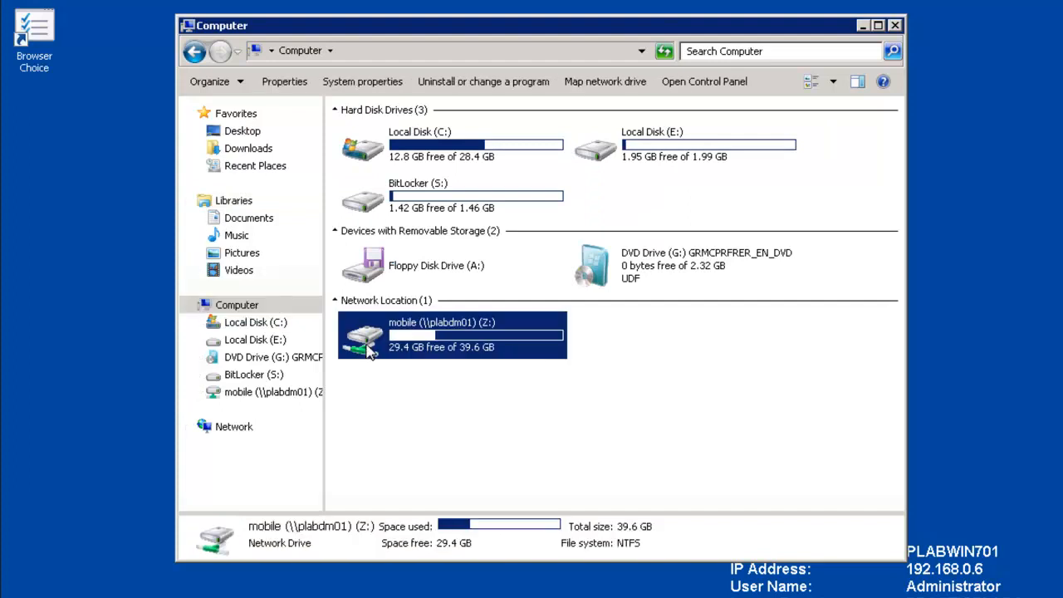
double_click(368, 350)
right_click(366, 133)
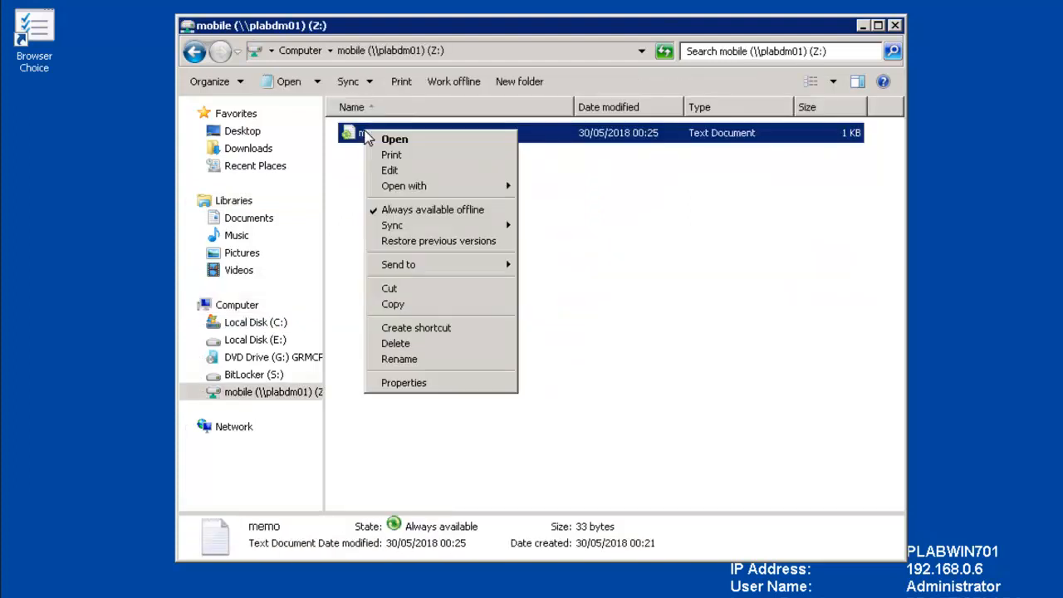
click(398, 143)
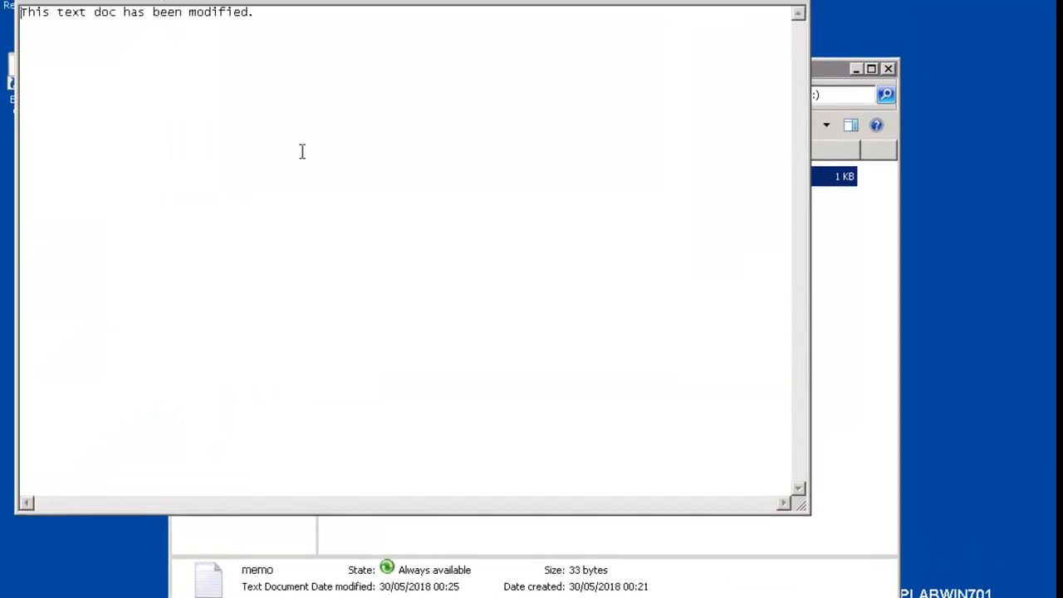
Step: Append the line 'This is a first test for volume shadow copies' to memo and save
click(276, 79)
key(Return)
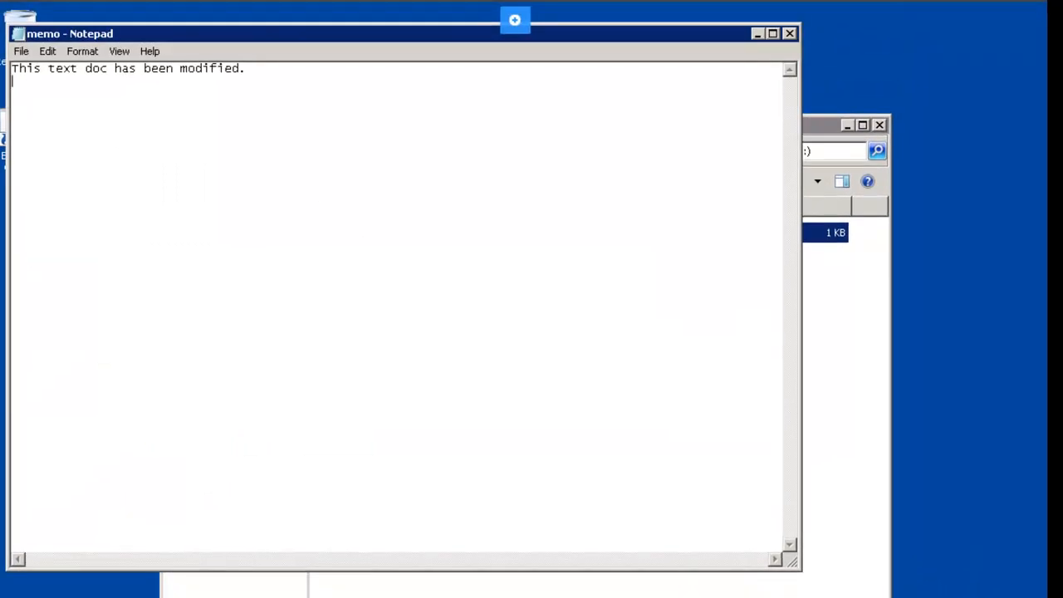
text(This is a first test for volume shadow copies.)
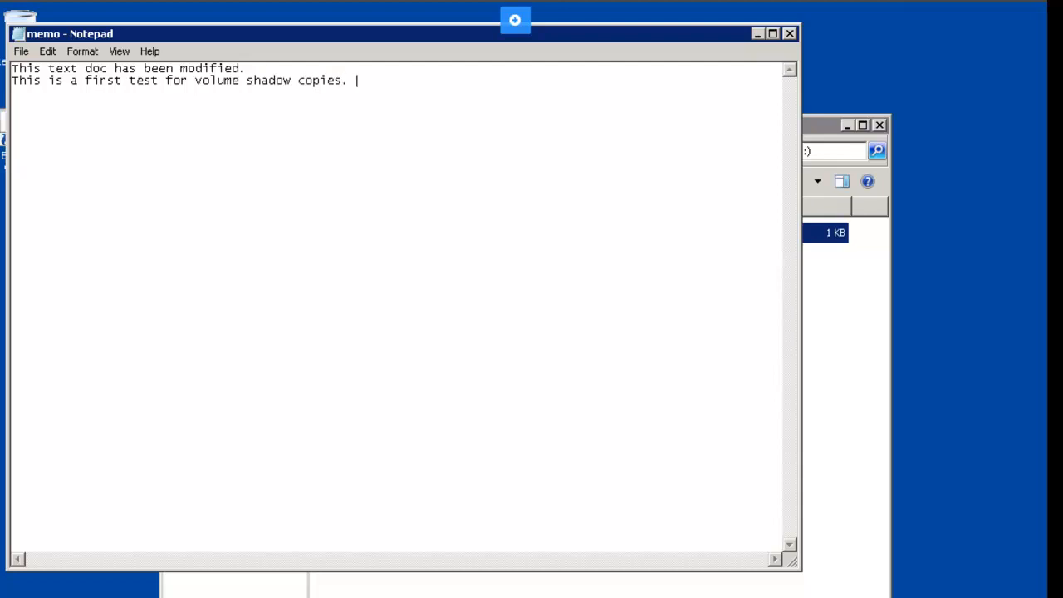
click(791, 34)
click(488, 398)
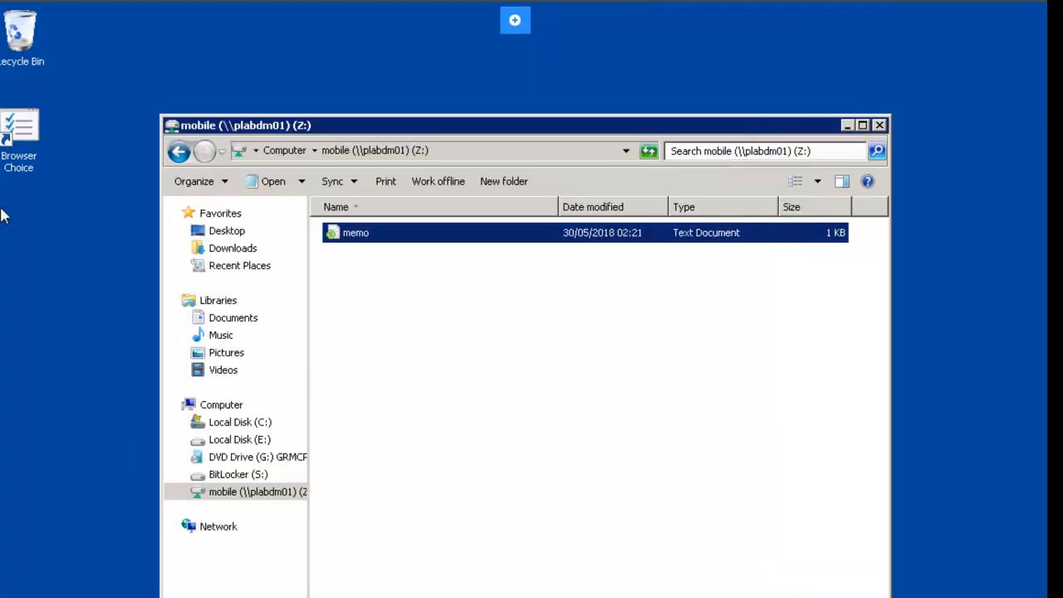
Step: Check memo's Previous Versions, showing only the 00:25 copy, then close Notepad and Properties
right_click(396, 245)
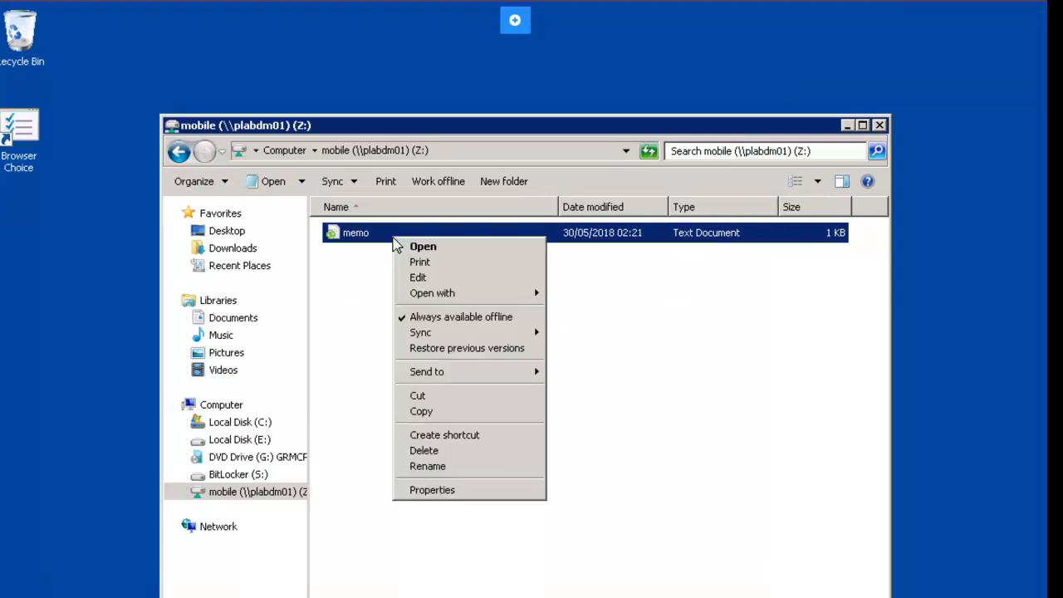
click(485, 492)
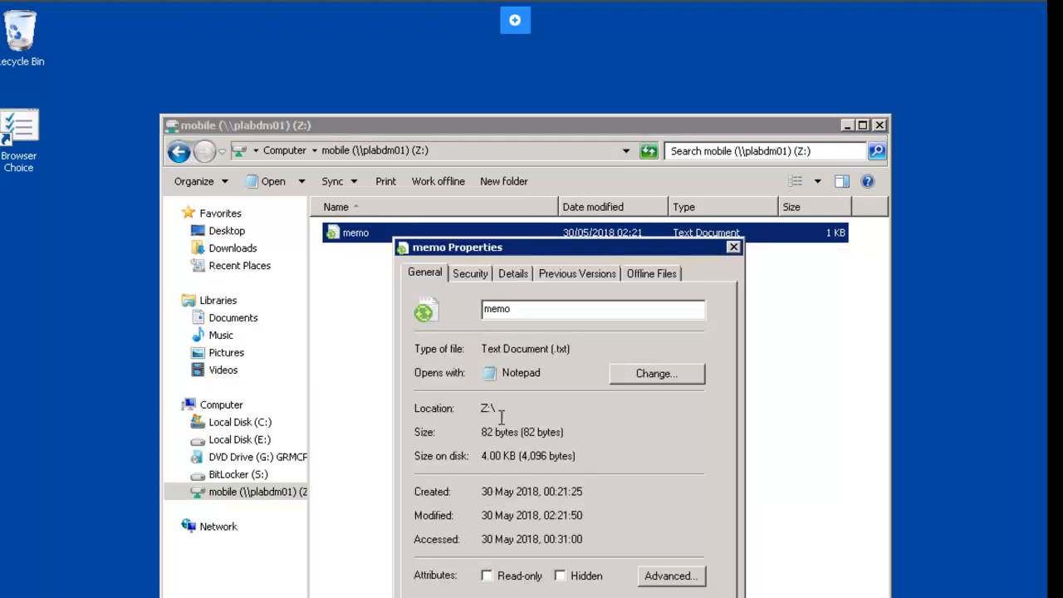
click(602, 282)
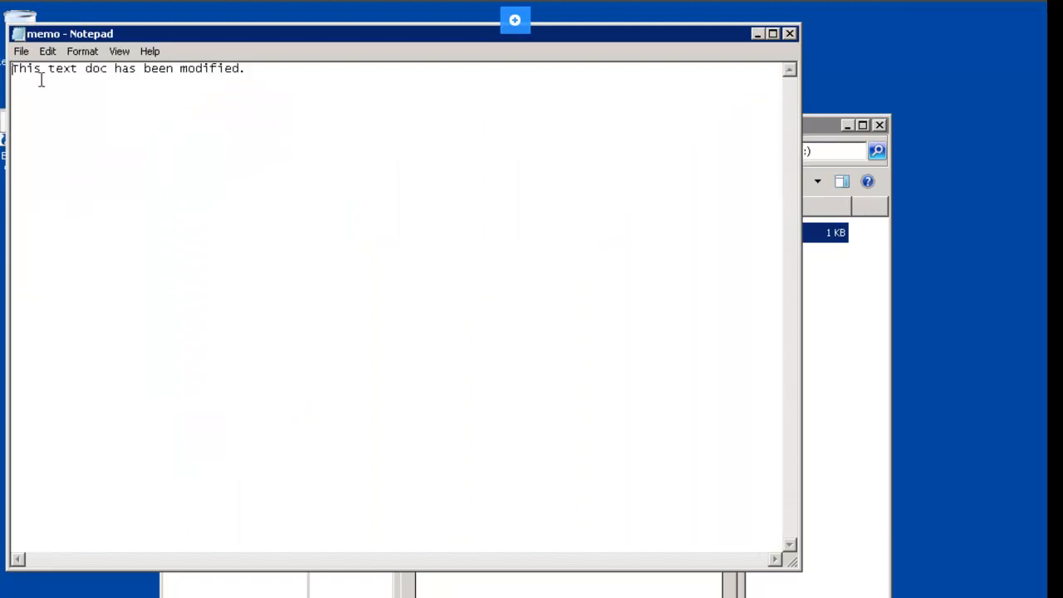
click(790, 35)
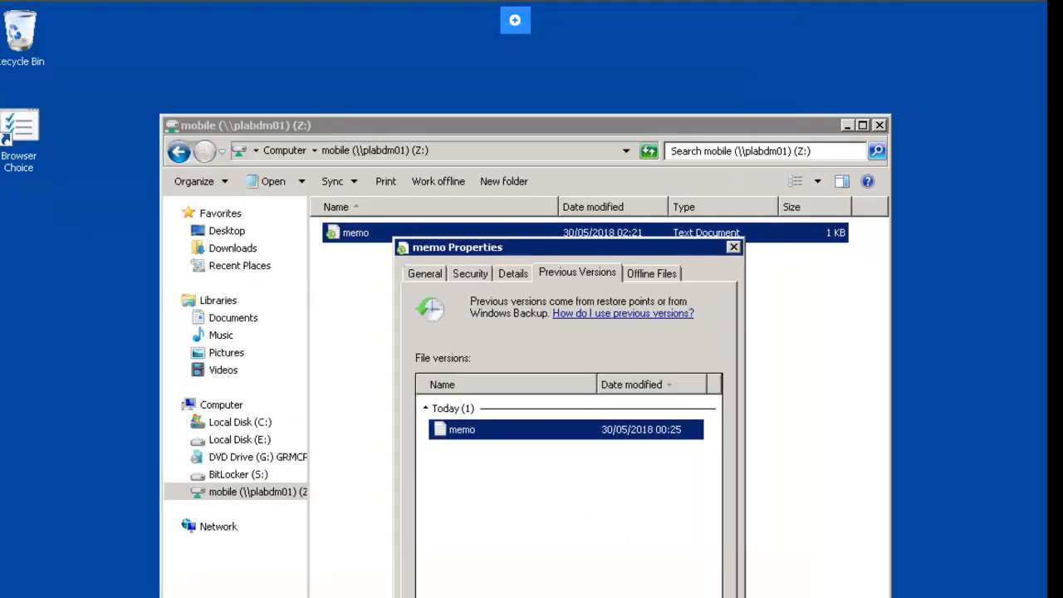
click(554, 596)
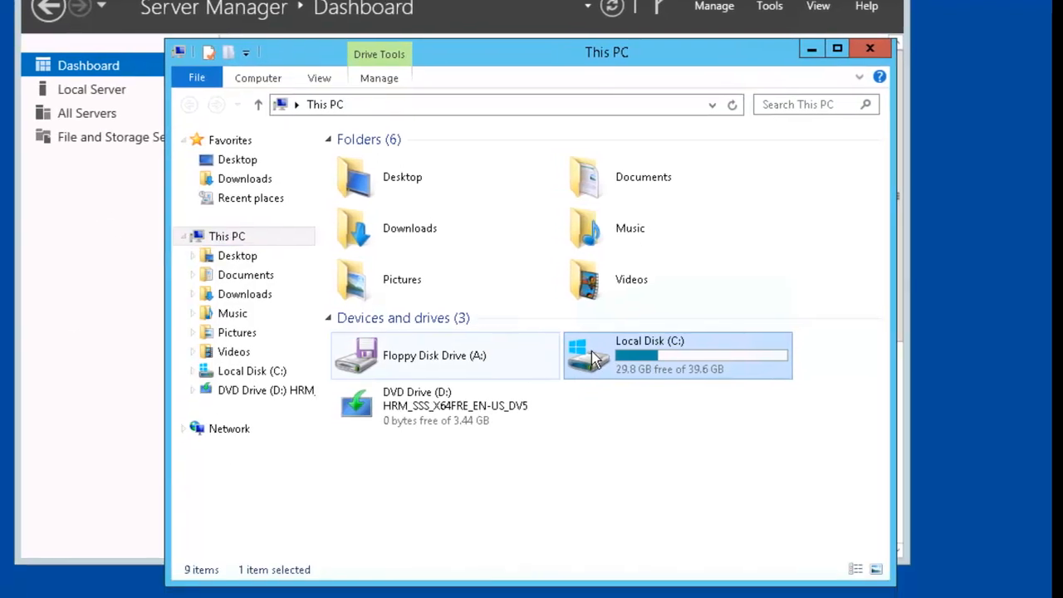
Step: Create a third shadow copy of Local Disk (C:), dated 02:24, and close Properties
right_click(587, 419)
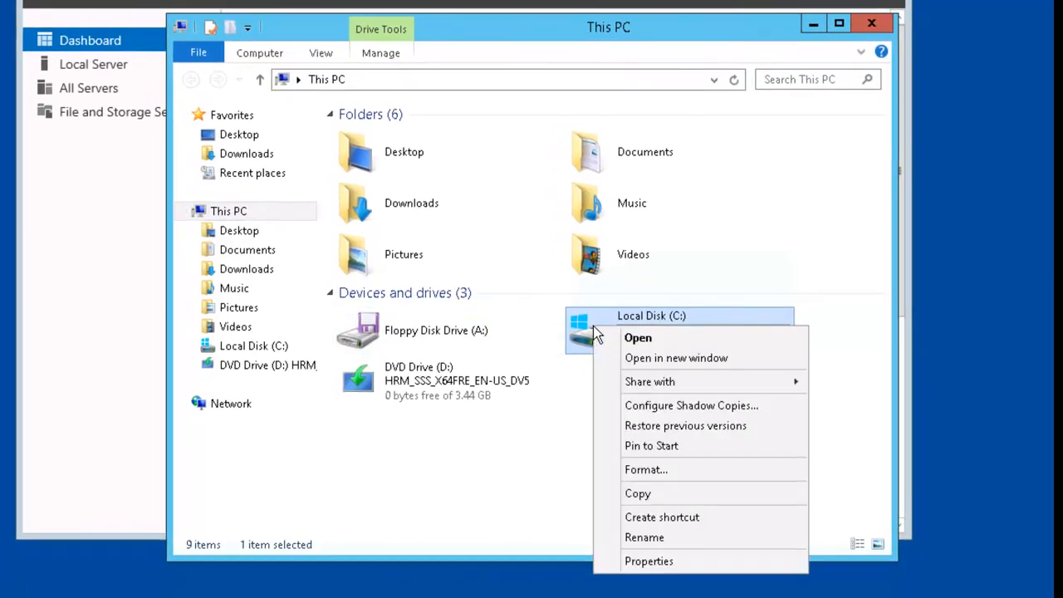
click(696, 562)
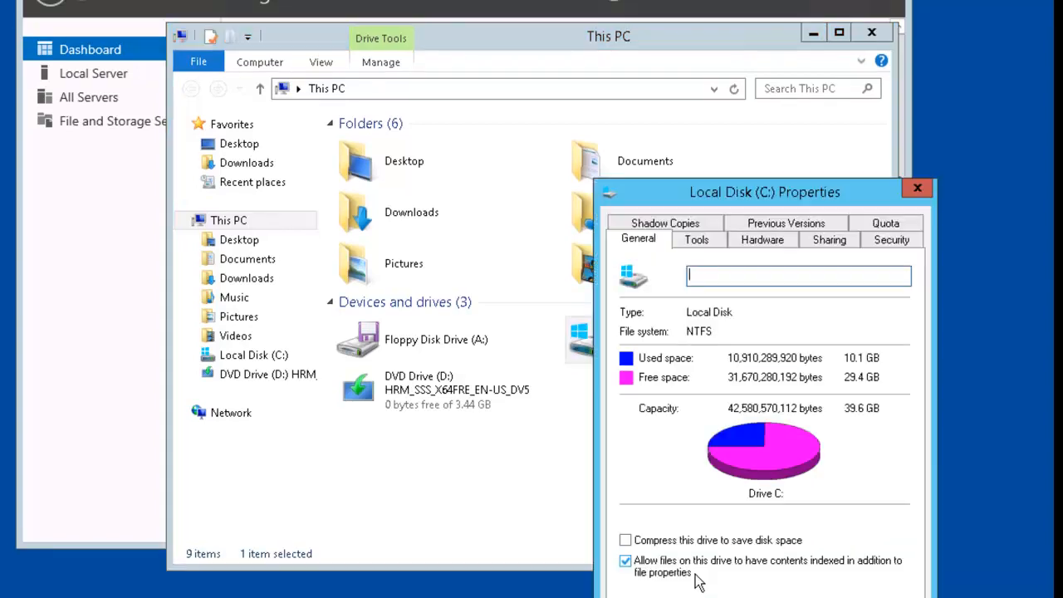
click(698, 219)
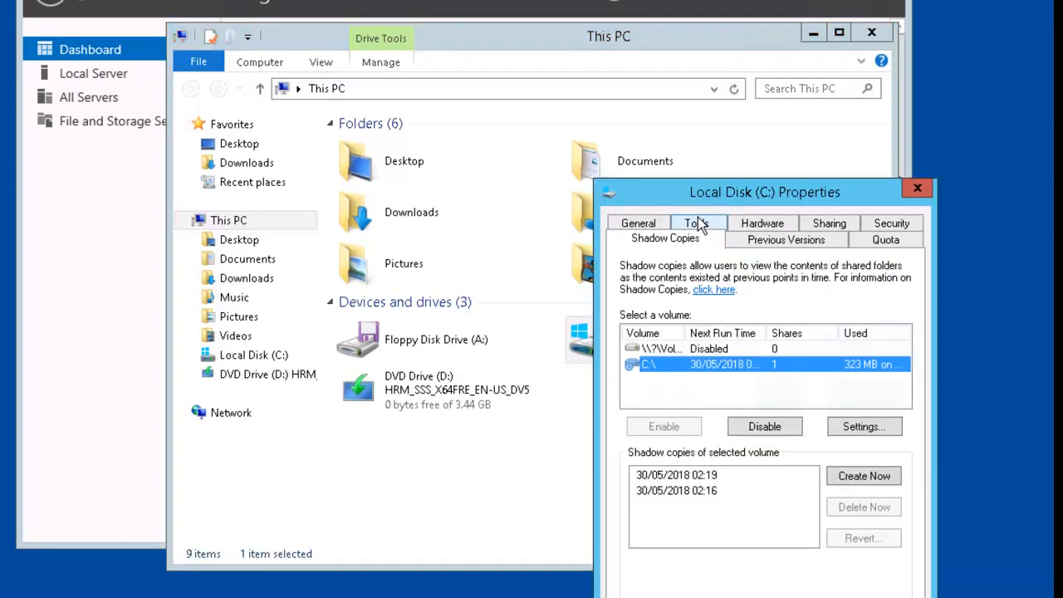
click(881, 480)
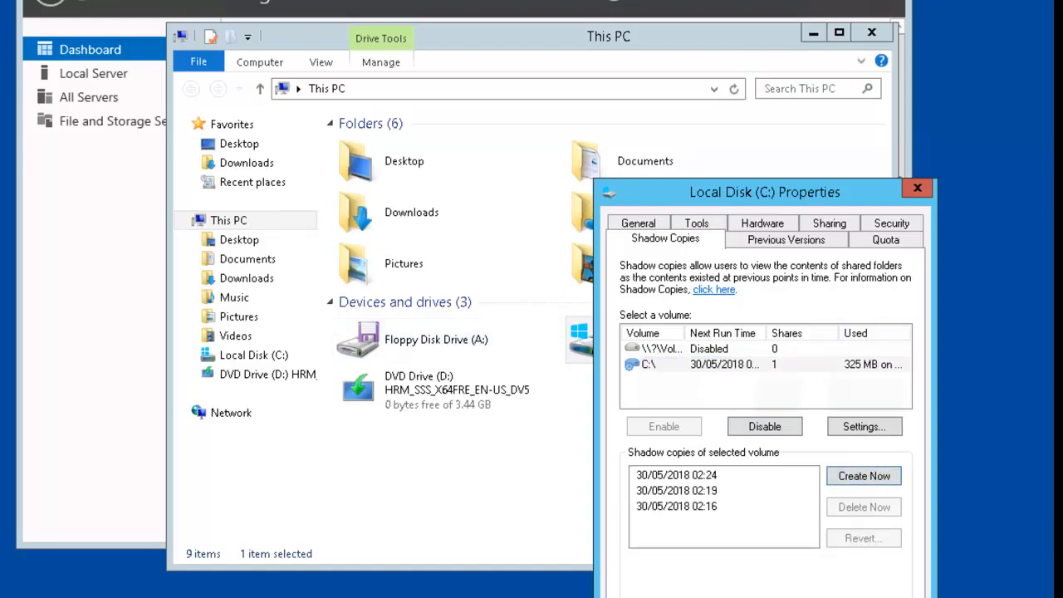
click(724, 597)
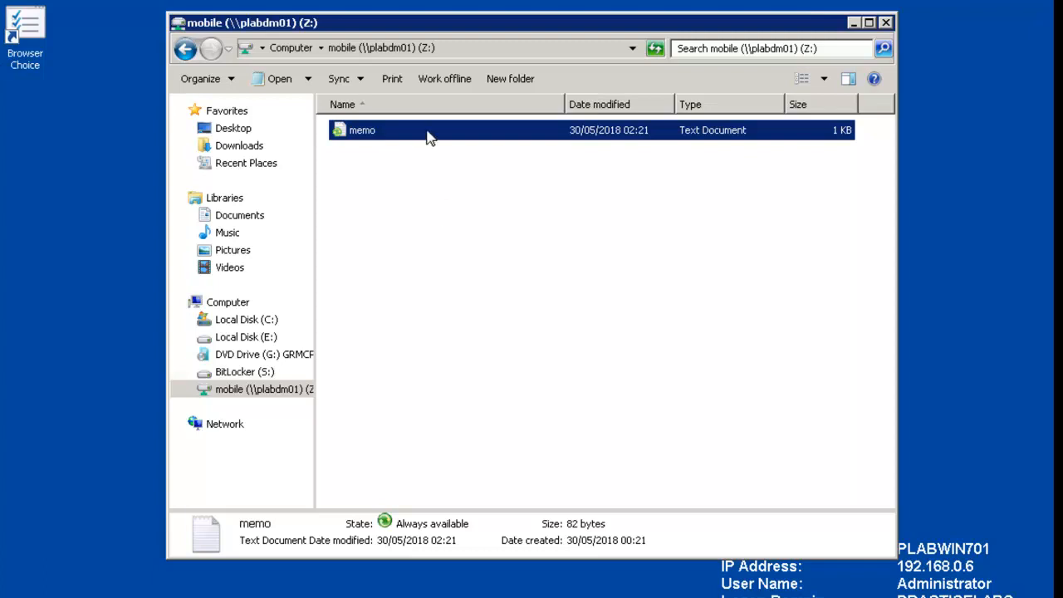
Step: Add a third line 'This is the second test for volume shadow copies.' to memo and save
right_click(428, 138)
click(450, 135)
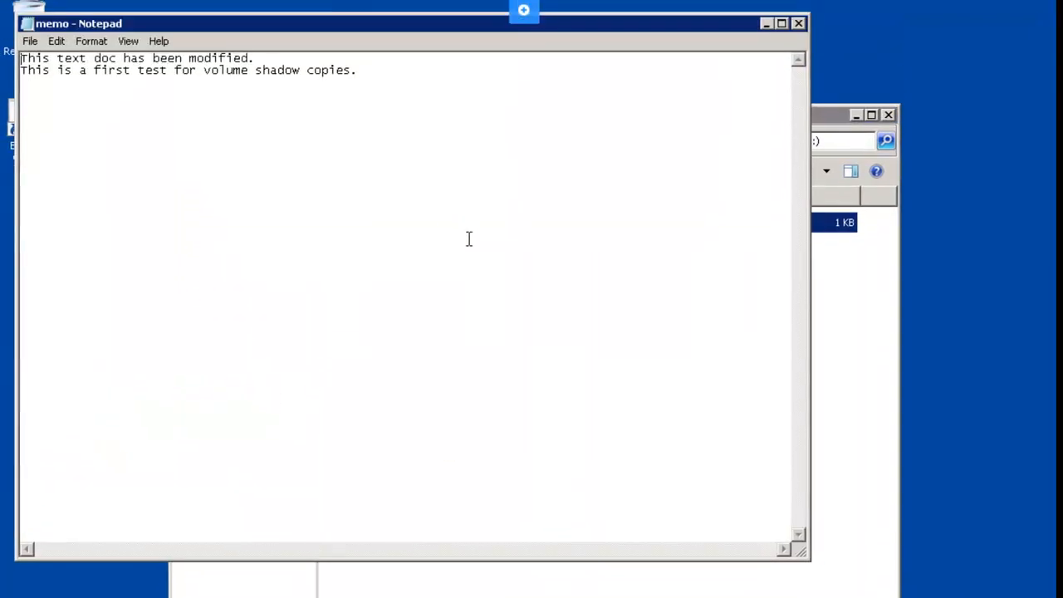
click(47, 88)
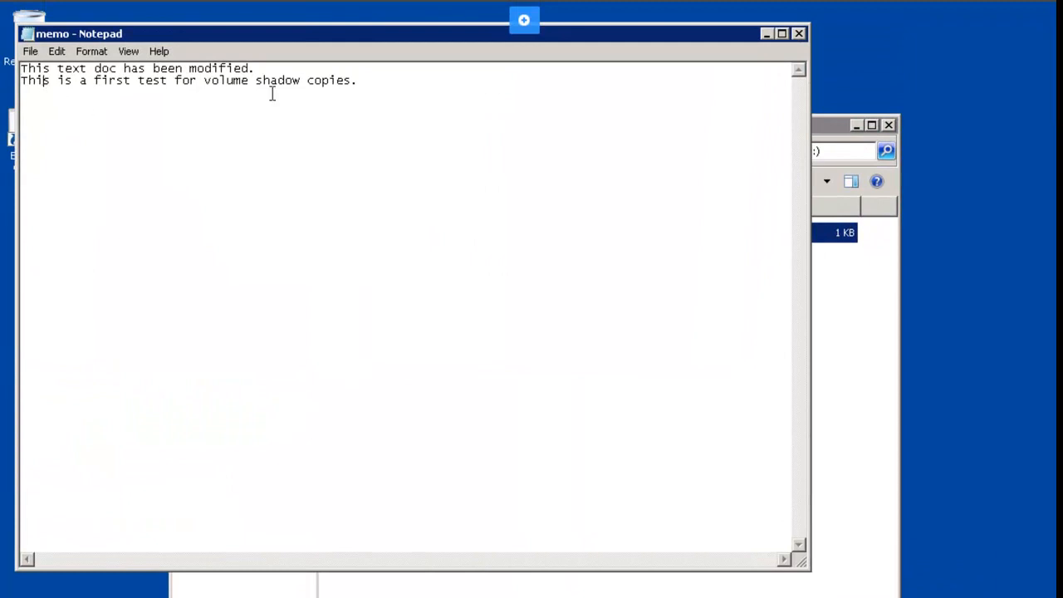
key(Return)
text(This is the second test for volume shado)
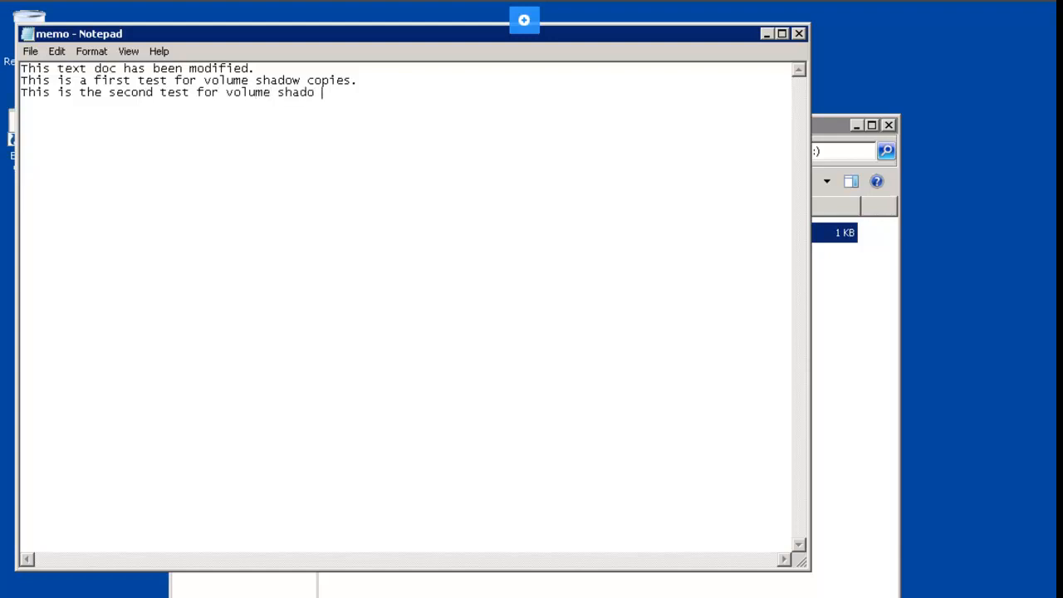
text(w copies.)
click(798, 33)
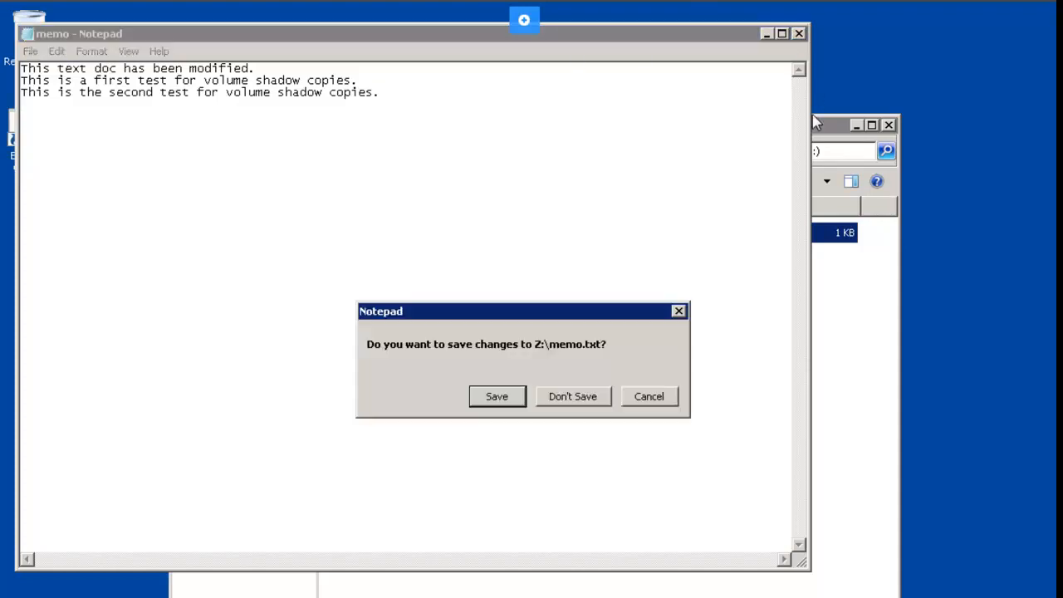
click(499, 402)
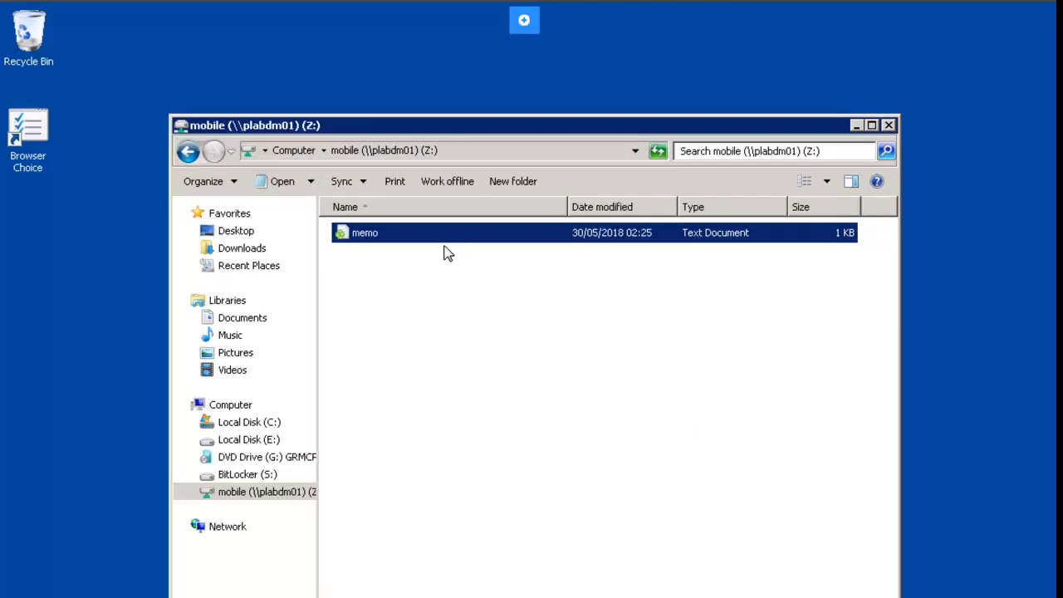
Step: Show memo's Previous Versions tab, listing the 02:21 and 00:25 copies
right_click(438, 235)
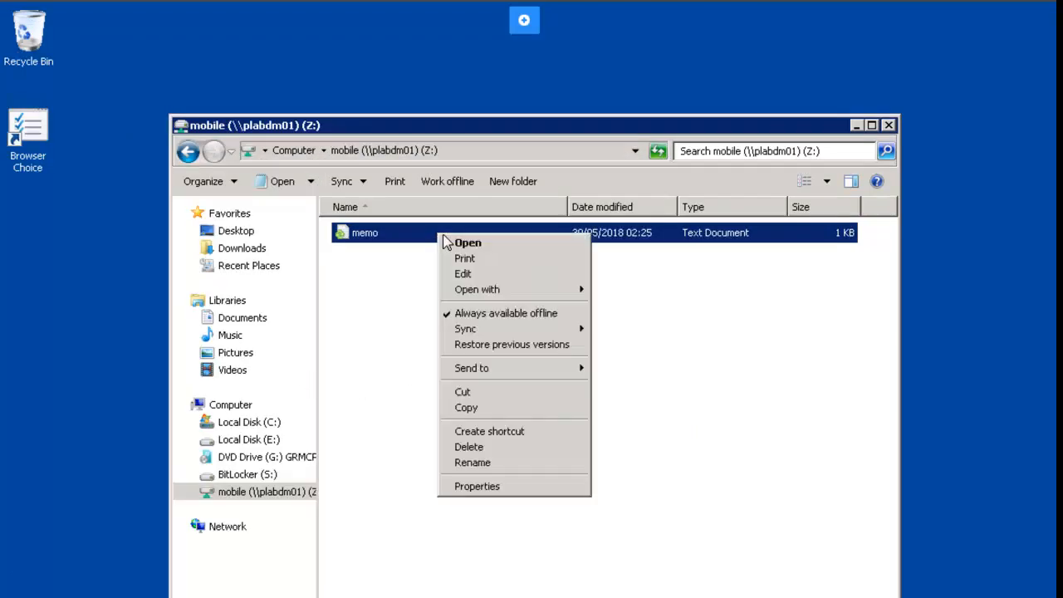
click(520, 486)
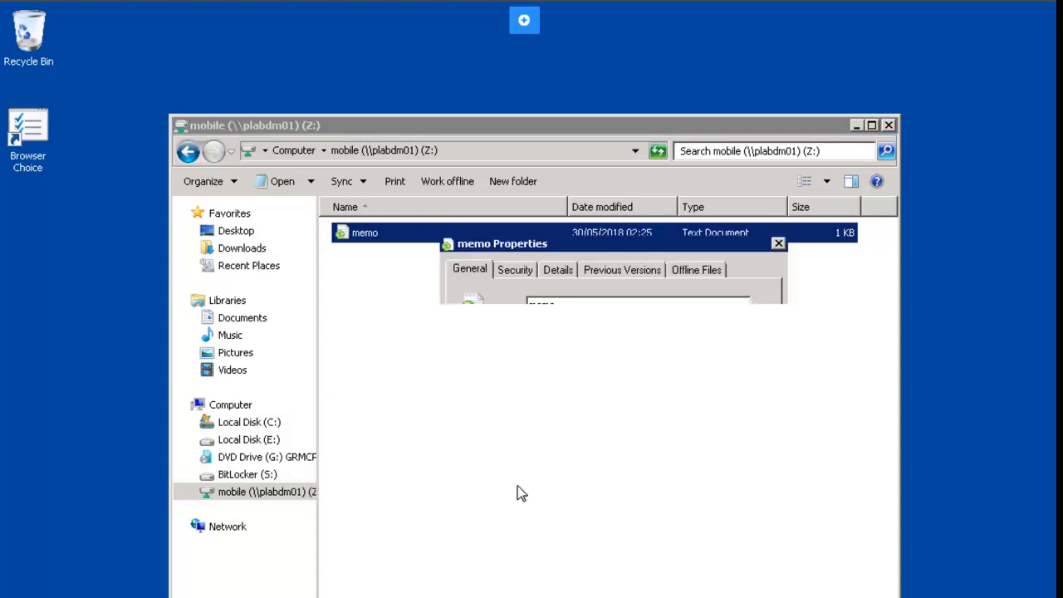
click(629, 273)
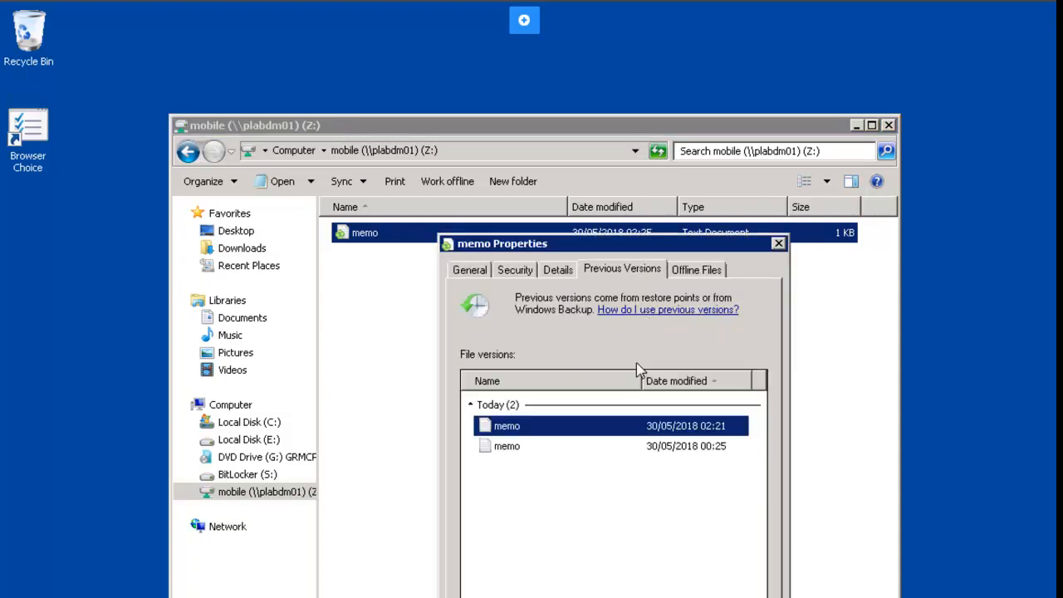
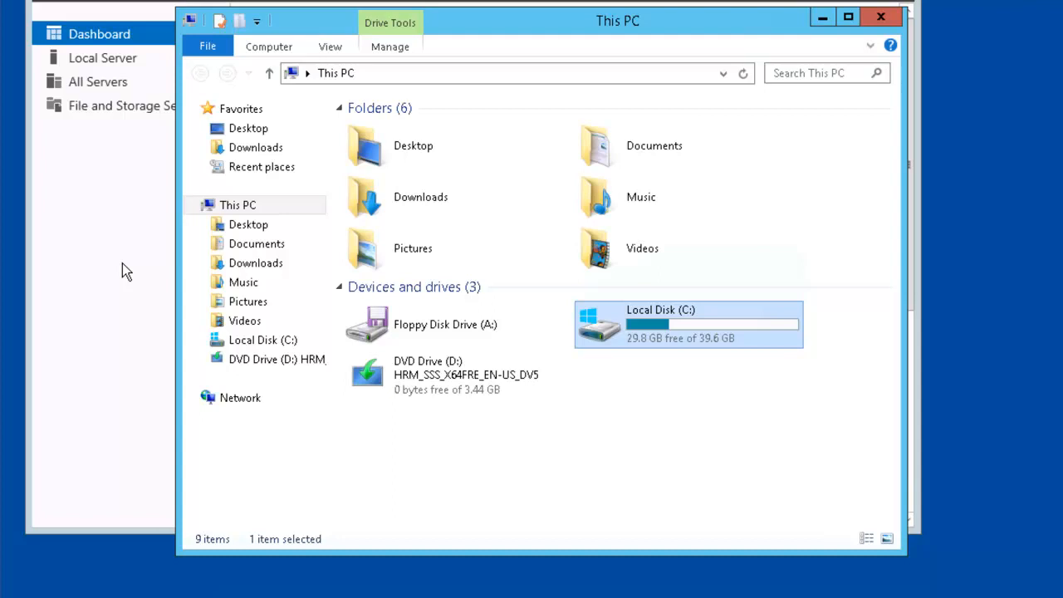
Step: Enable C: quota management, deny space over quota, and set a 20 KB limit with 15 KB warning
right_click(606, 323)
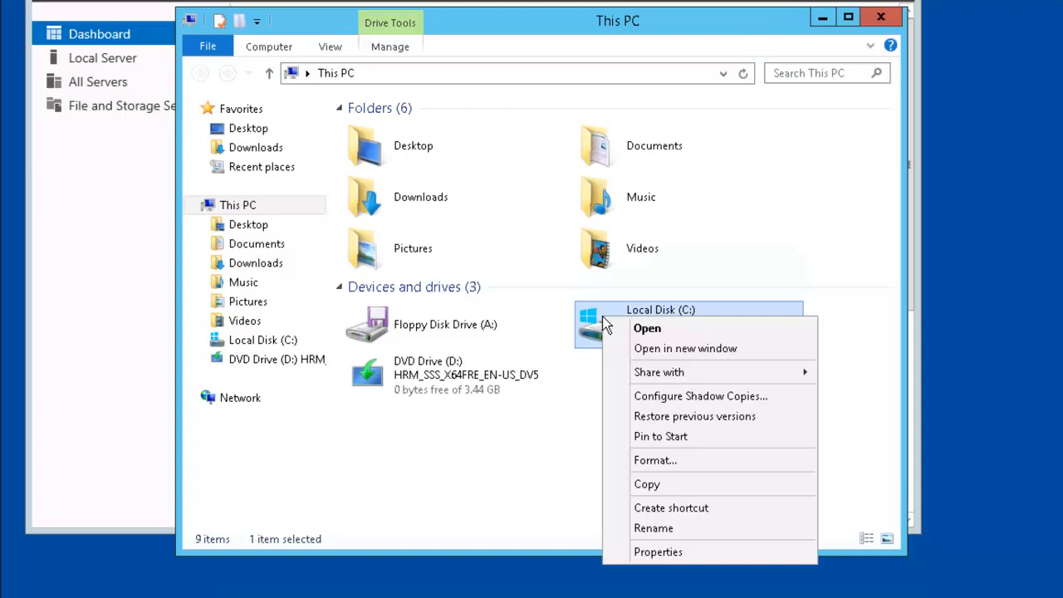
click(690, 553)
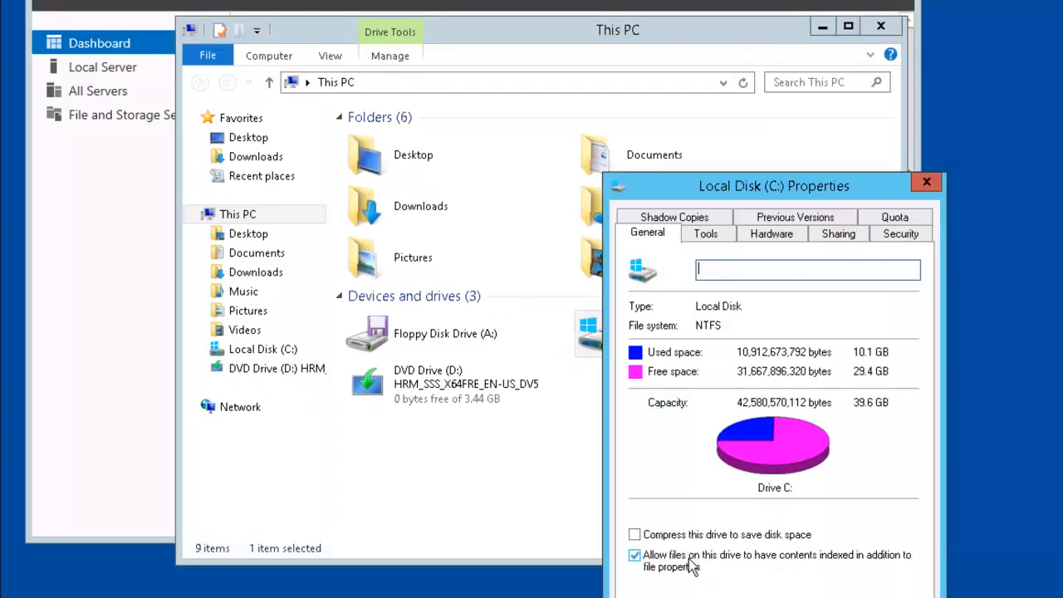
click(920, 219)
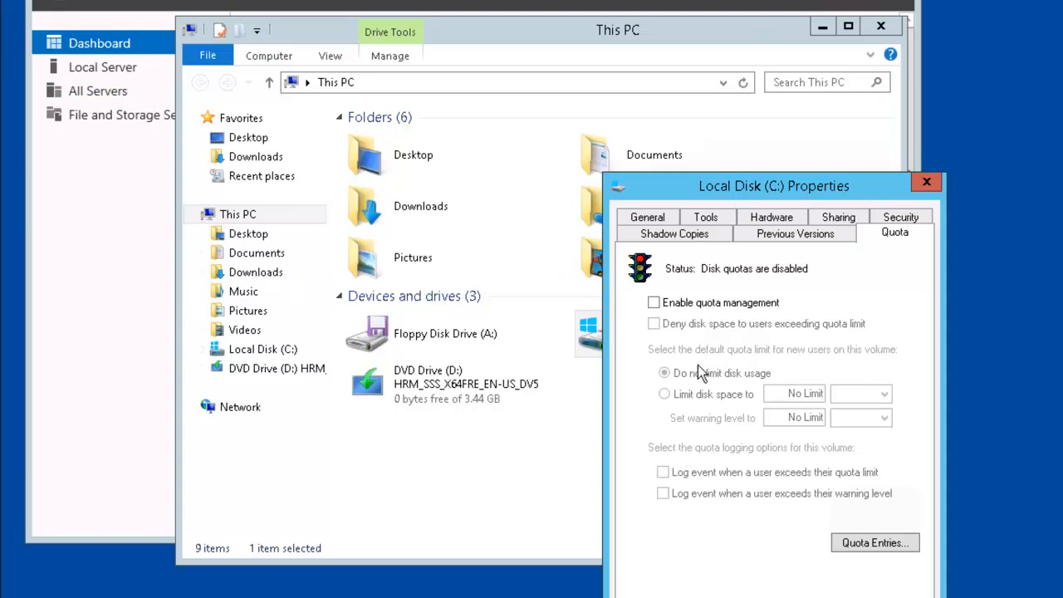
click(654, 304)
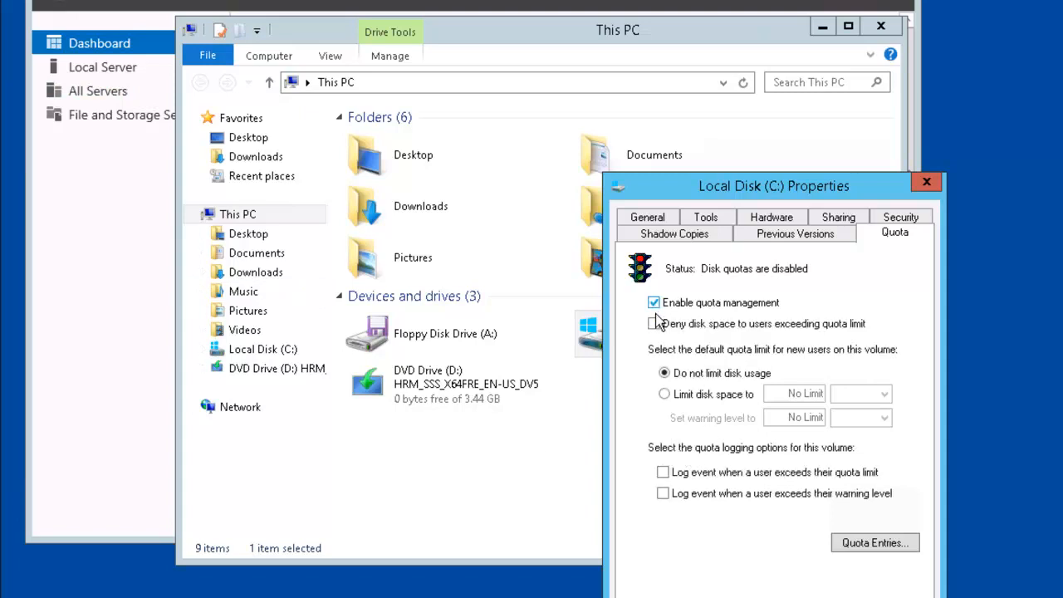
click(654, 327)
click(664, 394)
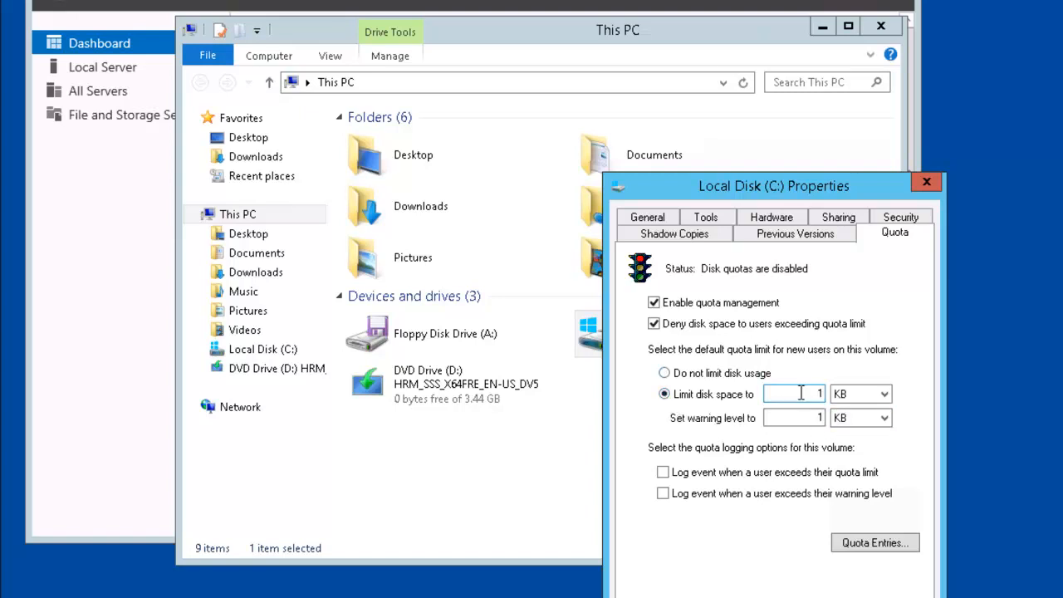
drag(802, 394, 847, 395)
text(20)
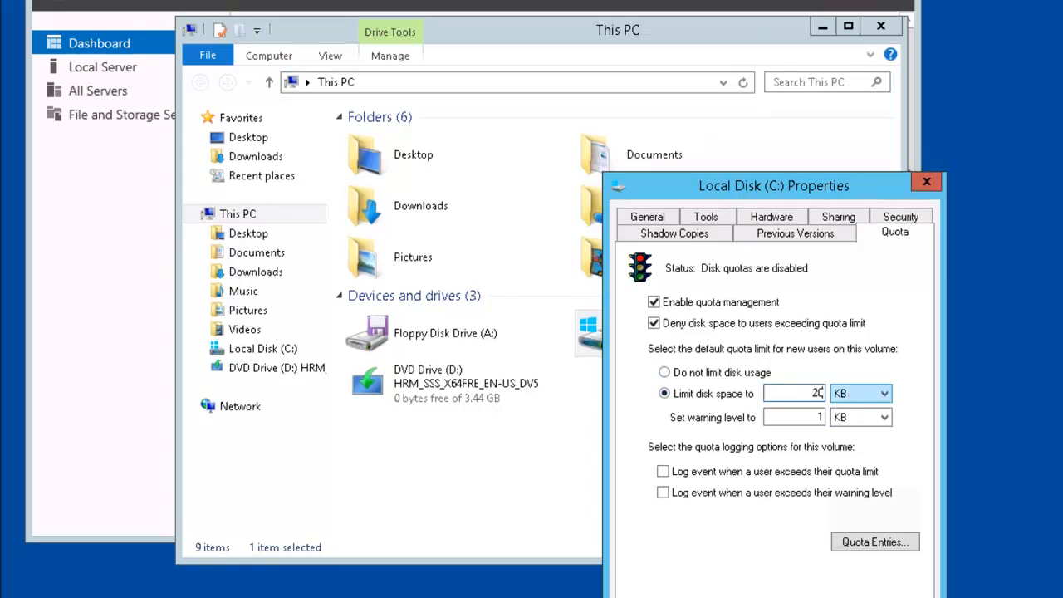
drag(816, 417, 835, 416)
text(15)
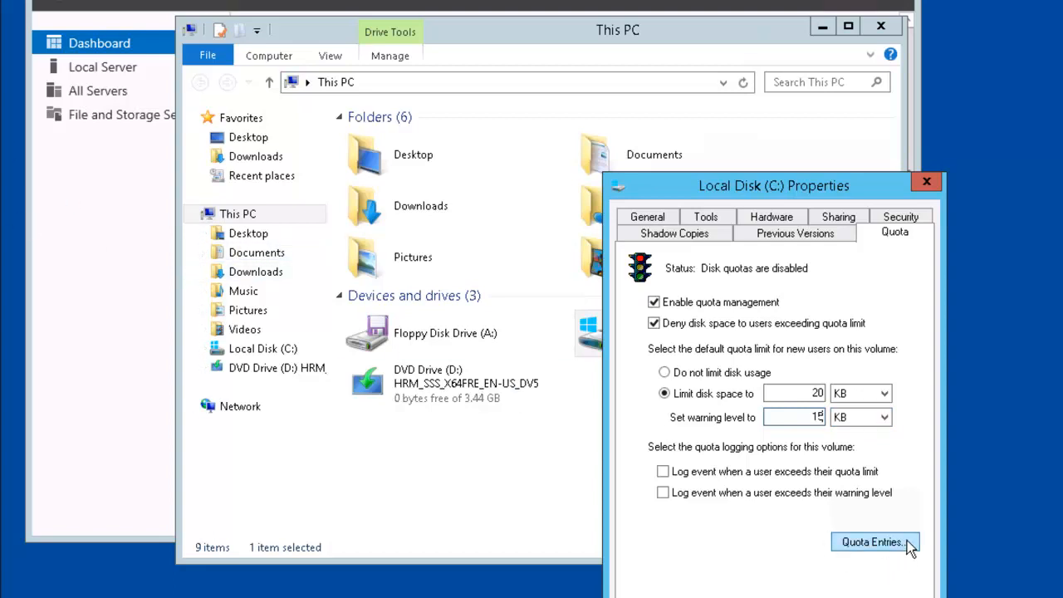
Step: Add a quota entry for the two users limiting them to 100 KB with a 95 KB warning
click(872, 542)
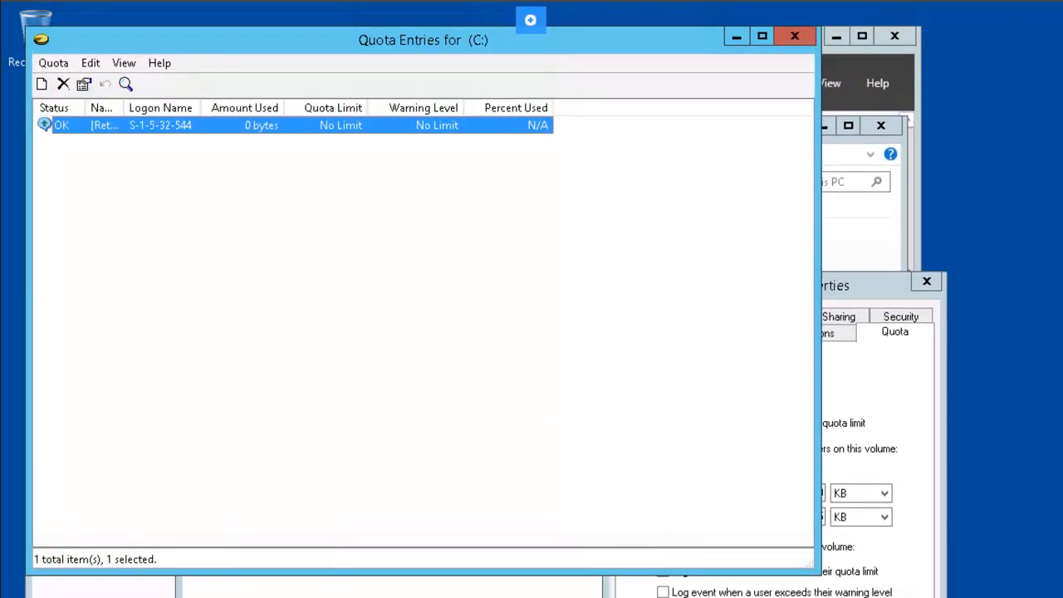
click(42, 85)
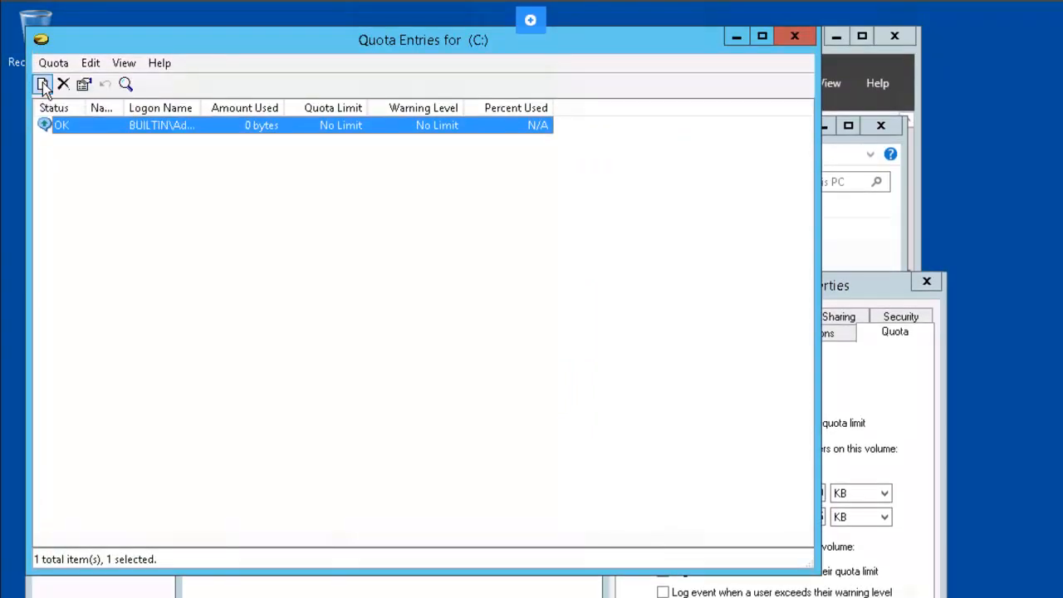
text(joh)
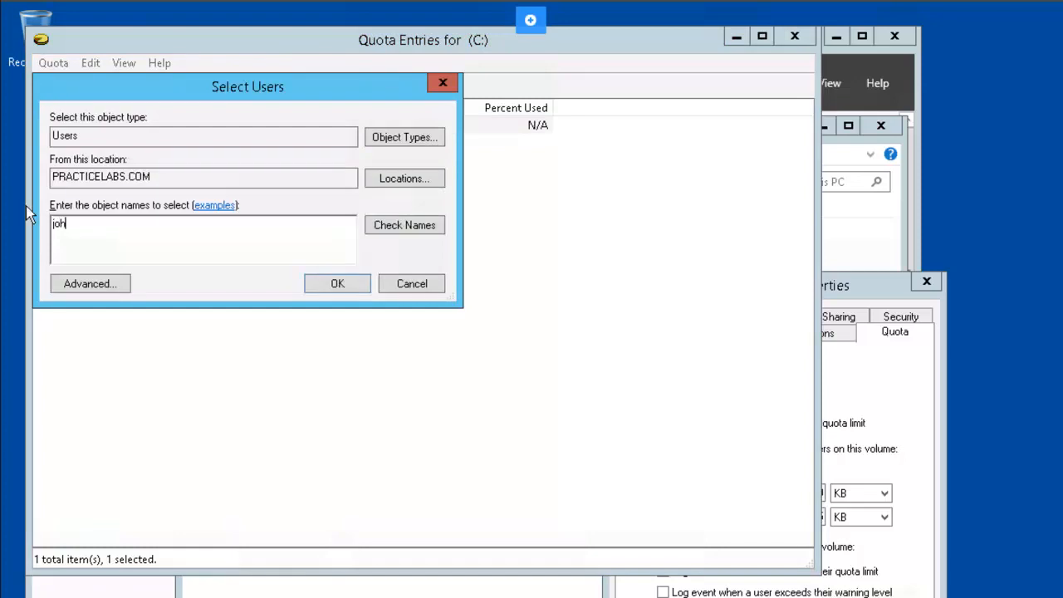
text(n.)
text( lisa)
click(350, 287)
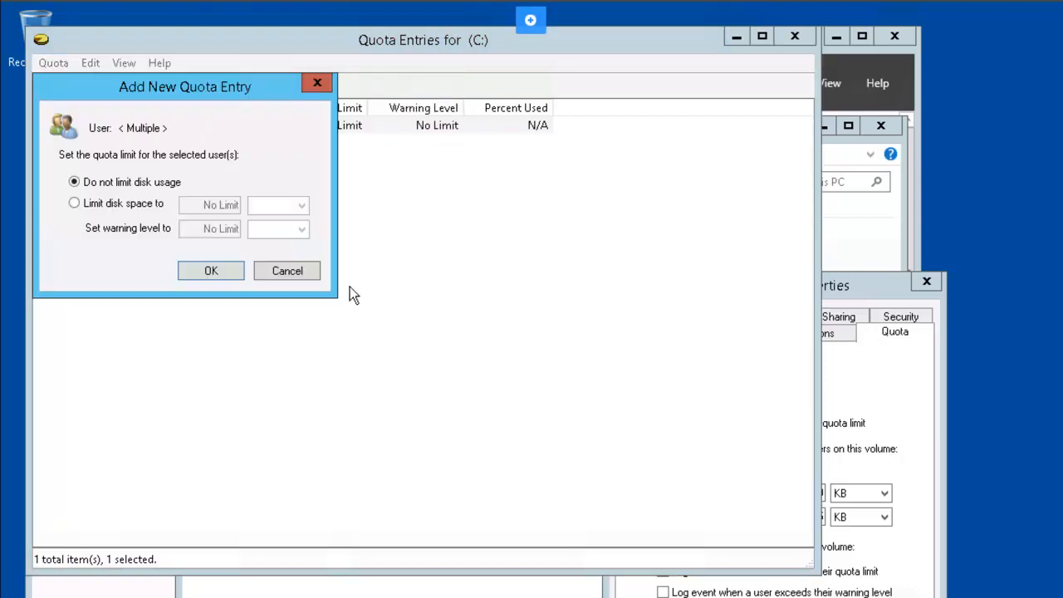
click(74, 204)
drag(226, 209, 247, 212)
text(100)
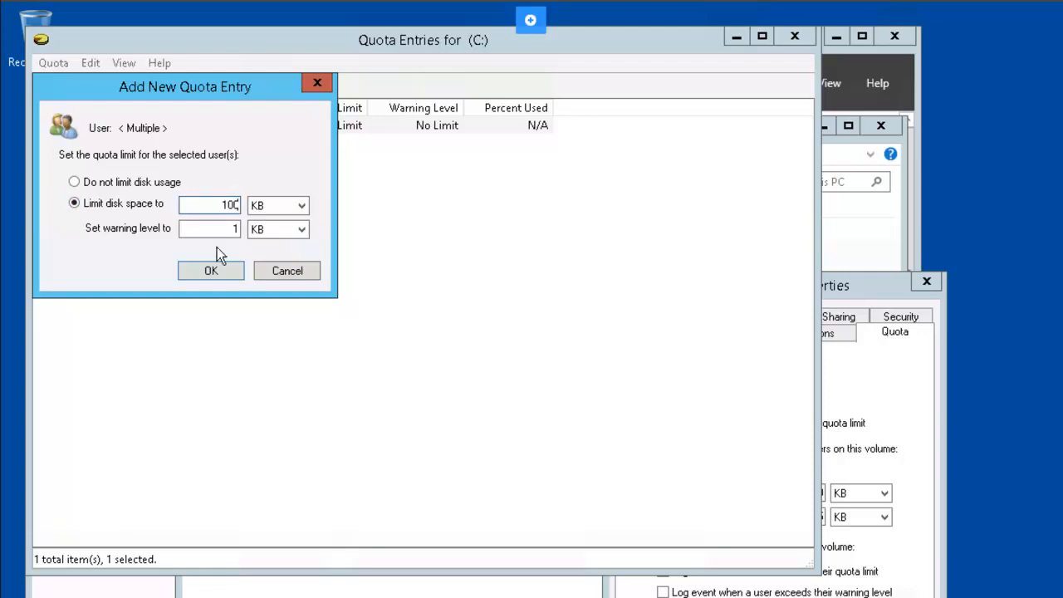
drag(220, 231, 260, 234)
text(95)
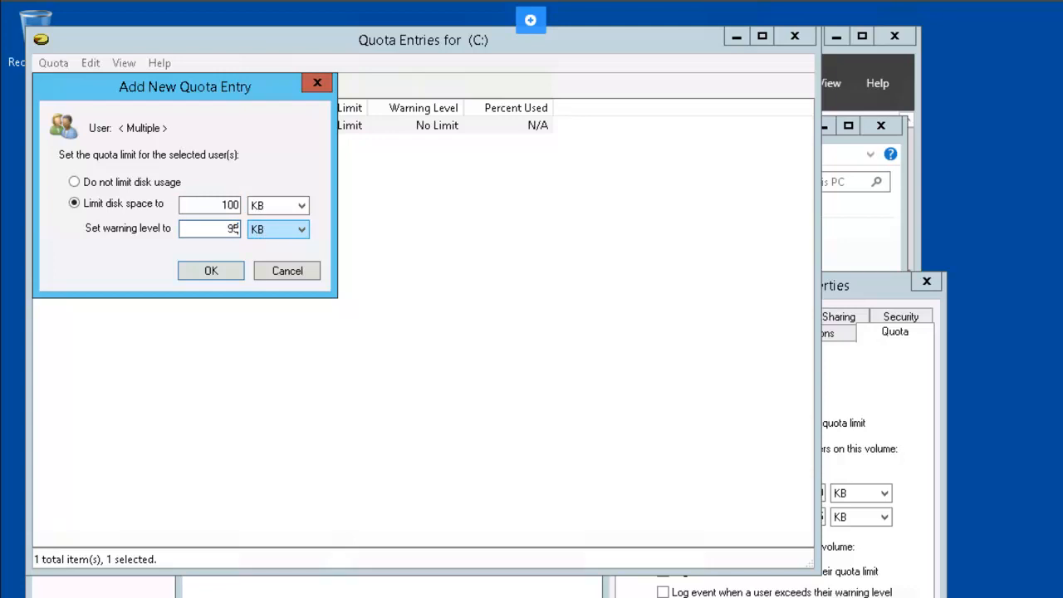
click(219, 278)
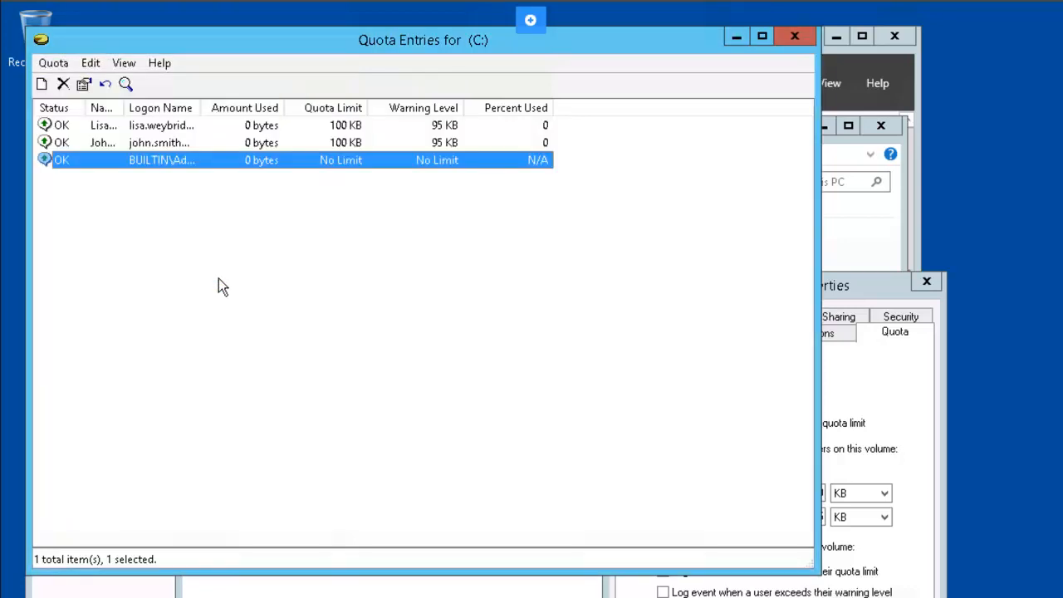
Step: Apply the drive C: quota settings and confirm enabling the quota system
click(863, 290)
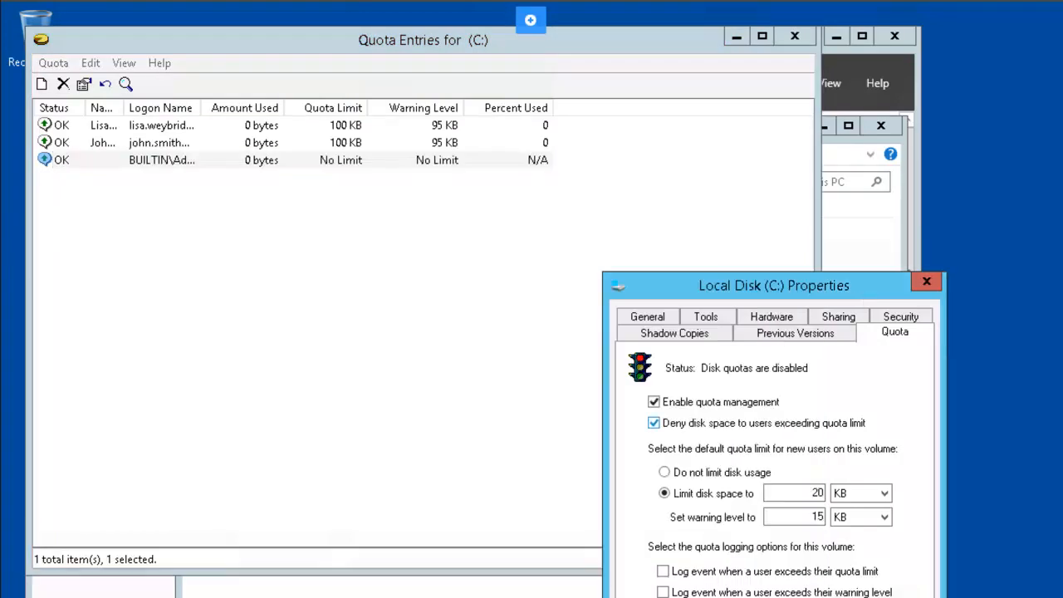
click(721, 596)
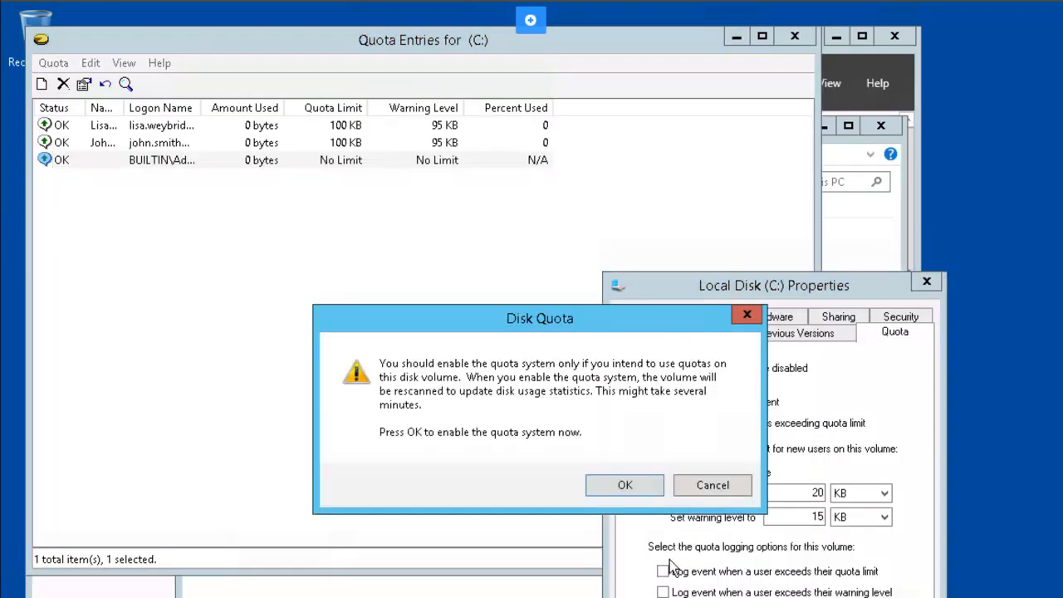
click(616, 484)
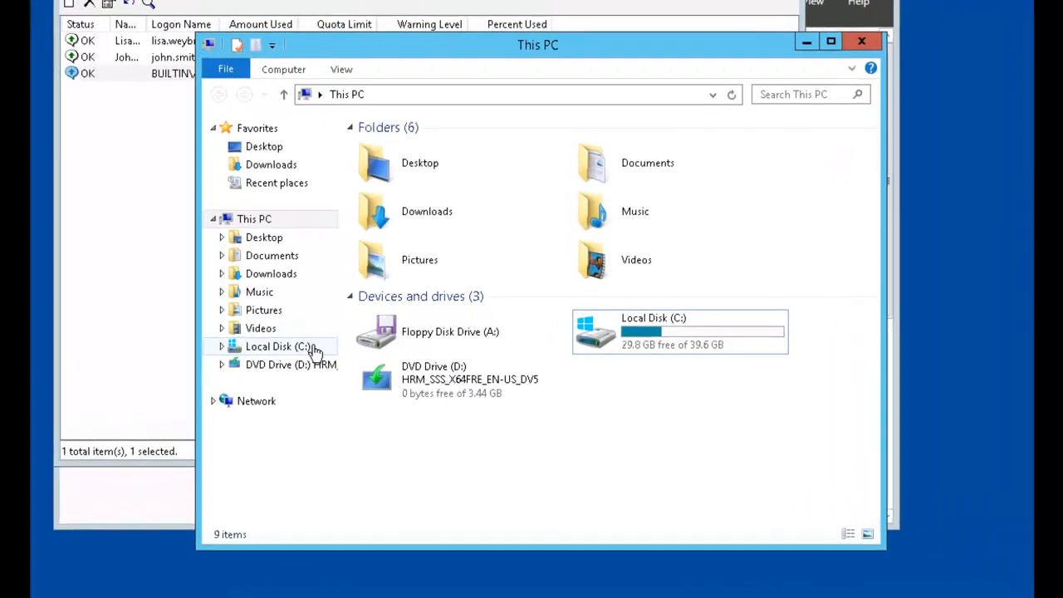
Step: Create a new folder named 'marketing' at the root of Local Disk (C:)
right_click(315, 350)
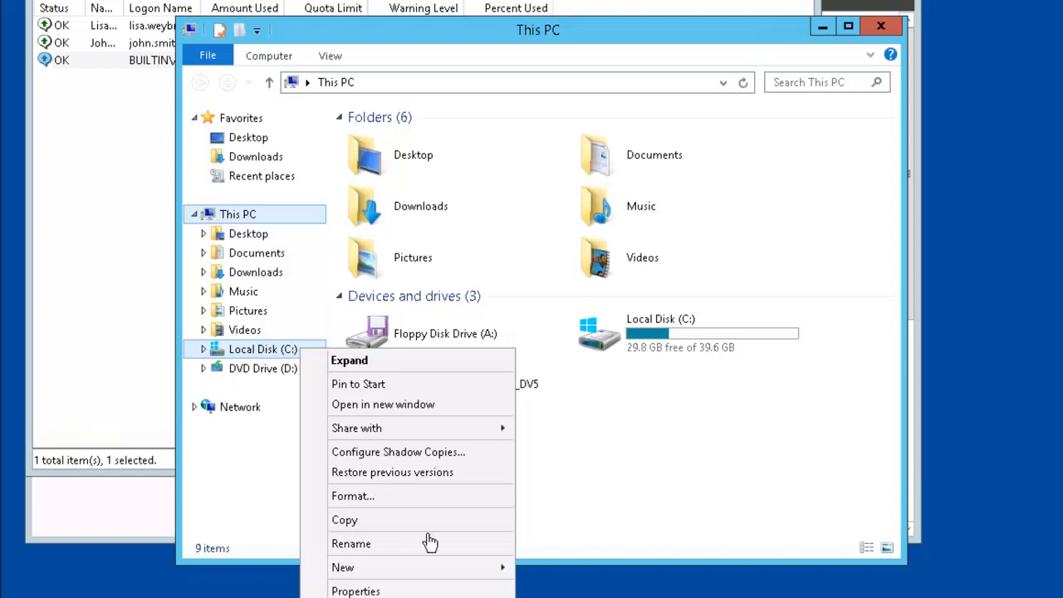
mouse_move(468, 573)
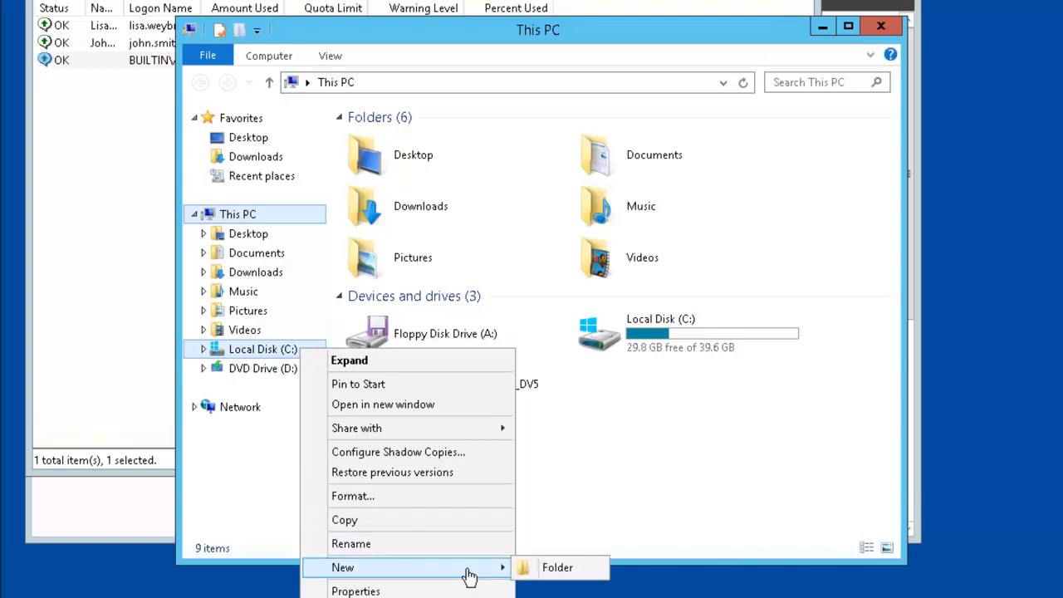
click(552, 571)
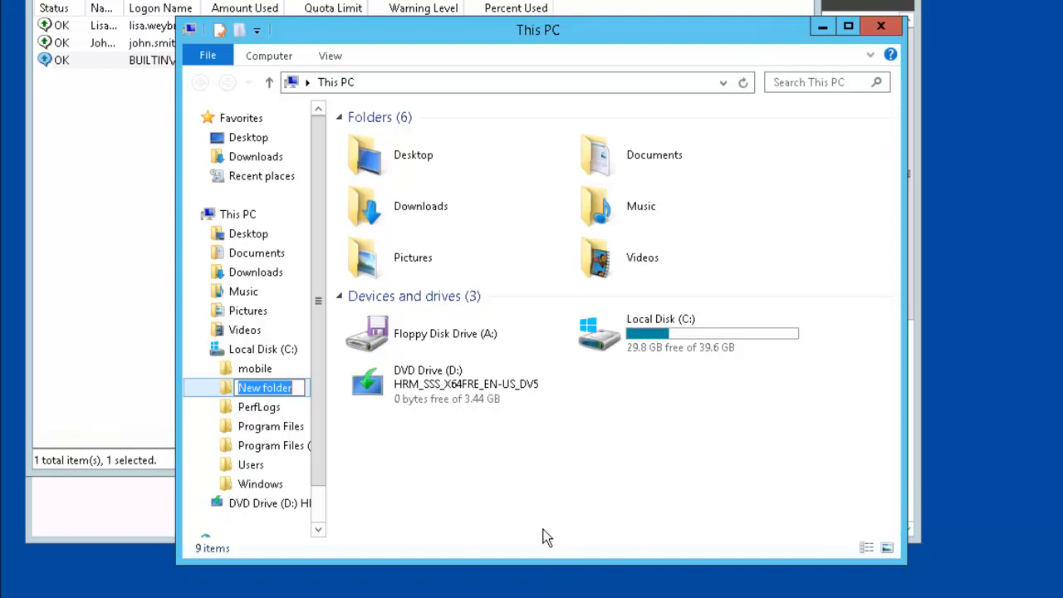
text(ma)
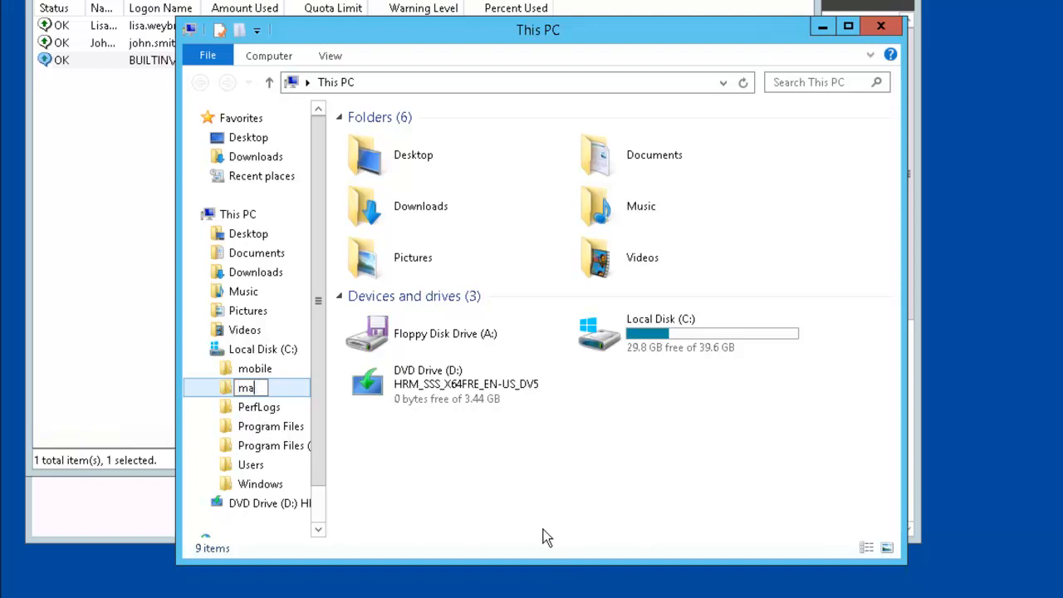
text(rketing)
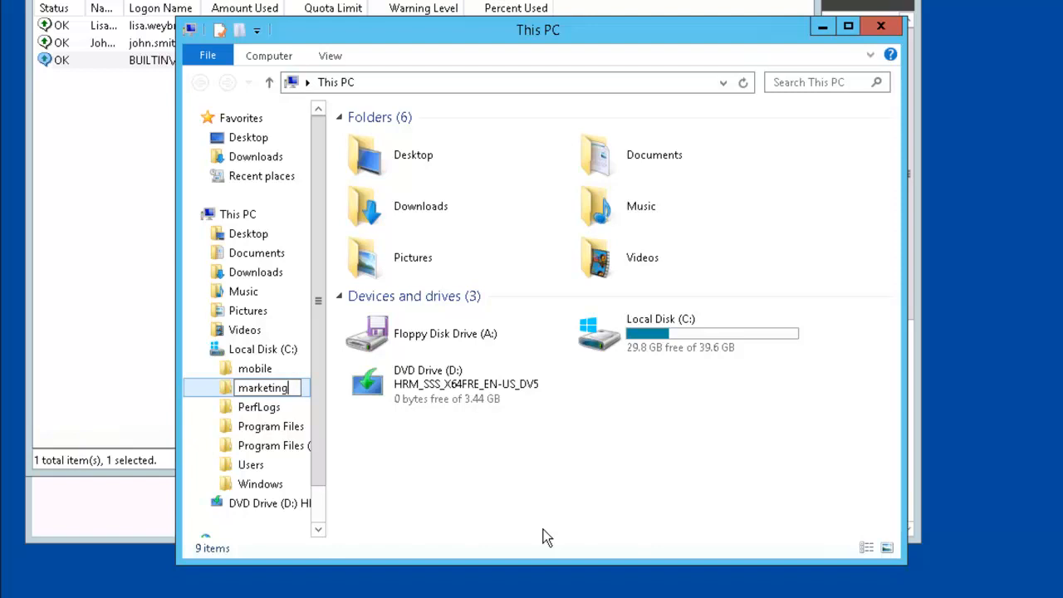
key(Return)
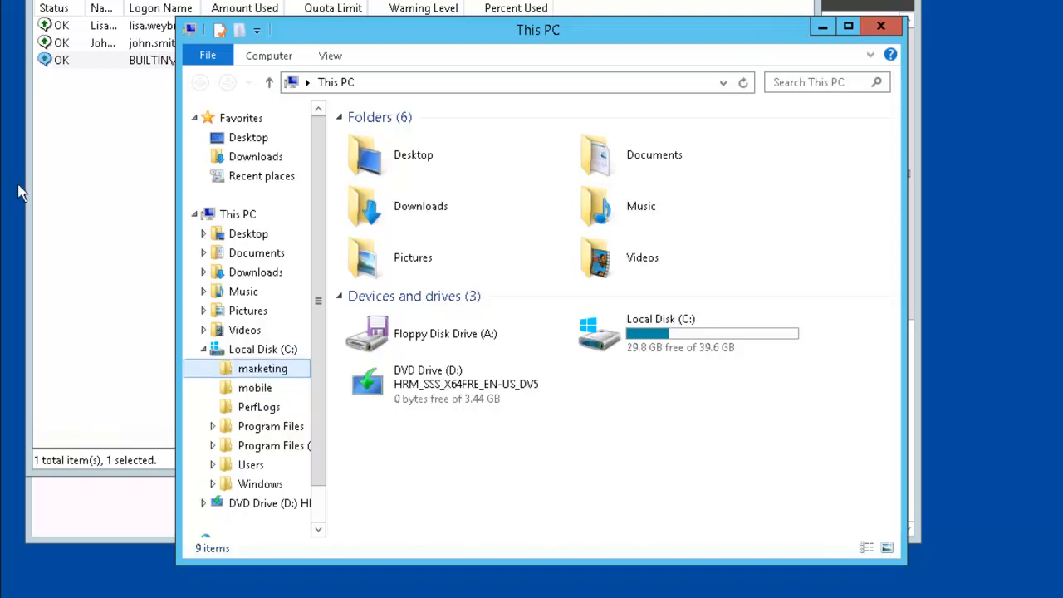
Step: Share the marketing folder through Advanced Sharing, granting Everyone Full Control permission
right_click(273, 375)
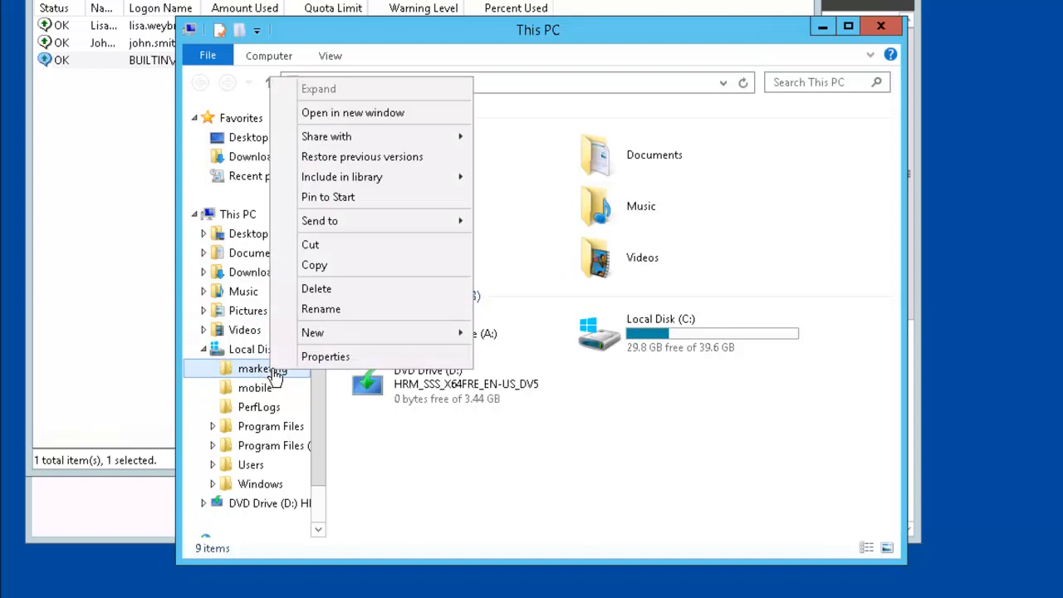
click(370, 357)
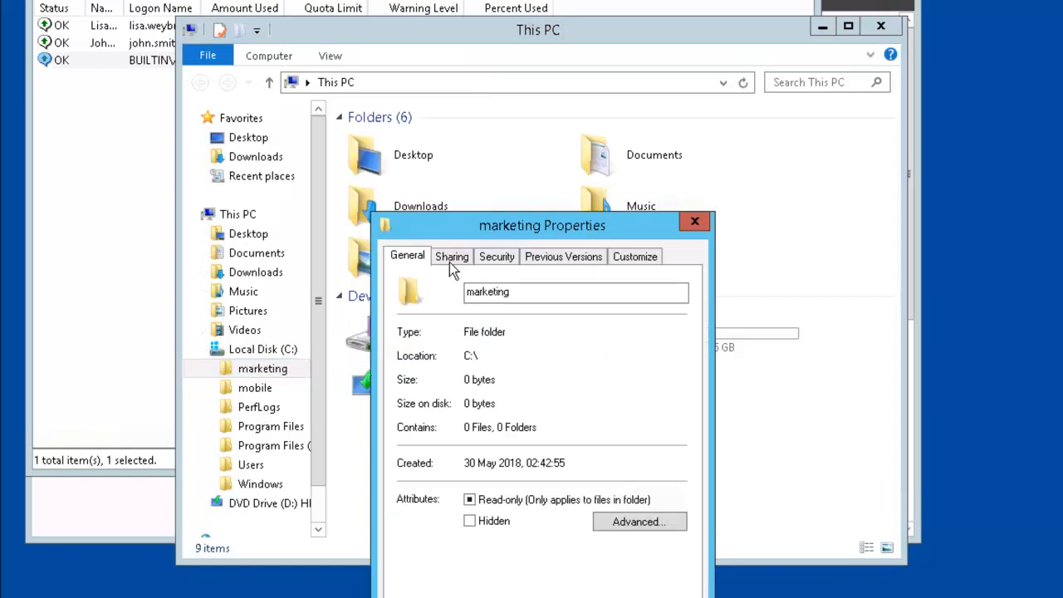
click(449, 263)
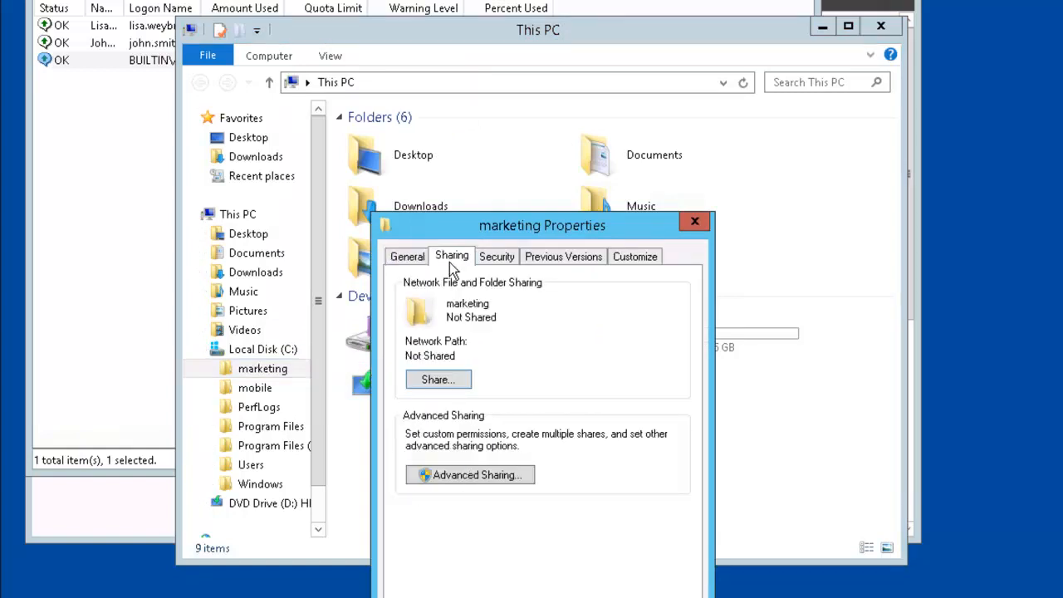
click(522, 475)
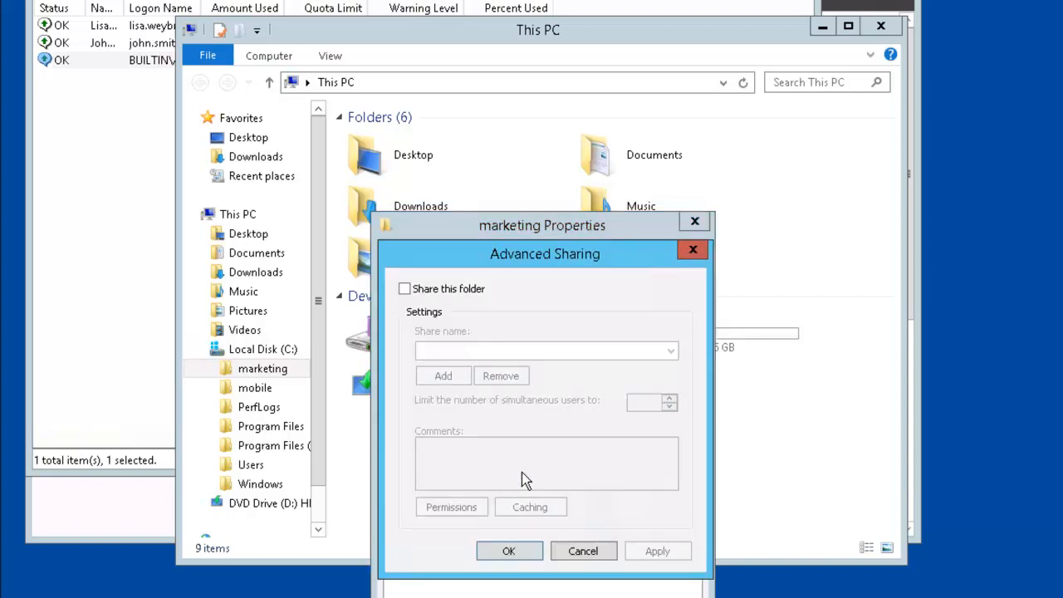
click(405, 288)
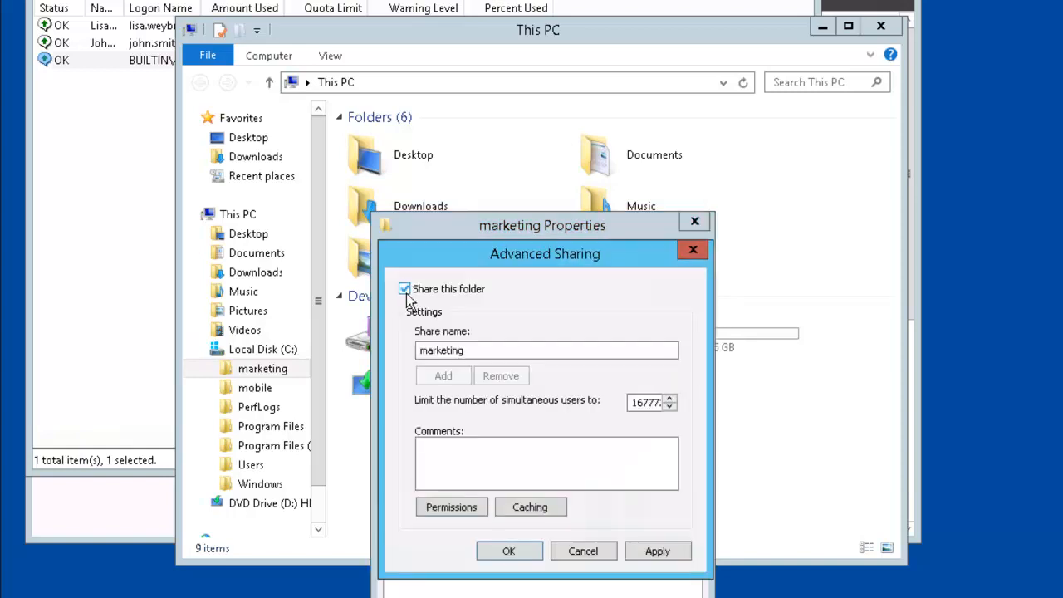
click(482, 507)
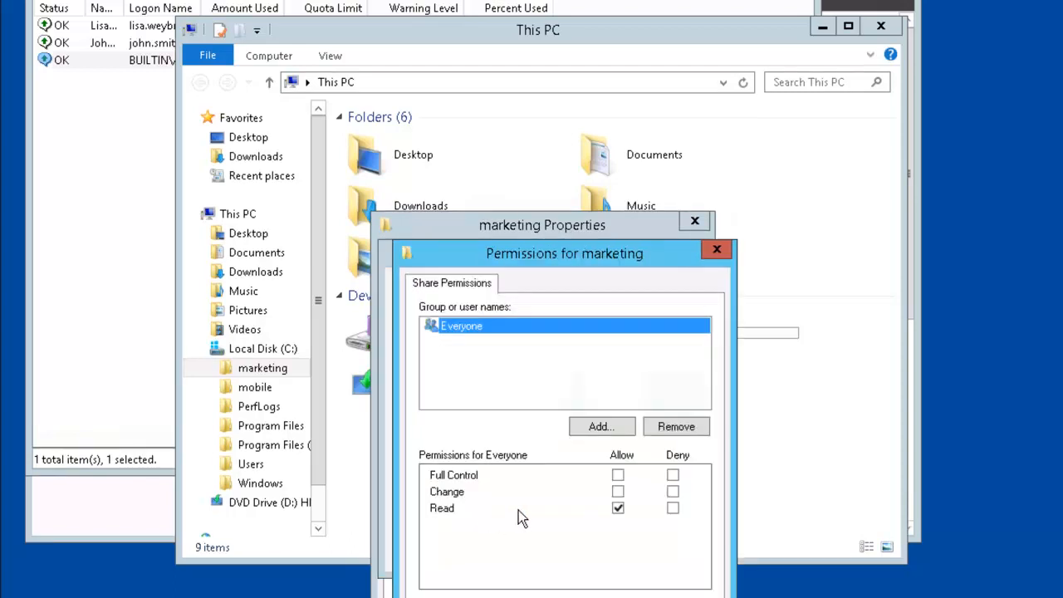
click(618, 475)
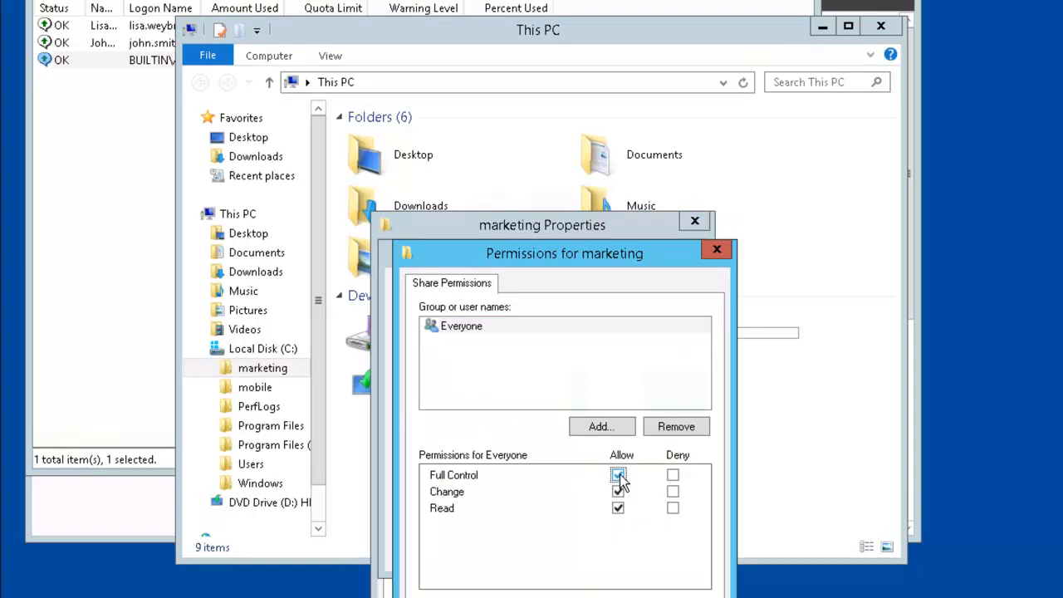
key(Return)
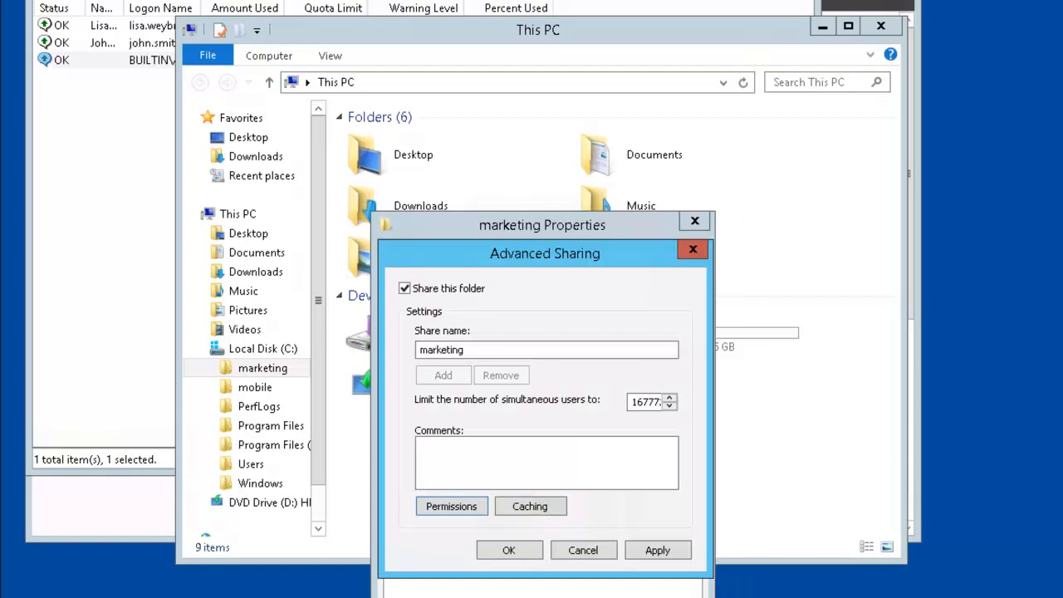
click(513, 551)
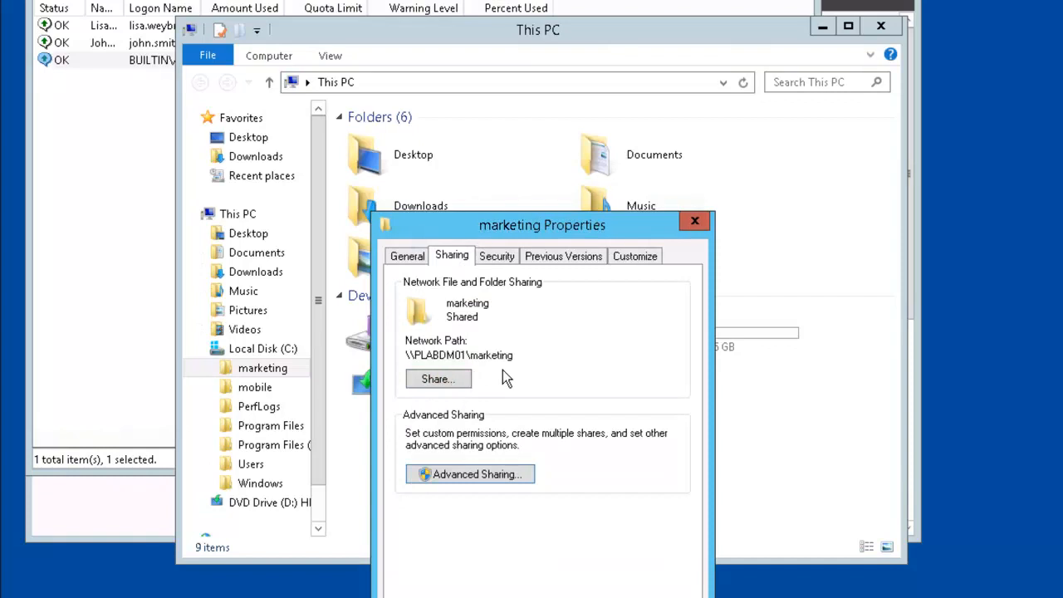
Step: Allow CREATOR OWNER Modify on the marketing folder's Security permissions, then close Properties
click(501, 258)
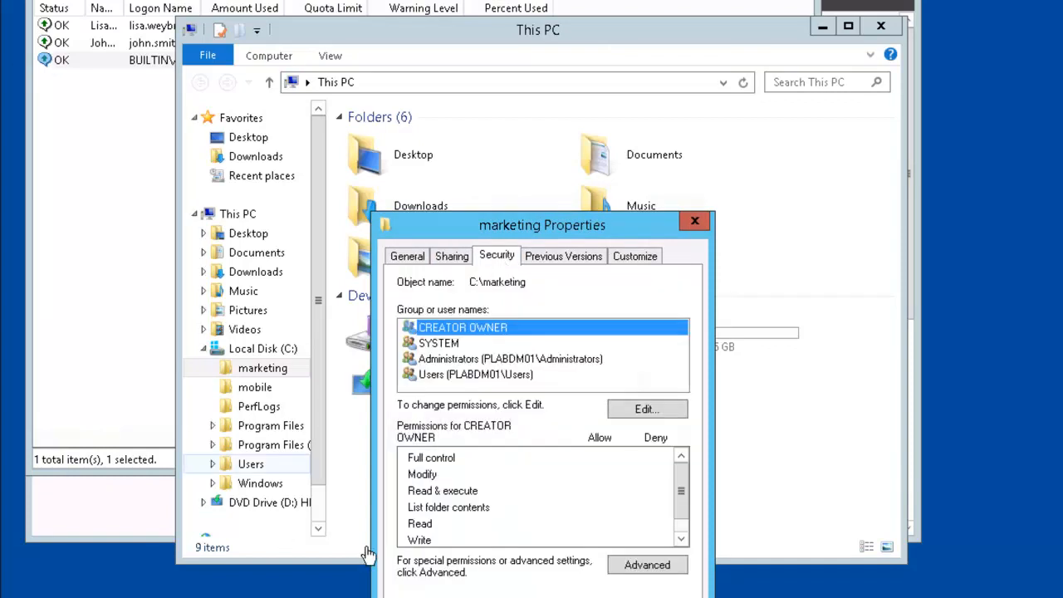
click(539, 377)
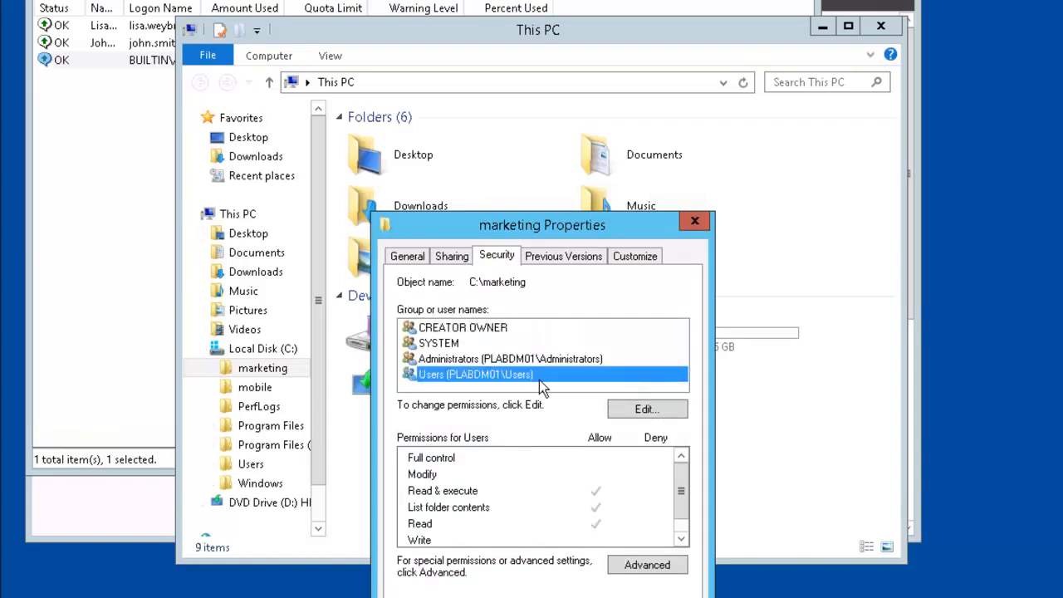
click(669, 413)
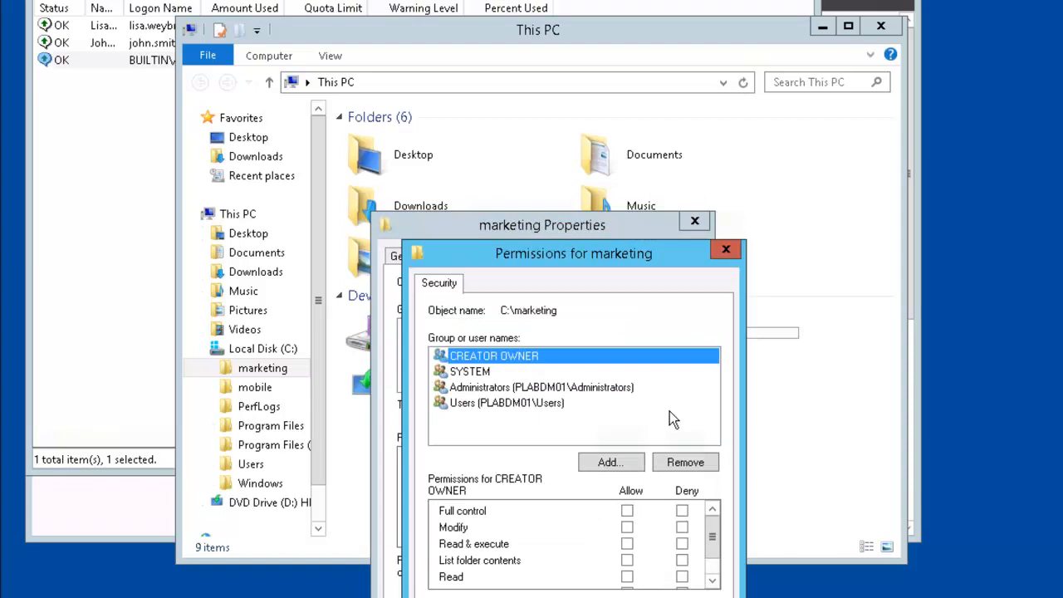
click(627, 527)
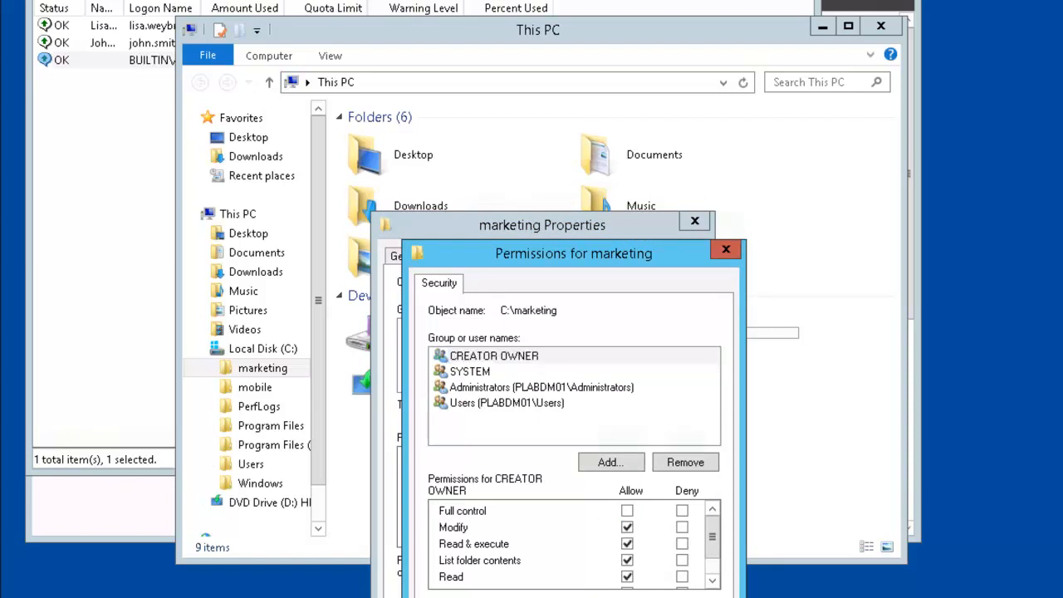
click(551, 555)
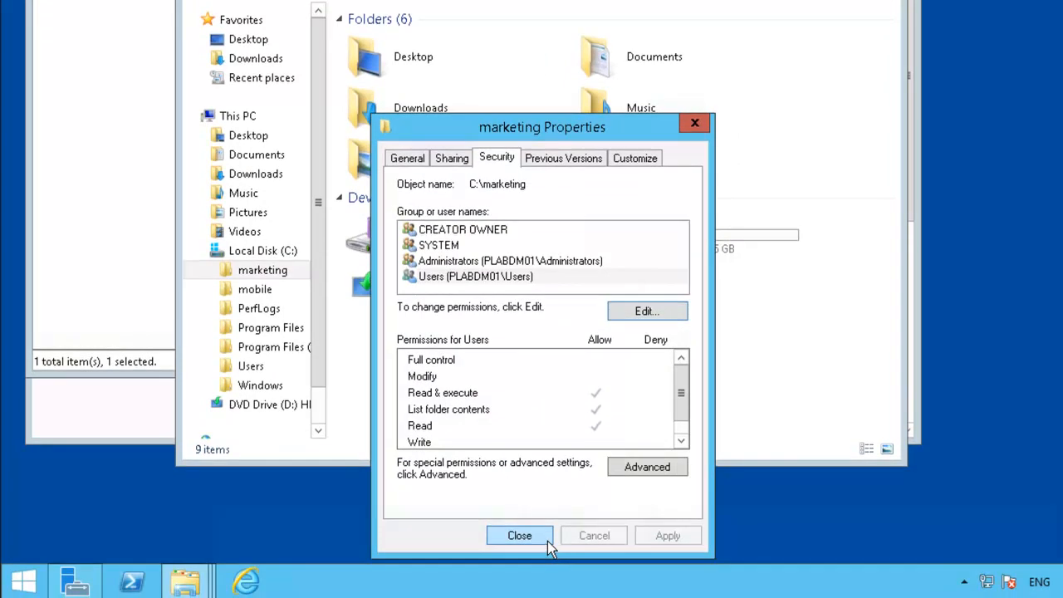
click(545, 538)
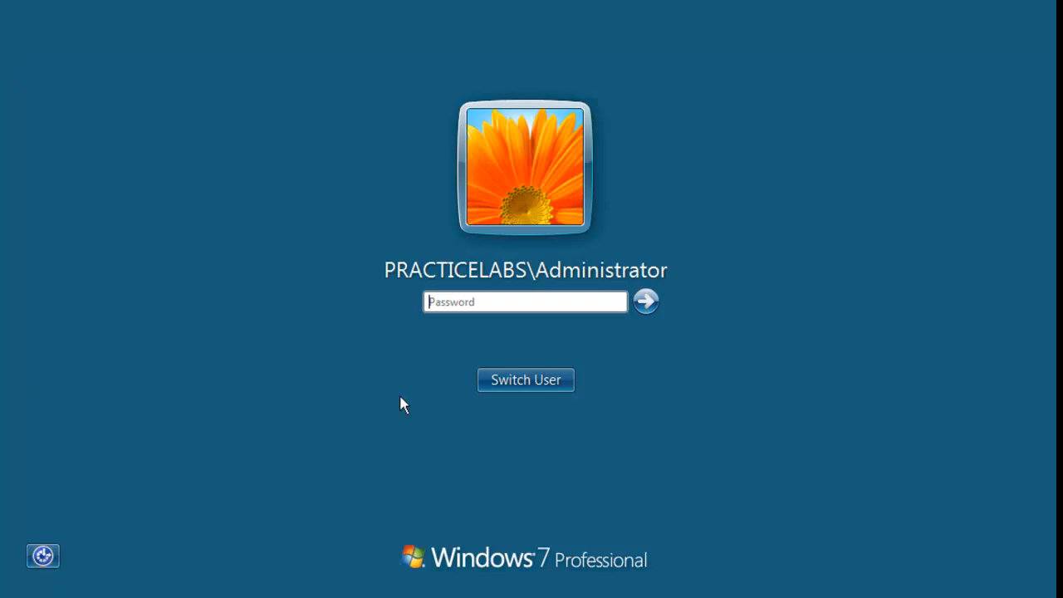
Step: Switch user and sign in to Windows 7 as another domain user with their password
click(541, 387)
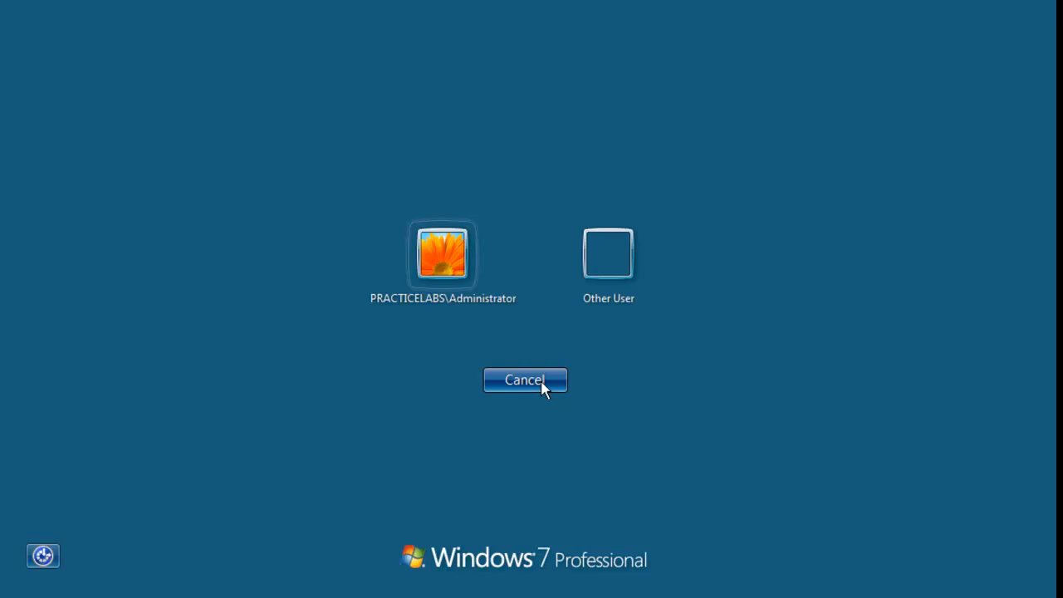
click(589, 253)
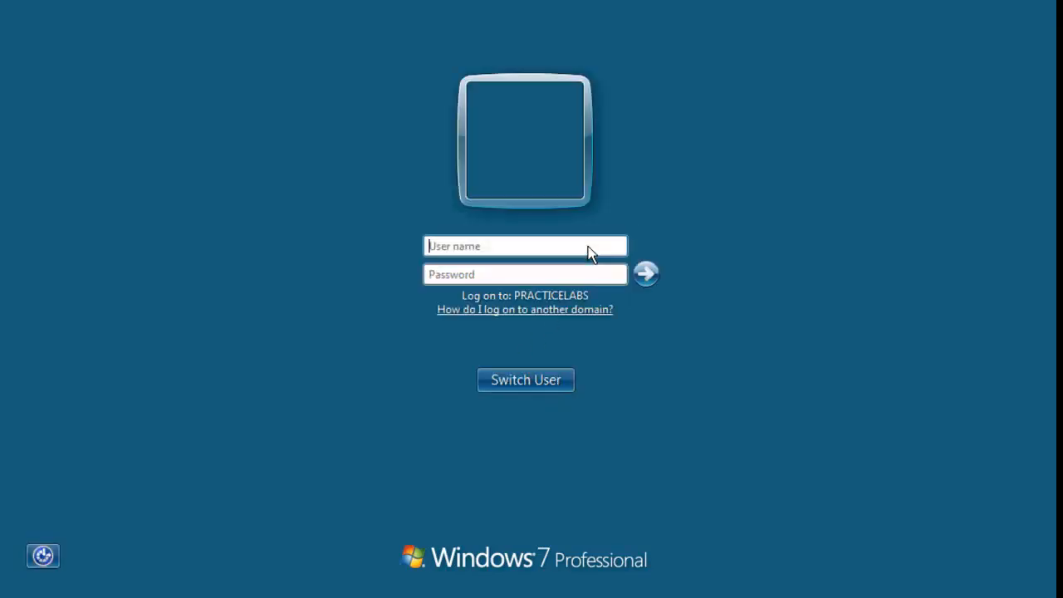
click(504, 239)
key(Tab)
text(Passw)
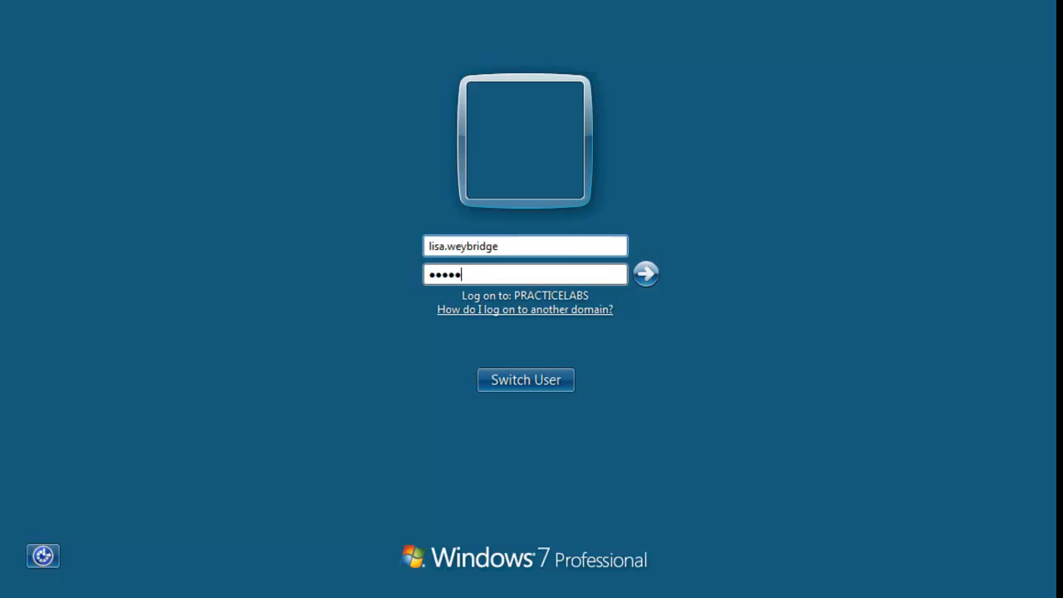
text(0rd)
key(Return)
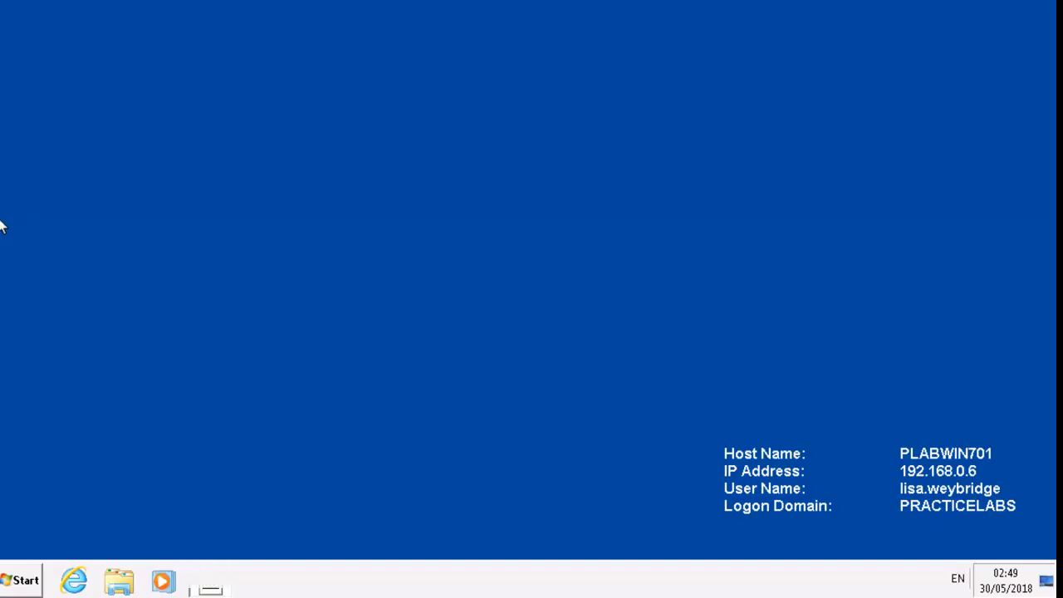
Step: Map \\plabdm01\marketing as network drive Z: from the Computer menu
click(13, 579)
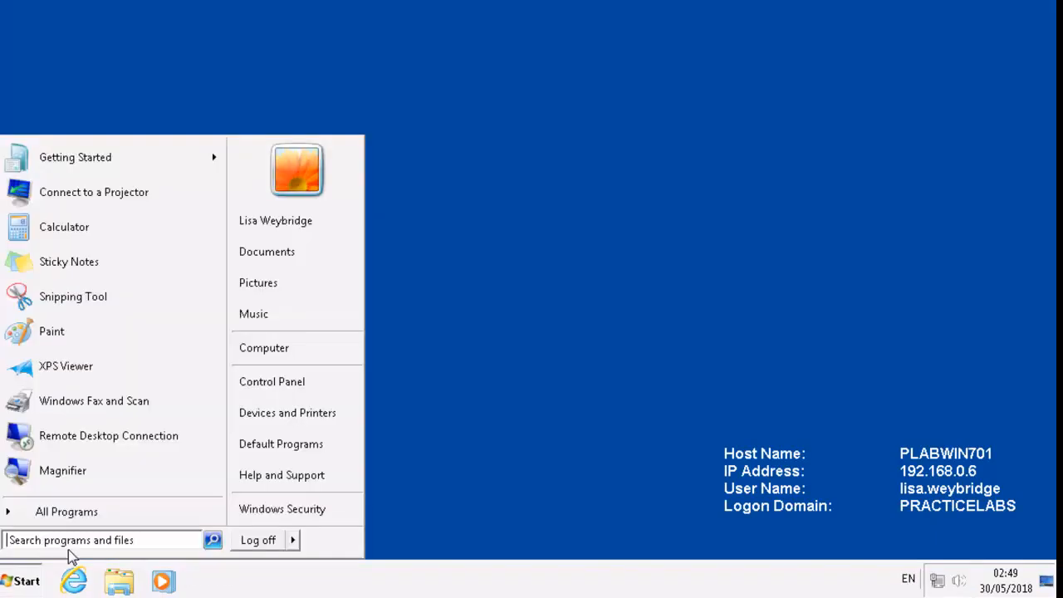
right_click(279, 349)
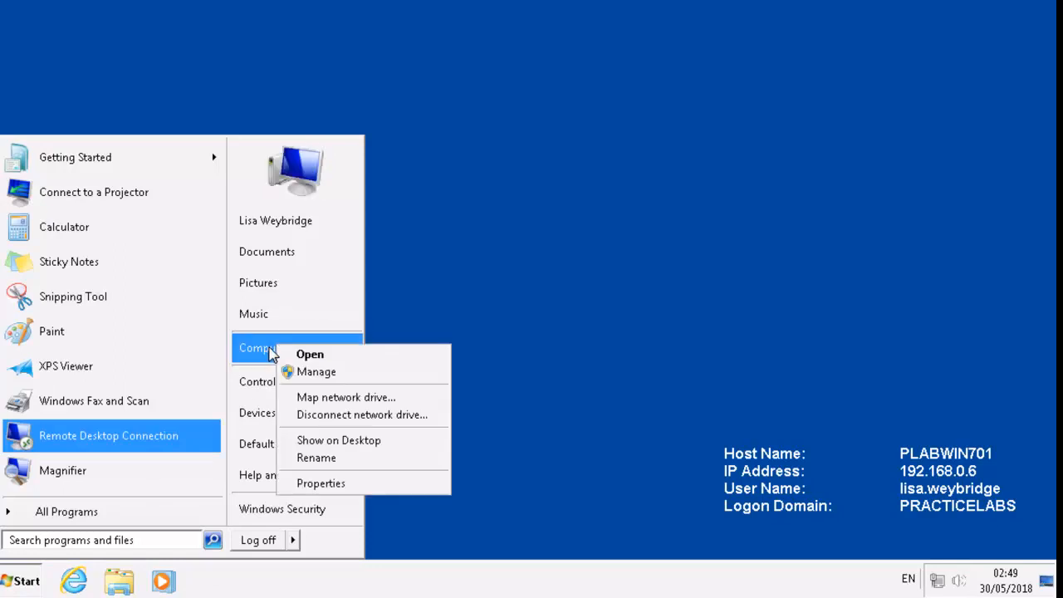
click(366, 402)
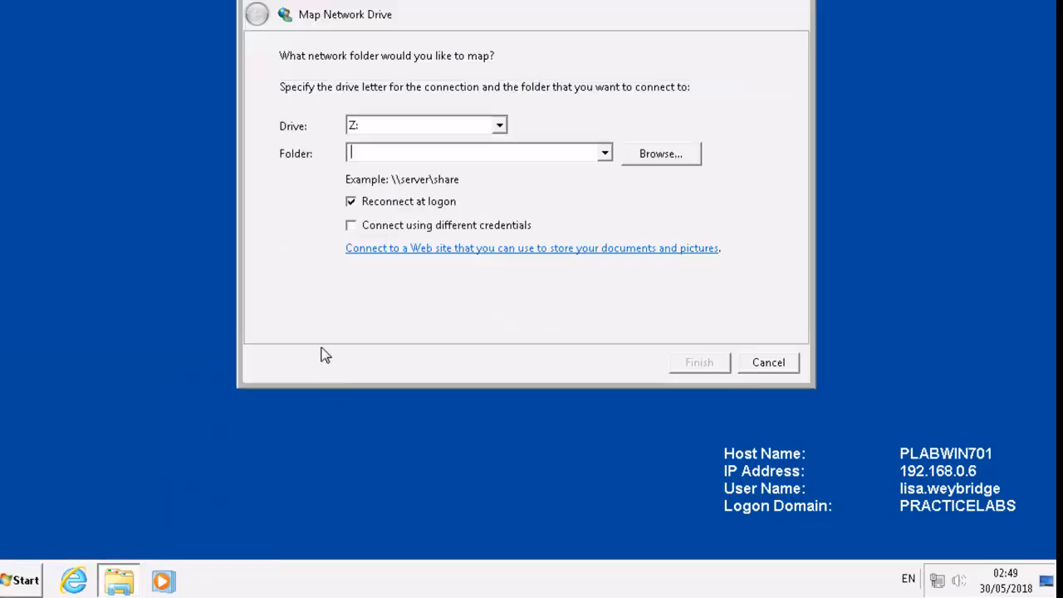
text(\\)
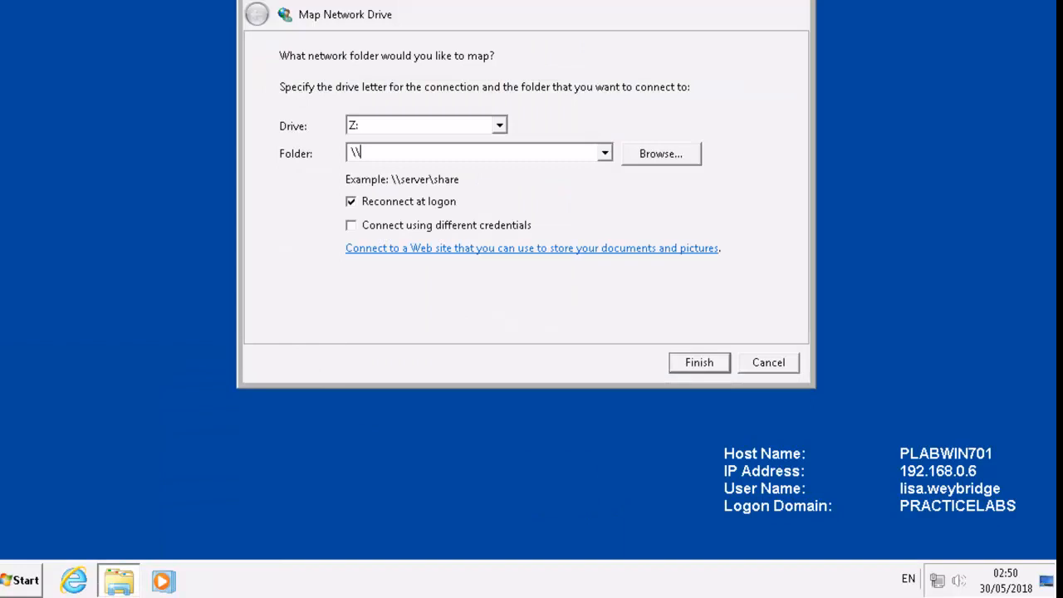
text(plabdm01\marketing)
key(Return)
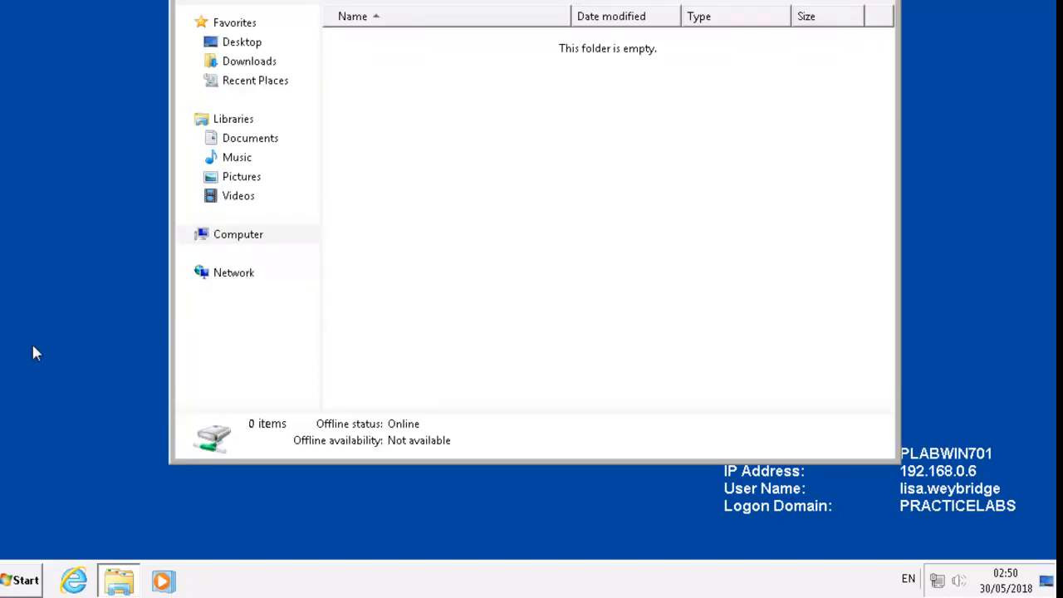
Step: Make a folder named after the signed-in user on Z: and move the window aside
click(298, 92)
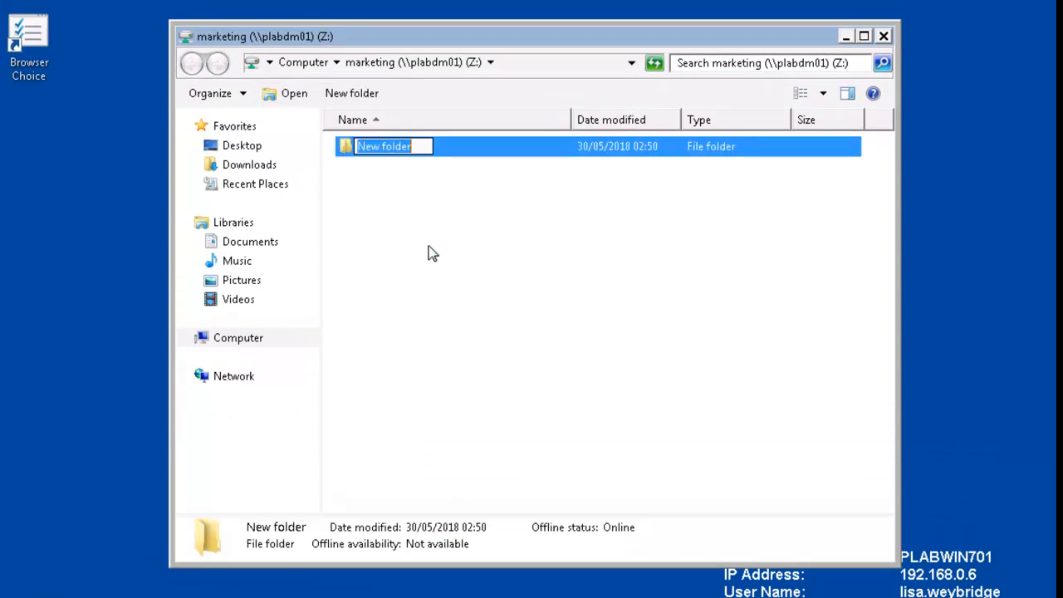
text(Li)
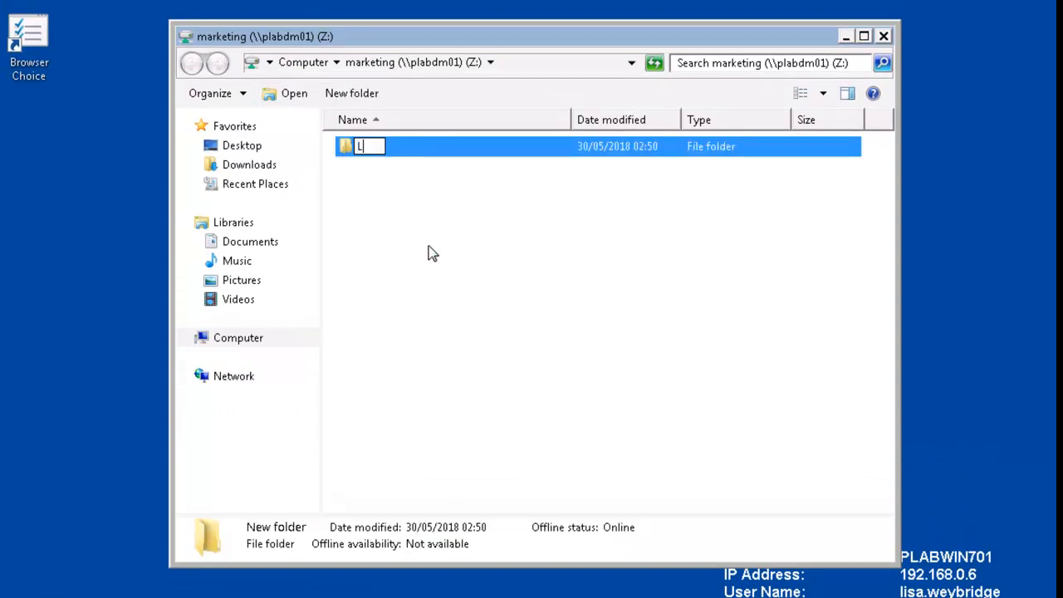
text(sa W)
key(Return)
drag(399, 37, 533, 37)
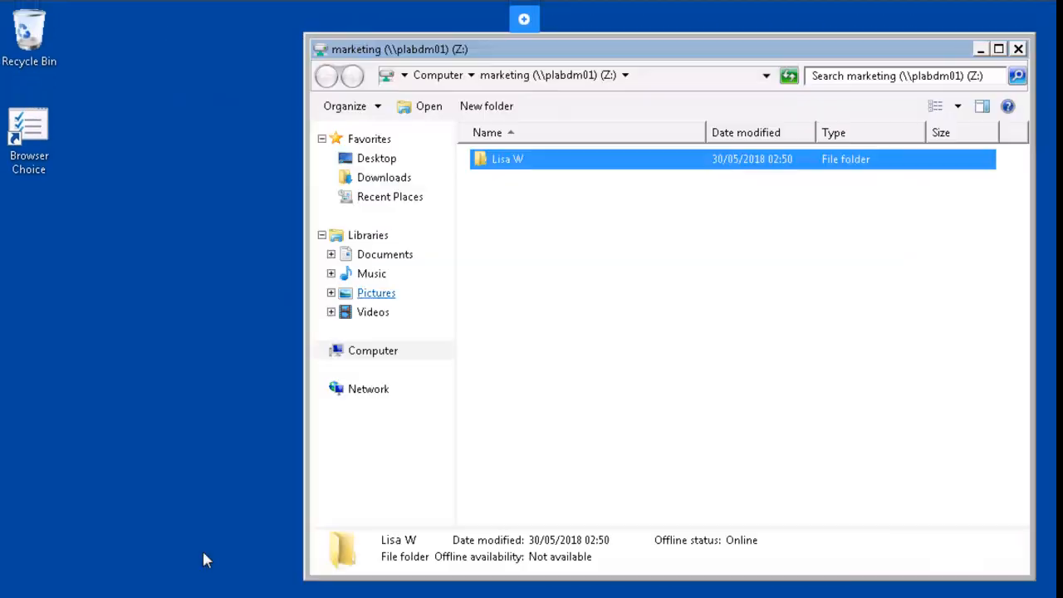
Step: Open C:\Windows in a new Computer window, sort by size, and select WindowsUpdate
key(super)
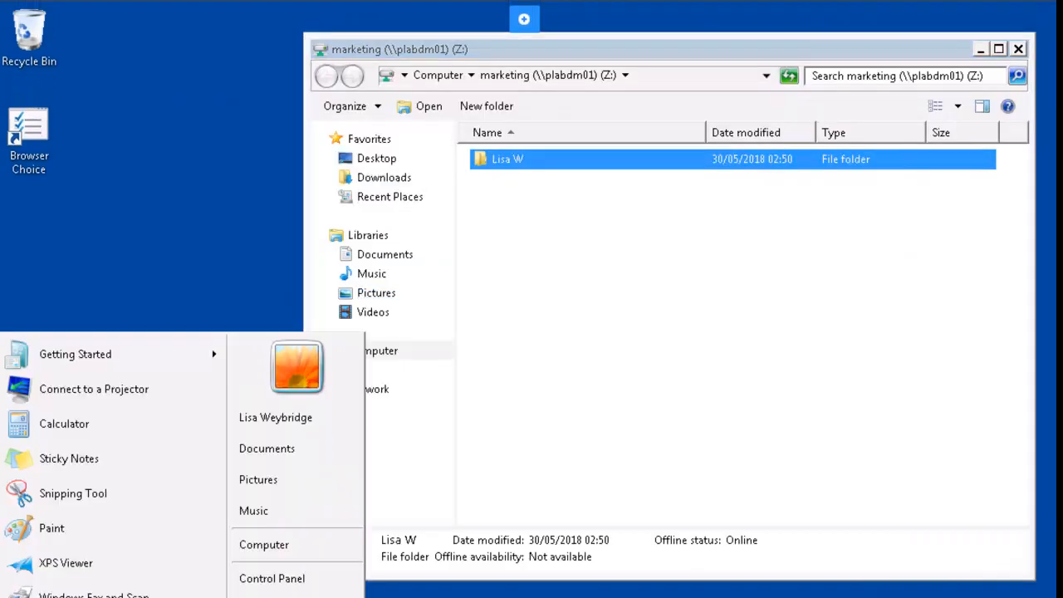
click(286, 547)
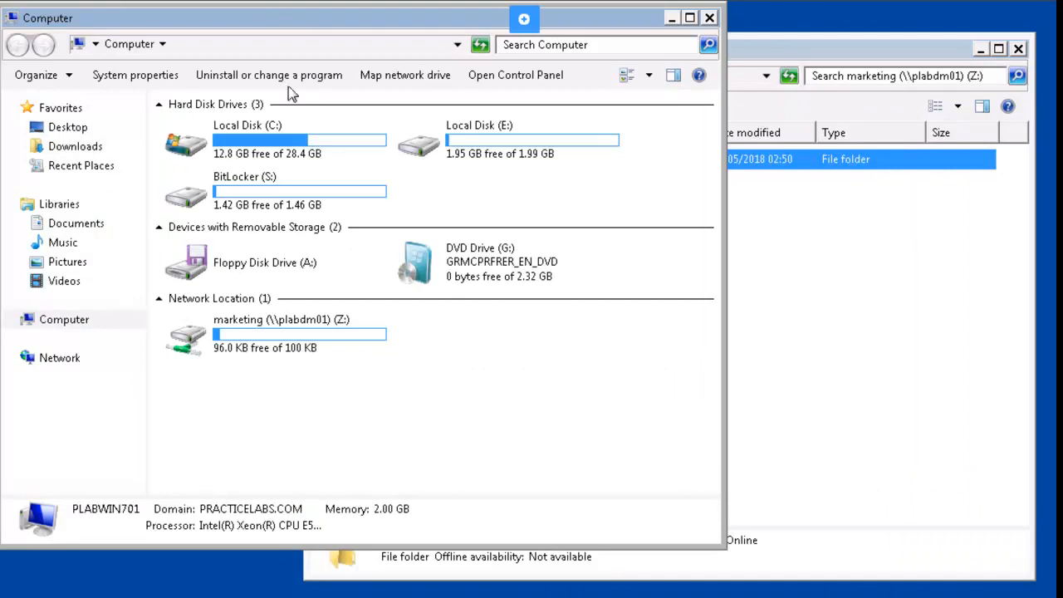
drag(277, 17, 313, 214)
click(248, 338)
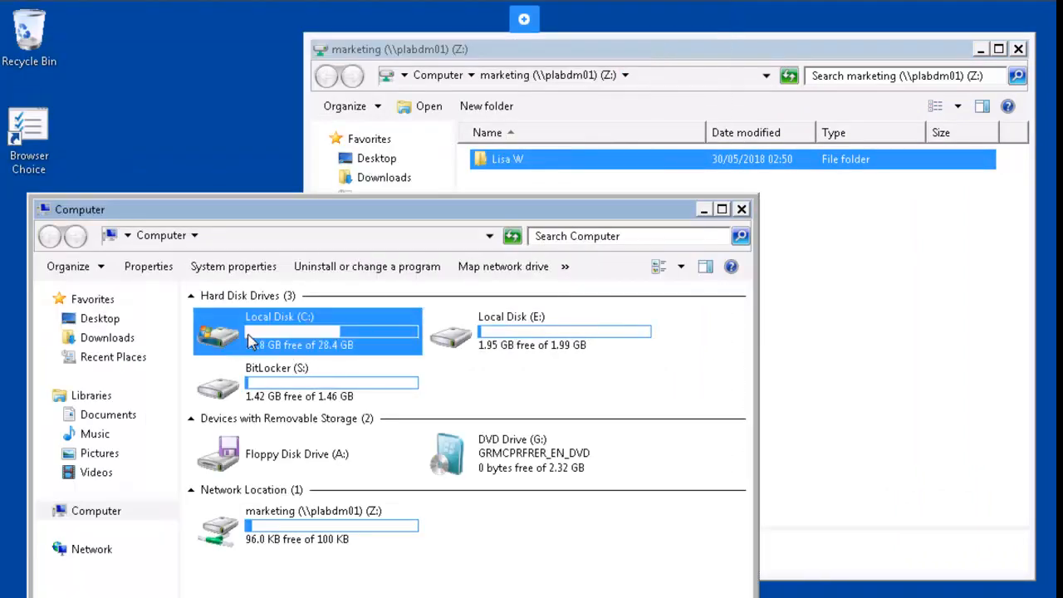
double_click(248, 338)
double_click(240, 421)
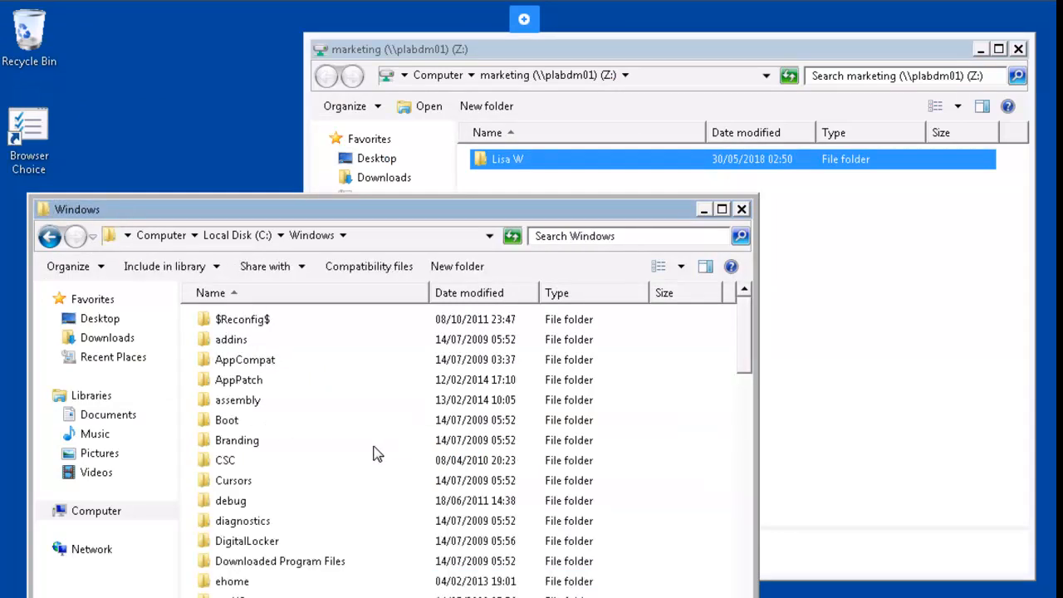
click(680, 295)
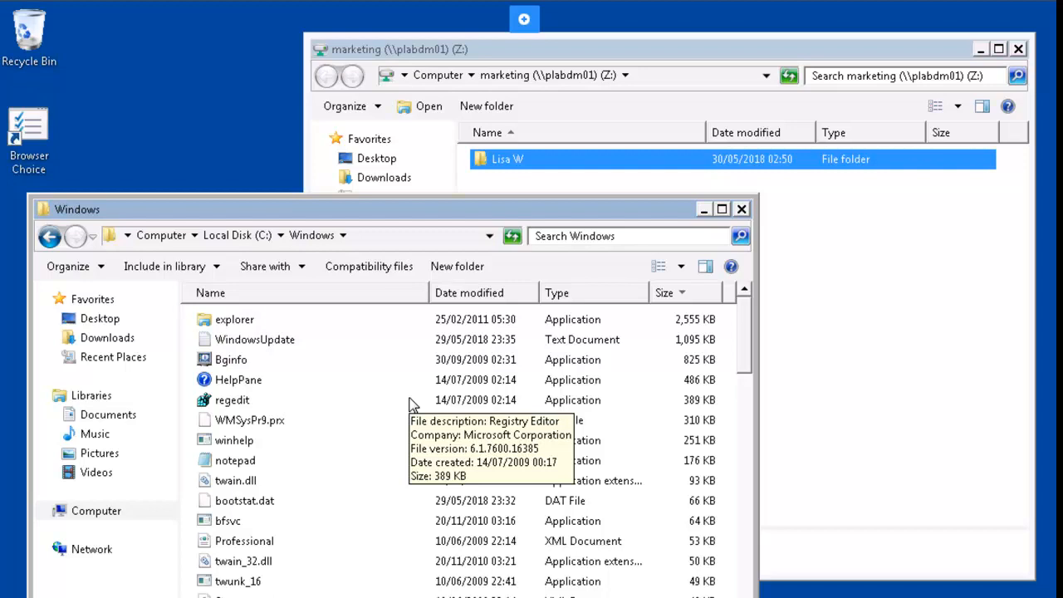
click(264, 347)
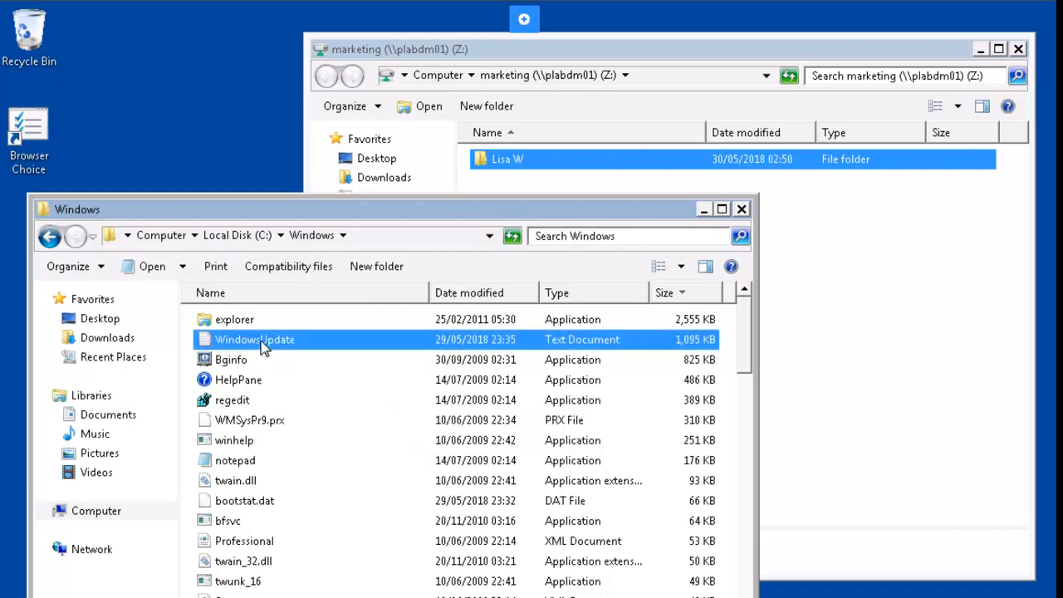